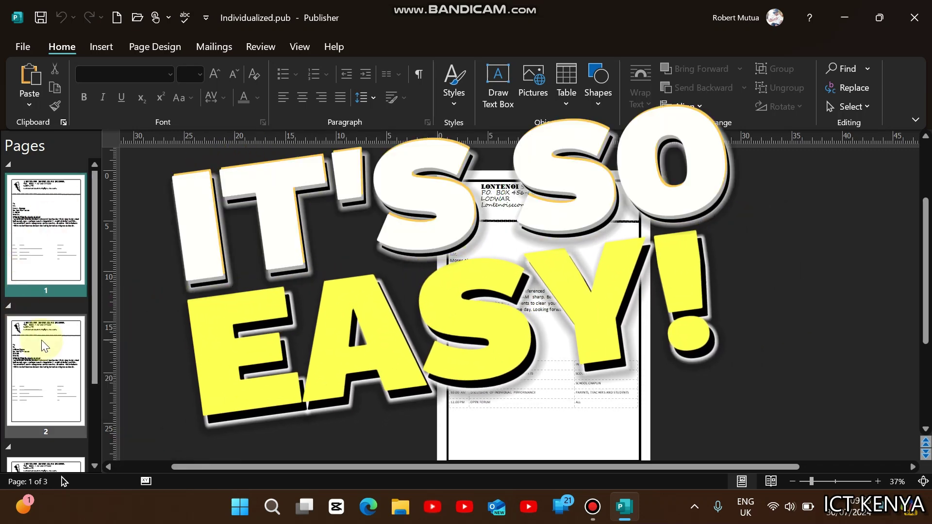
# Review pages 2 and 3 of the merged invitation letters, each addressed to a different recipient.
pyautogui.click(43, 345)
pyautogui.click(36, 464)
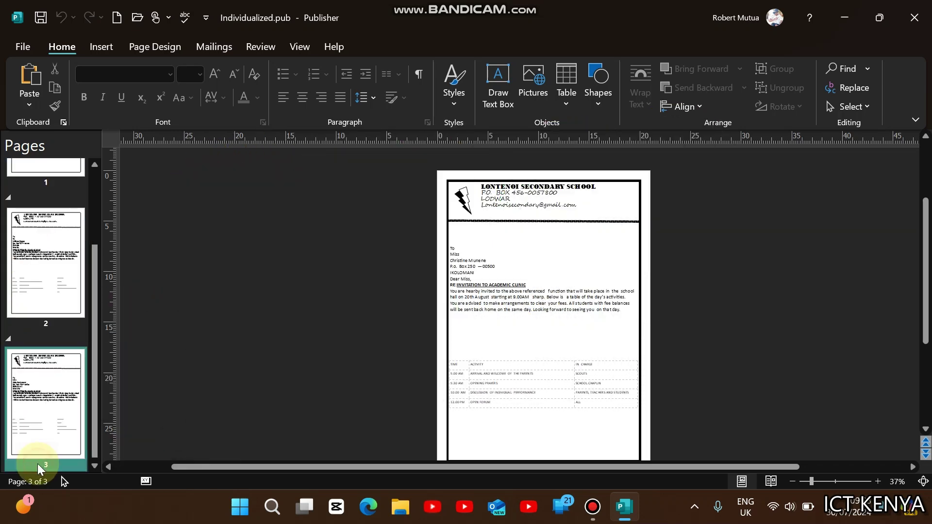
pyautogui.scroll(2, 90, 330)
pyautogui.scroll(1, 83, 262)
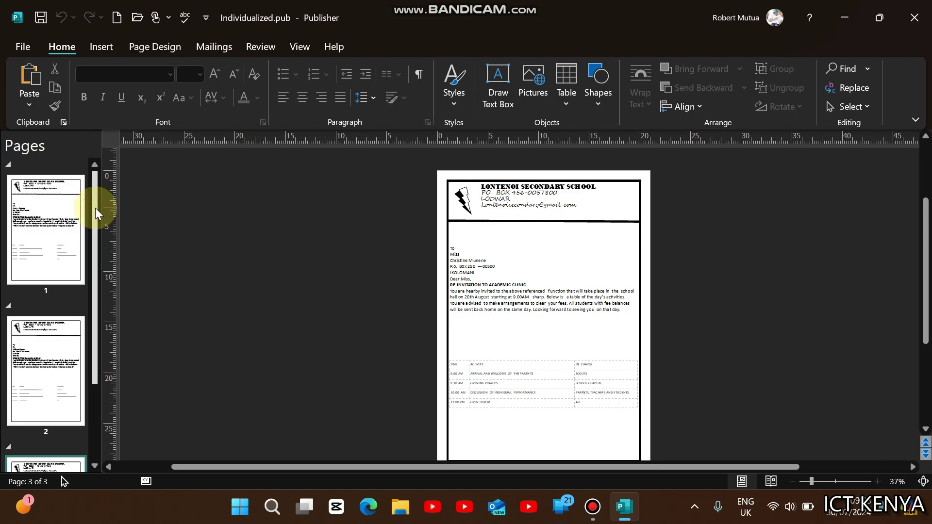
pyautogui.moveTo(95, 208); pyautogui.dragTo(95, 253)
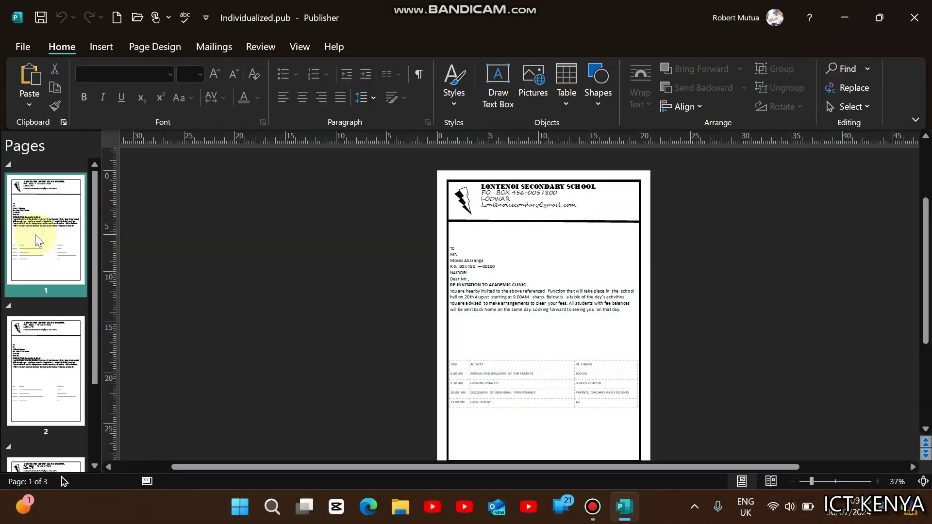
# Close the Individualized publication and open the Parents data source document from the desktop.
pyautogui.click(926, 6)
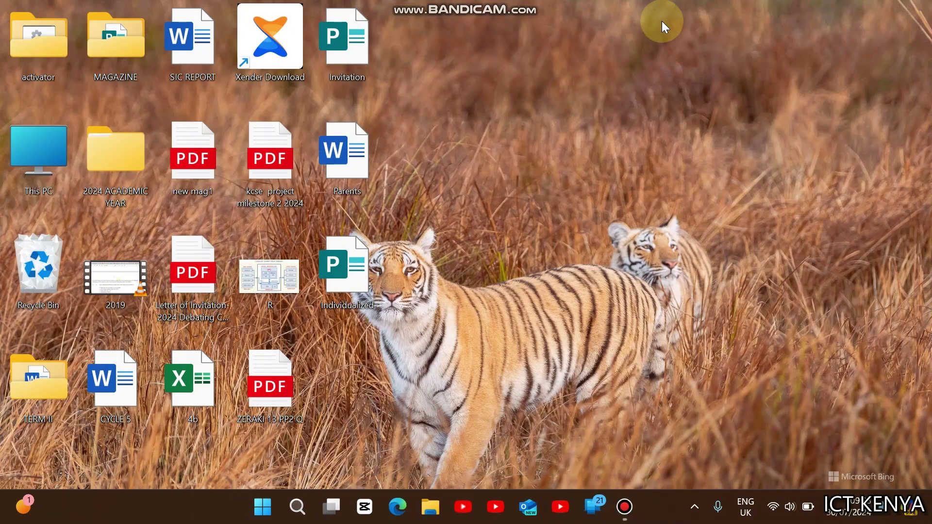
pyautogui.doubleClick(352, 152)
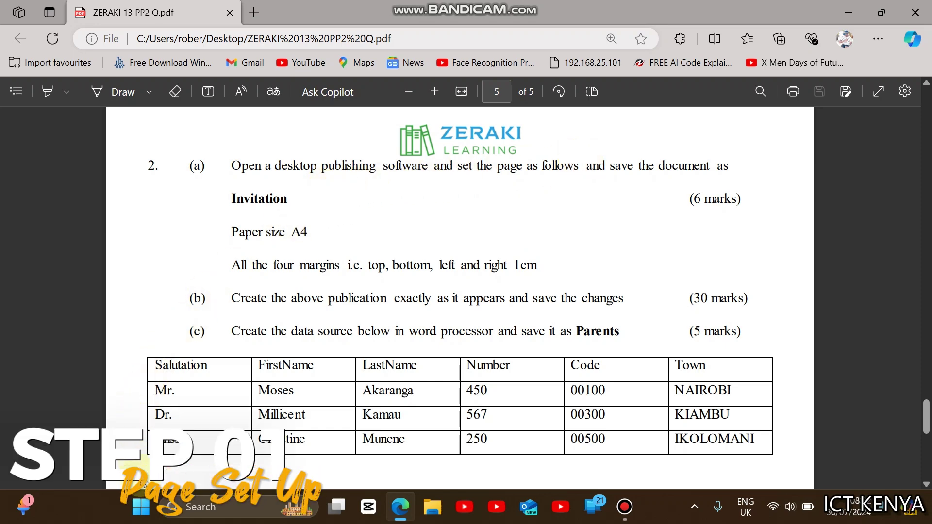
# Launch Publisher from Start search (PUB) and create a blank A4 portrait publication.
pyautogui.click(144, 514)
pyautogui.write('P')
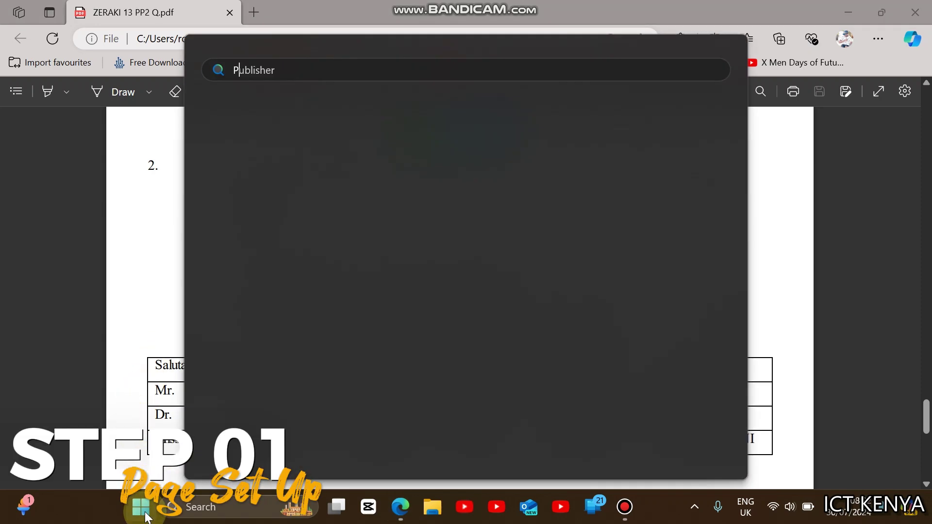
pyautogui.write('UB')
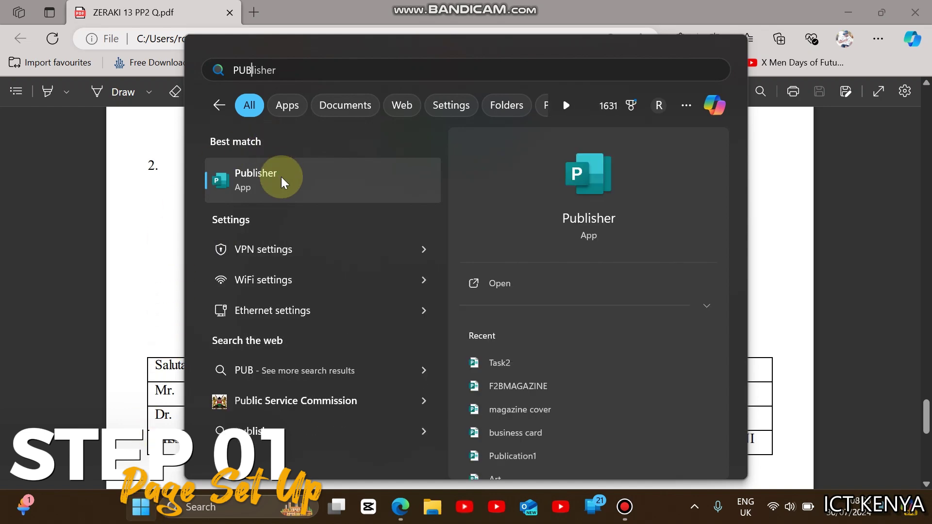
pyautogui.click(281, 178)
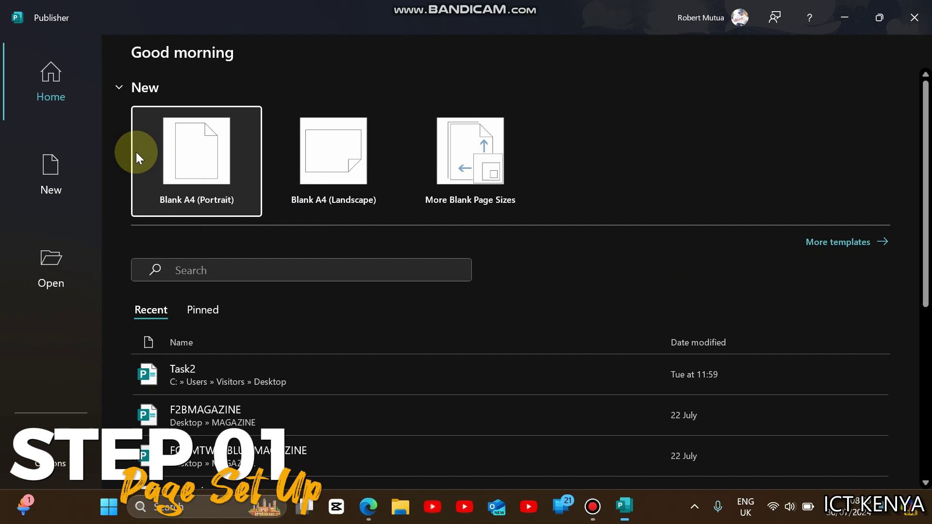
pyautogui.click(201, 157)
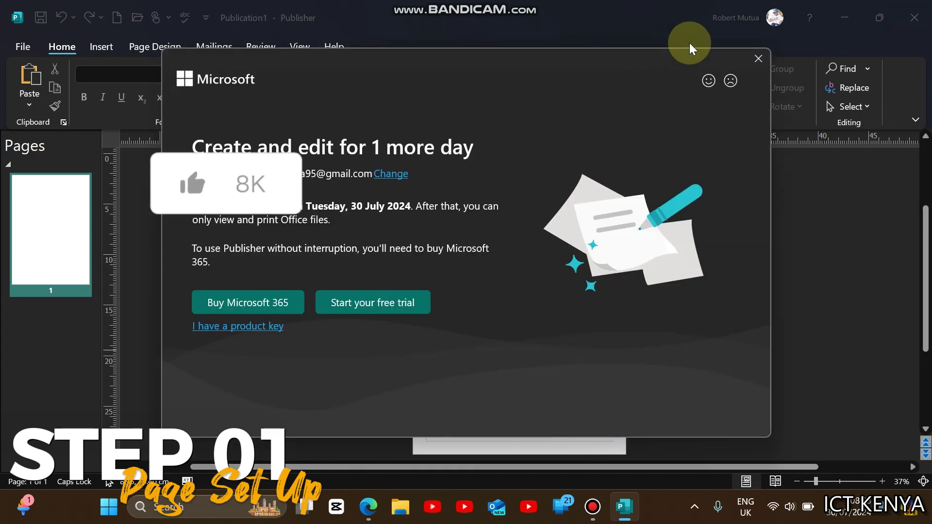
# Dismiss the licensing notice and highlight the question's A4 paper-size requirement.
pyautogui.click(755, 57)
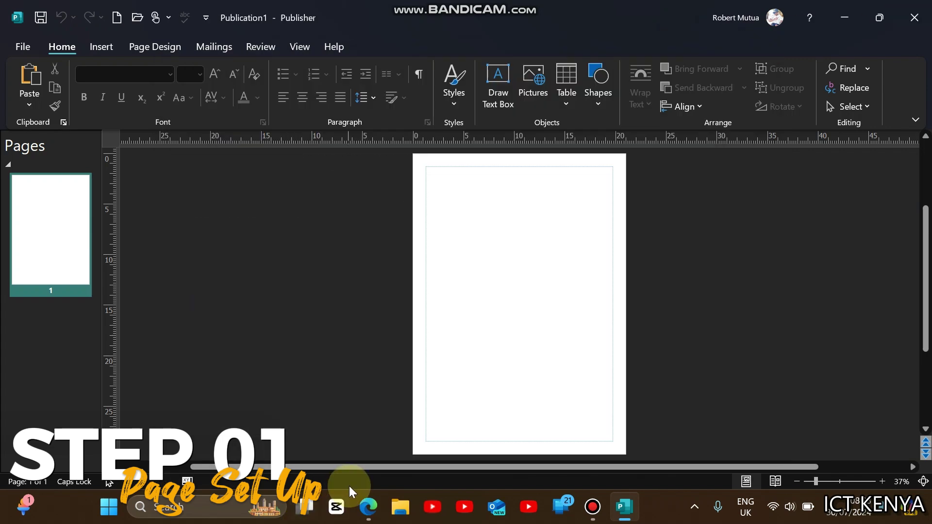
pyautogui.click(367, 505)
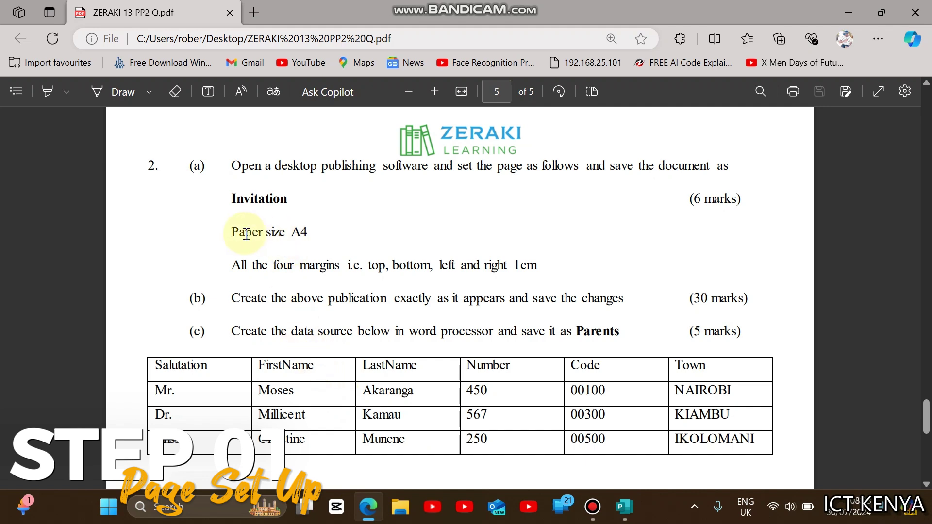
pyautogui.moveTo(231, 233); pyautogui.dragTo(311, 225)
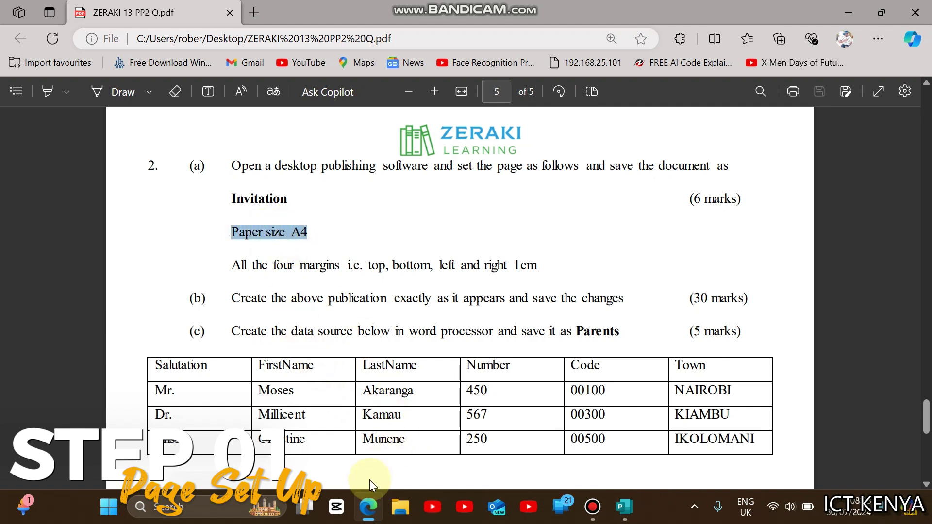
# Set the publication's page size to A4 (Portrait).
pyautogui.click(624, 506)
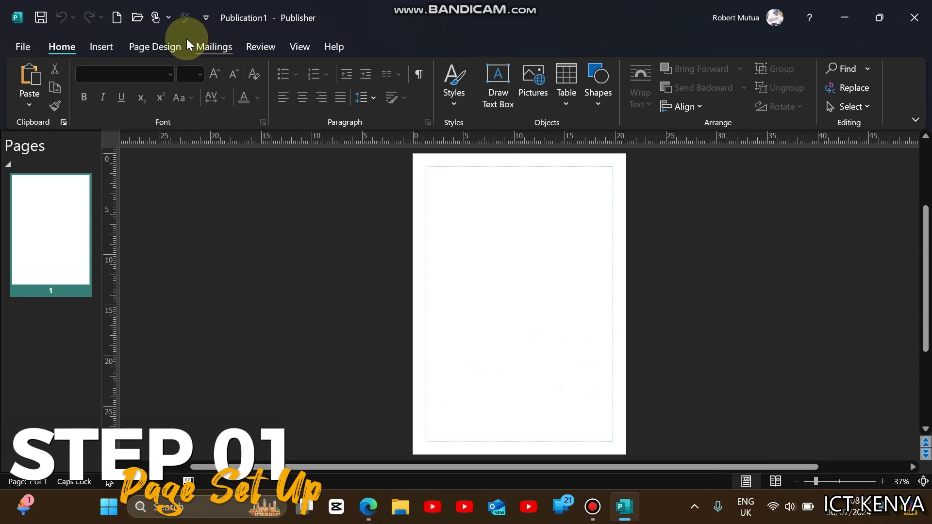
pyautogui.click(167, 47)
pyautogui.click(185, 86)
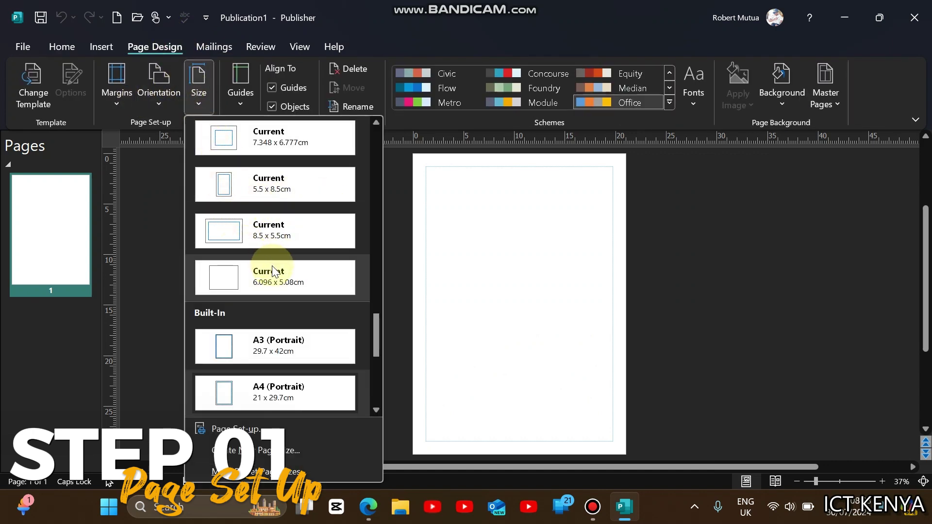
pyautogui.click(254, 395)
# Highlight the question's 1 cm margin requirement in the exam PDF.
pyautogui.click(368, 506)
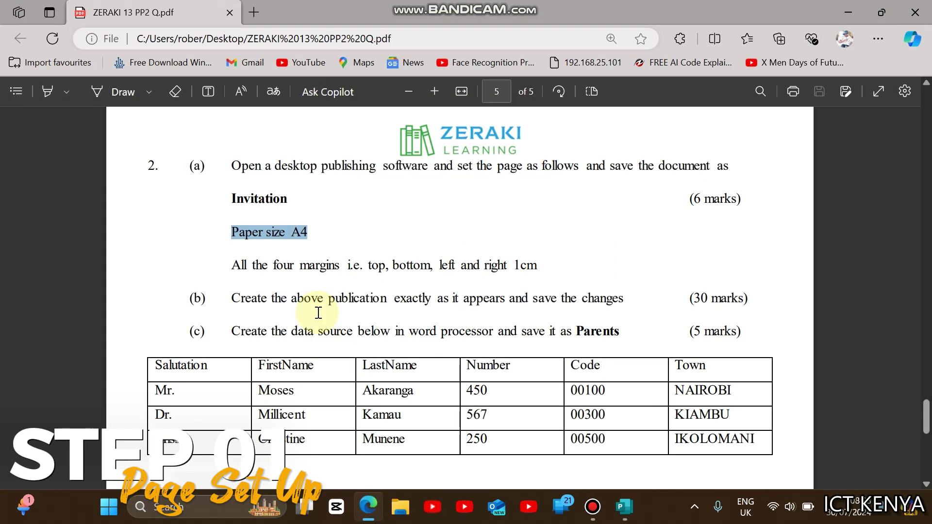
pyautogui.moveTo(231, 265); pyautogui.dragTo(537, 266)
pyautogui.click(381, 512)
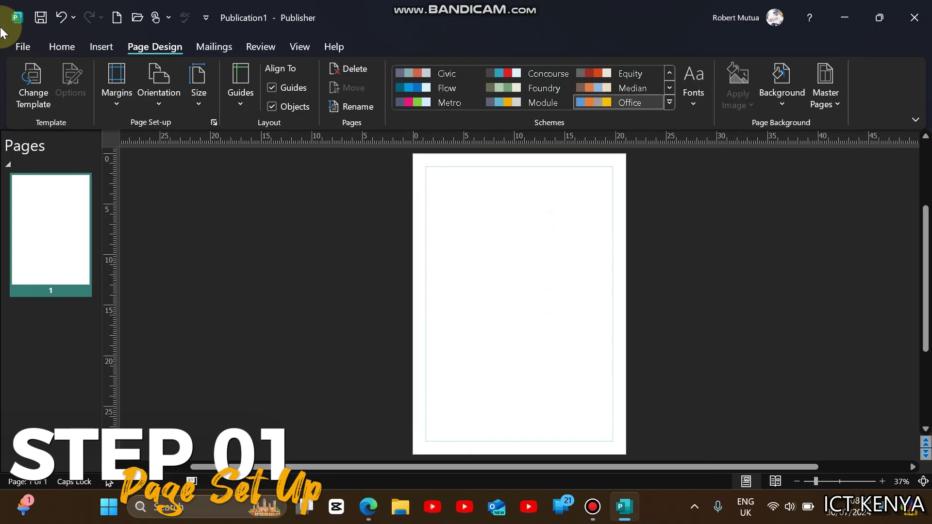
pyautogui.click(20, 44)
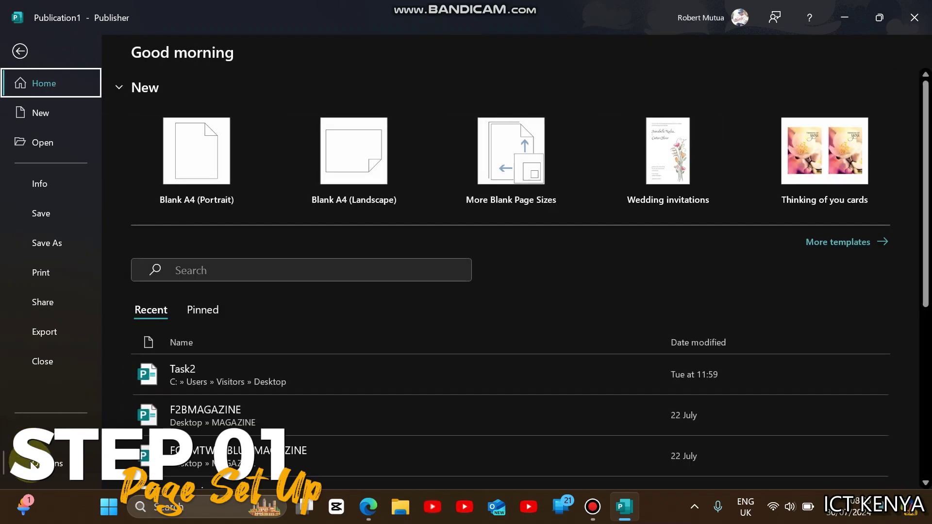
pyautogui.click(35, 463)
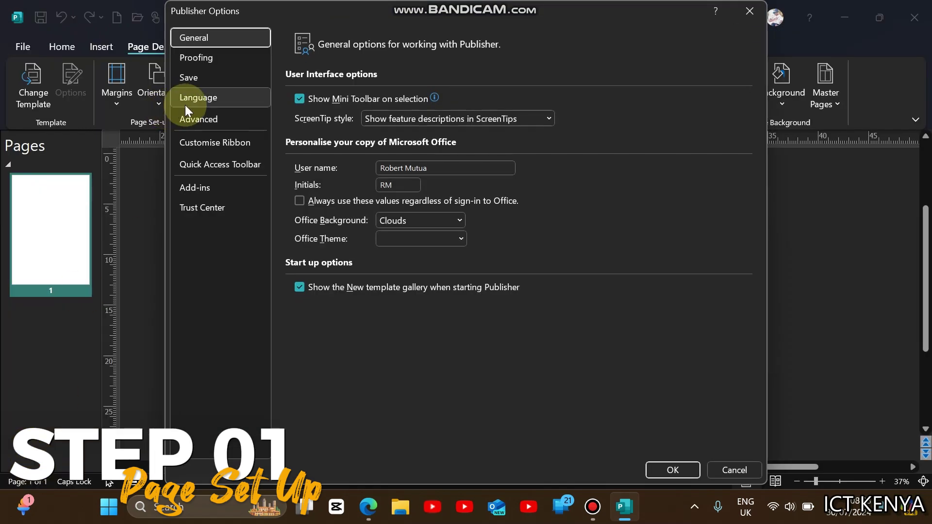
pyautogui.click(201, 121)
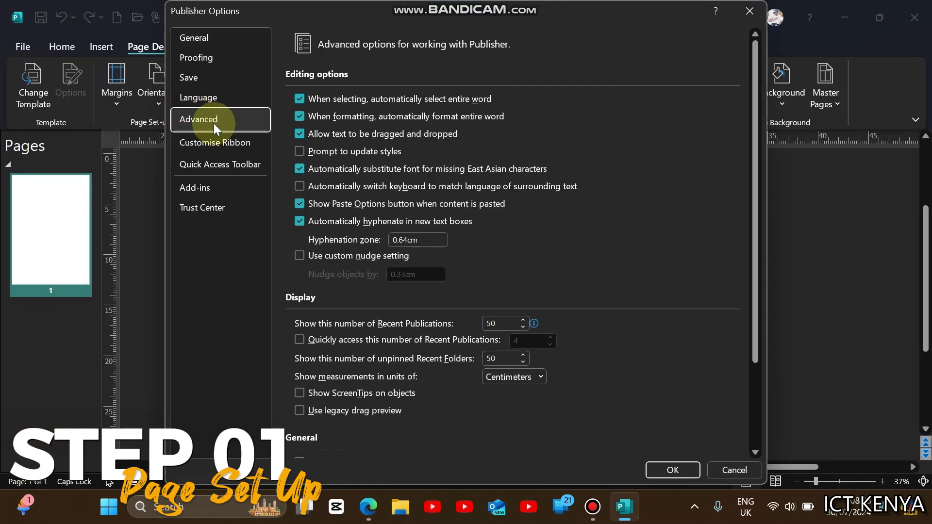
pyautogui.click(541, 376)
pyautogui.click(520, 411)
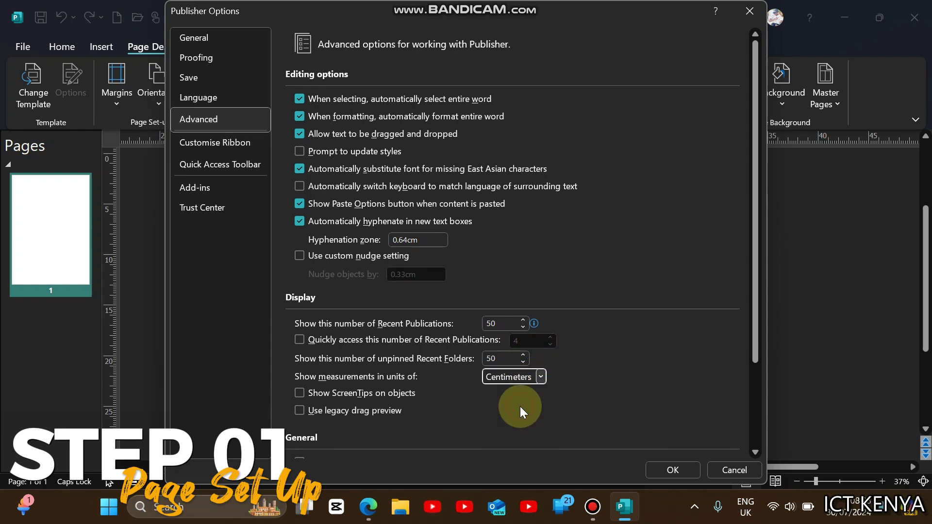
pyautogui.click(540, 376)
pyautogui.click(573, 405)
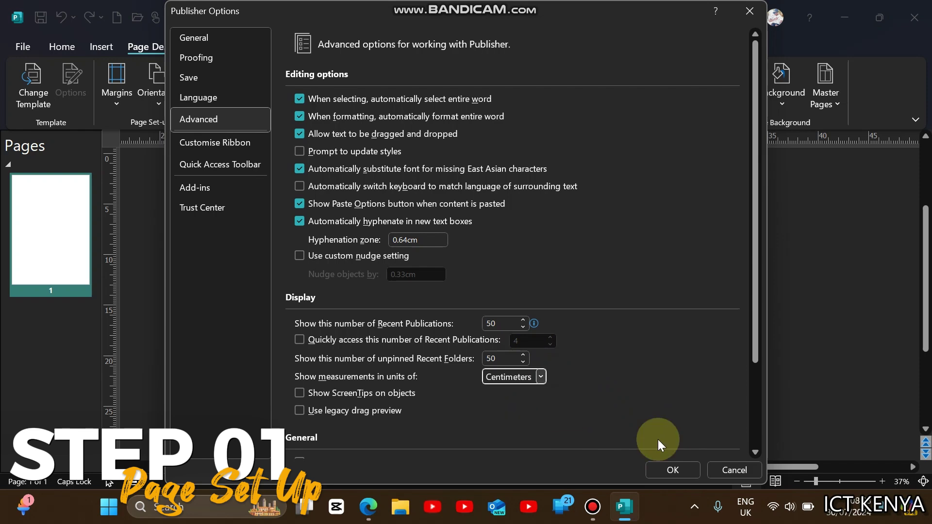
pyautogui.click(681, 468)
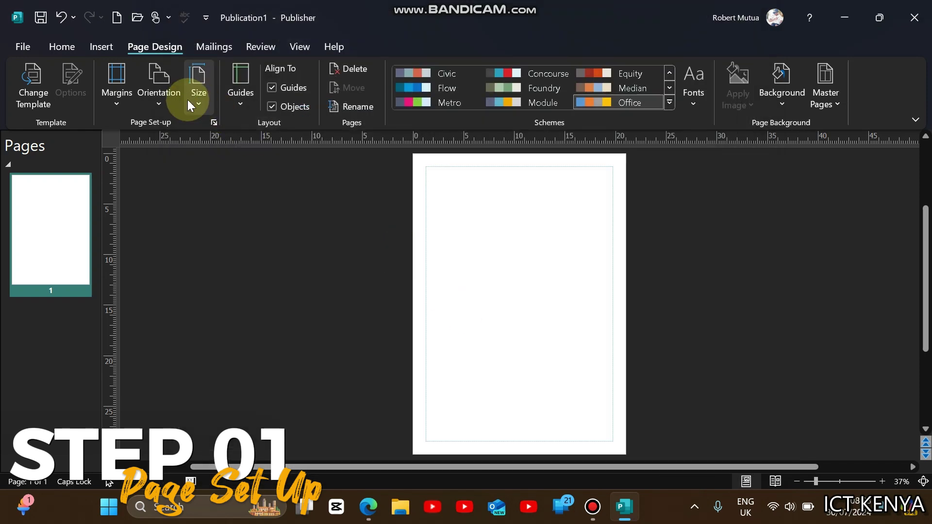
# Set custom margins of 1 cm for left, right, top and bottom.
pyautogui.click(108, 83)
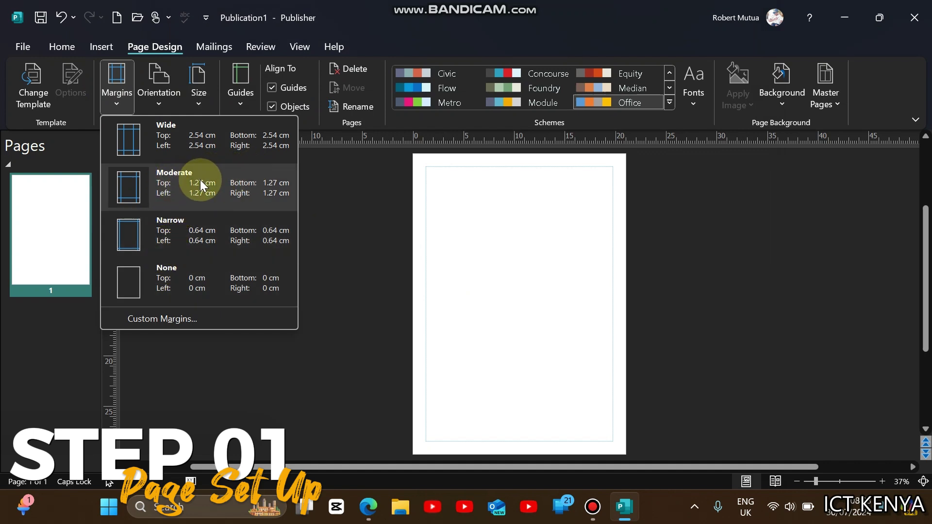
pyautogui.click(179, 318)
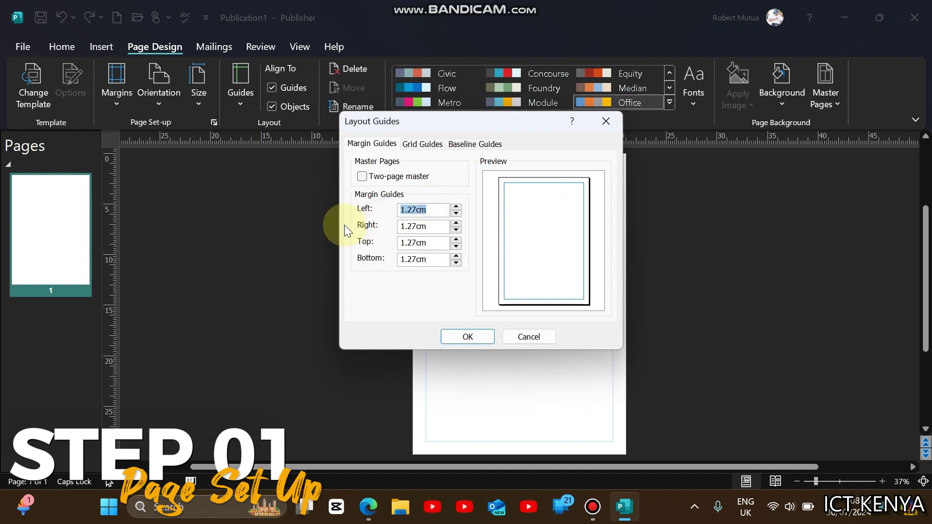
pyautogui.write('1')
pyautogui.click(437, 229)
pyautogui.moveTo(384, 229); pyautogui.dragTo(333, 230)
pyautogui.write('1')
pyautogui.moveTo(432, 245); pyautogui.dragTo(309, 255)
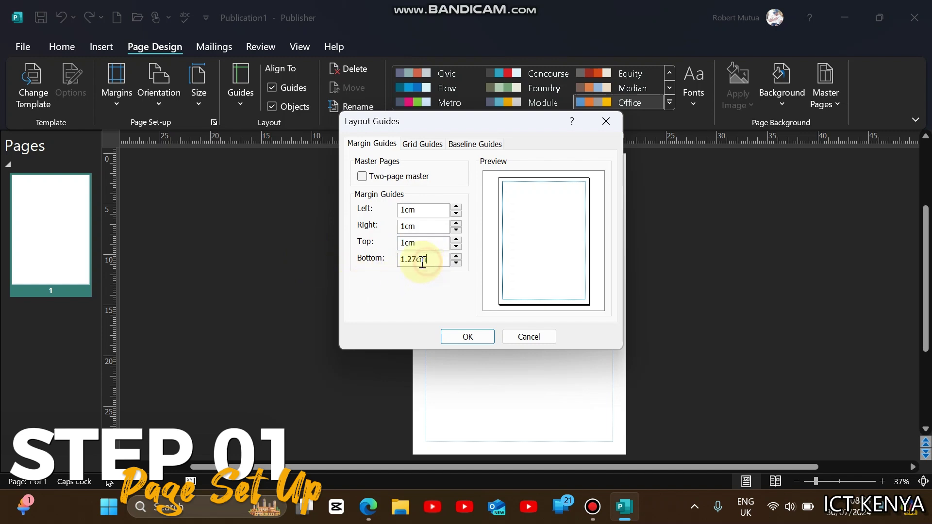
pyautogui.moveTo(423, 262); pyautogui.dragTo(347, 267)
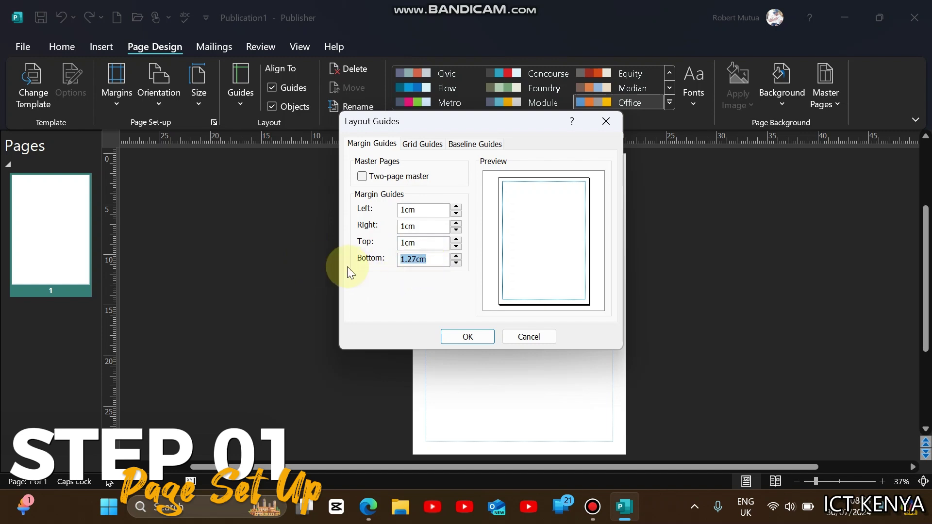
pyautogui.click(466, 335)
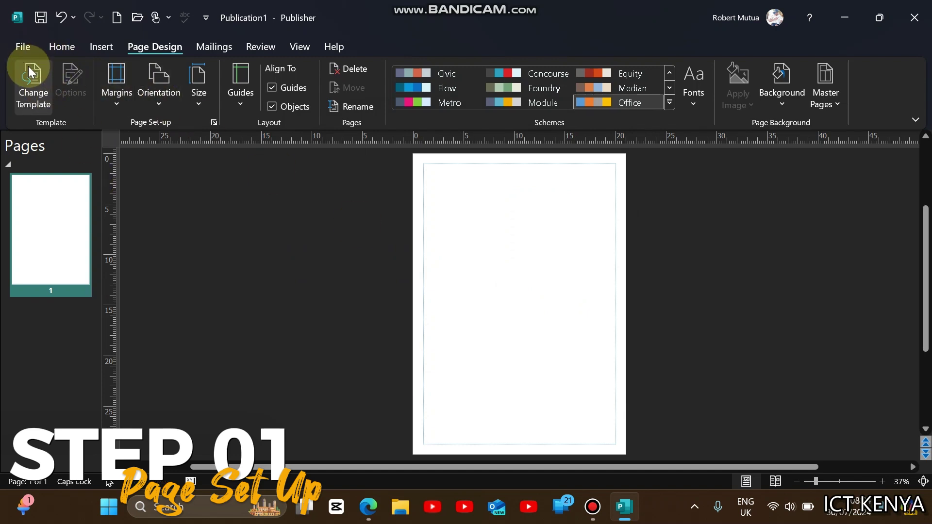
# Save the blank publication to the Desktop as Invitation.pub.
pyautogui.click(20, 46)
pyautogui.click(63, 242)
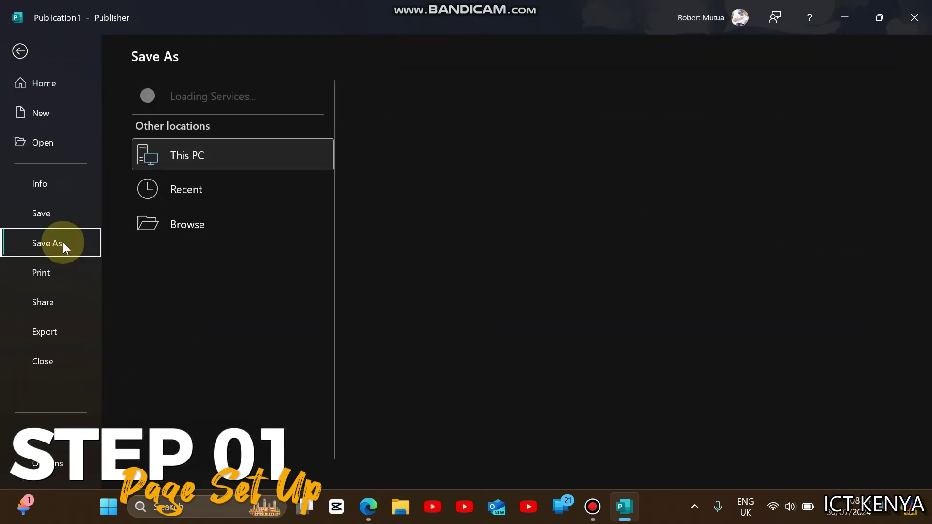
pyautogui.click(382, 173)
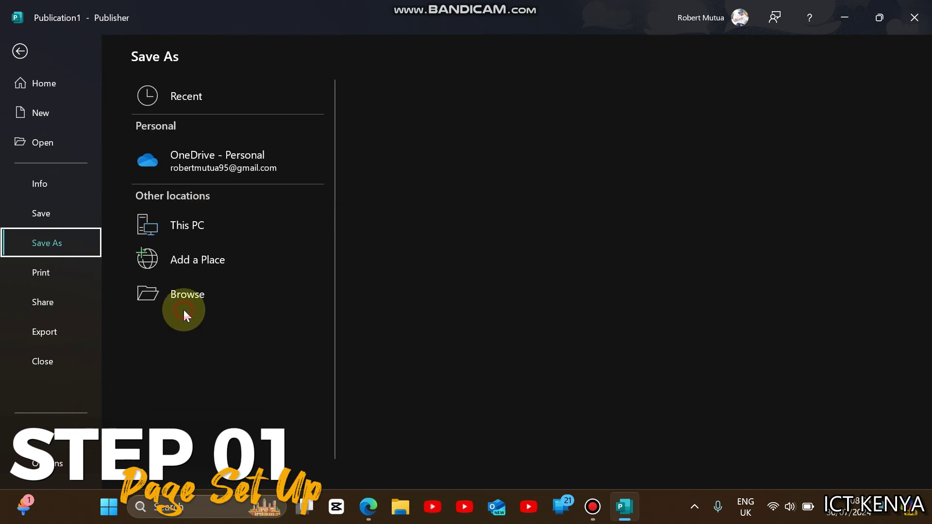
pyautogui.click(189, 276)
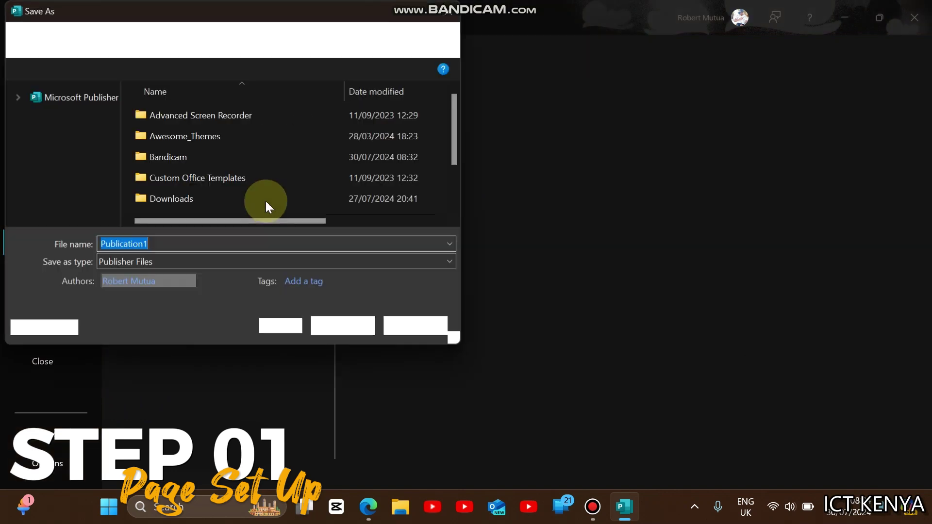
pyautogui.click(83, 140)
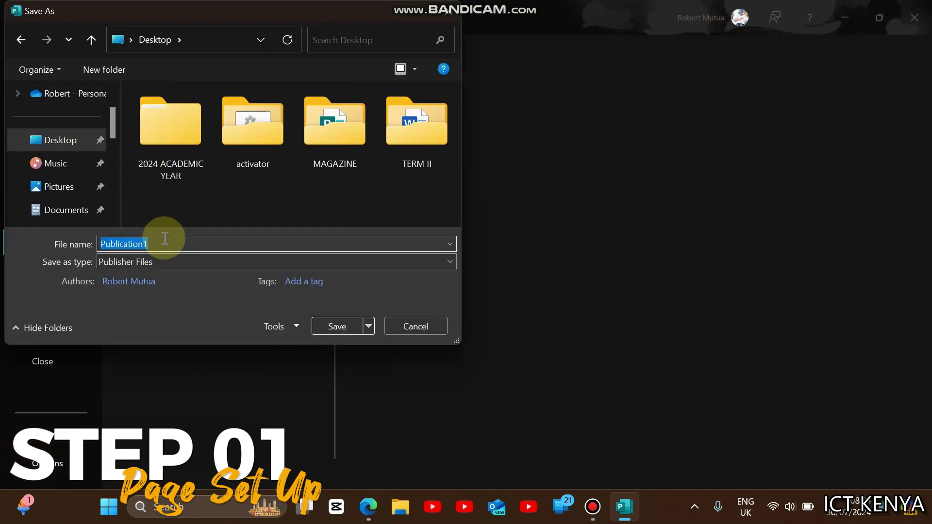
pyautogui.write('Invitati')
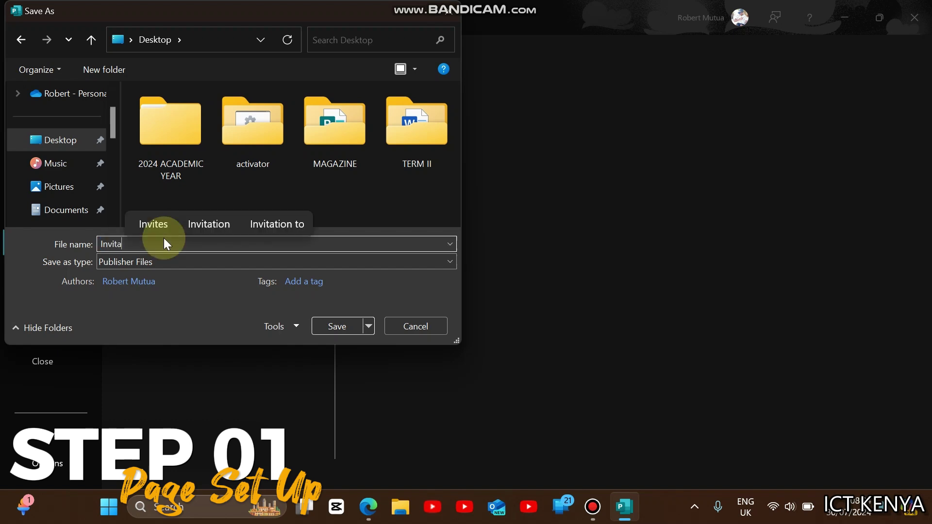
pyautogui.write('on')
pyautogui.press('Return')
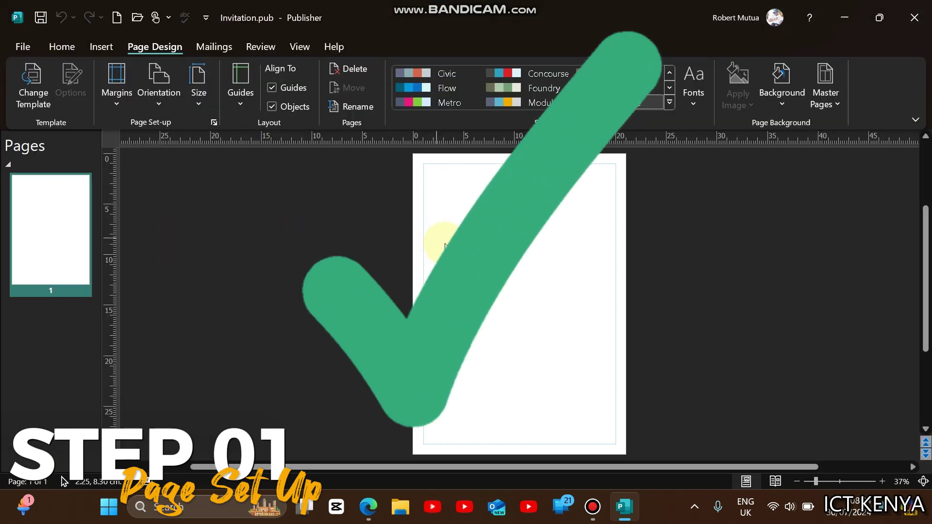
# Highlight the part (b) instruction to recreate the publication in the exam PDF.
pyautogui.click(371, 502)
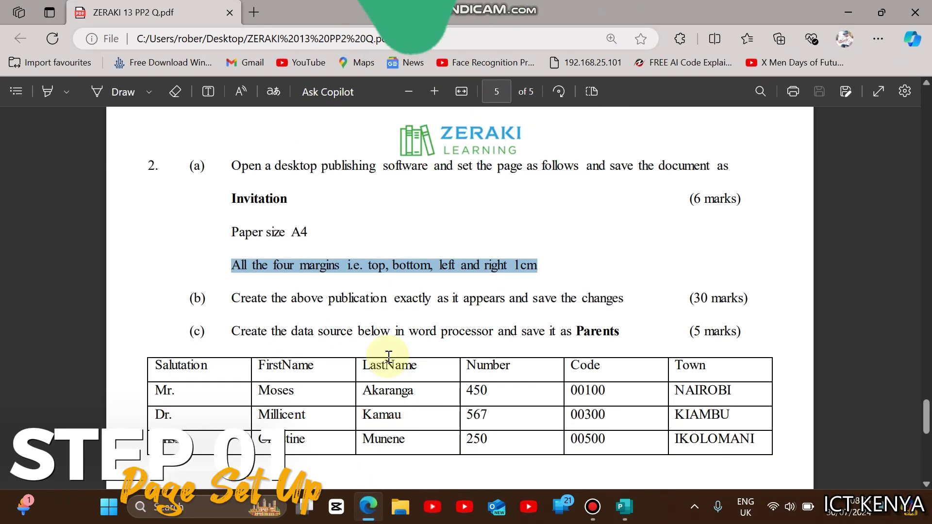
pyautogui.moveTo(231, 295); pyautogui.dragTo(604, 303)
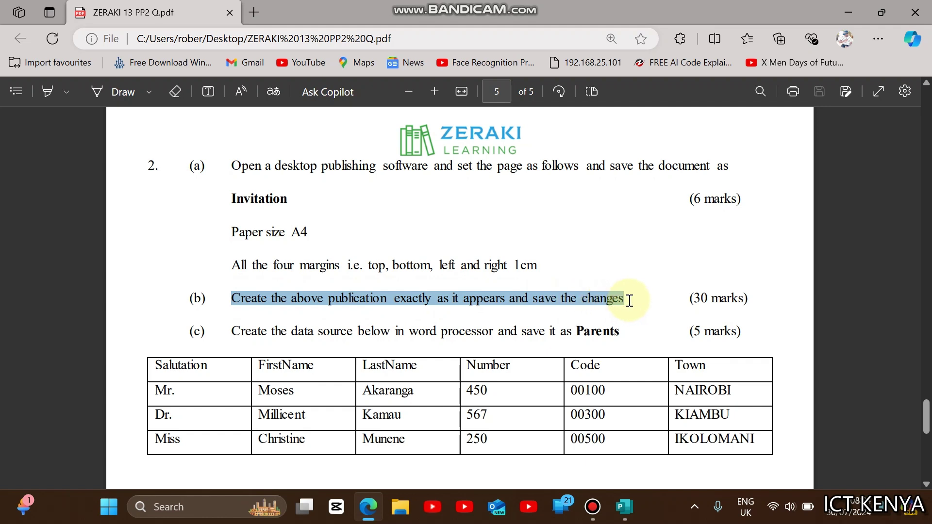
pyautogui.scroll(1, 629, 300)
pyautogui.scroll(2, 628, 300)
pyautogui.scroll(5, 629, 300)
pyautogui.scroll(5, 628, 300)
pyautogui.scroll(1, 629, 301)
pyautogui.scroll(1, 629, 300)
# Scroll through page 4's sample invitation and back up to the Lontenoi letterhead.
pyautogui.scroll(-1, 629, 300)
pyautogui.scroll(-2, 629, 301)
pyautogui.scroll(-1, 629, 301)
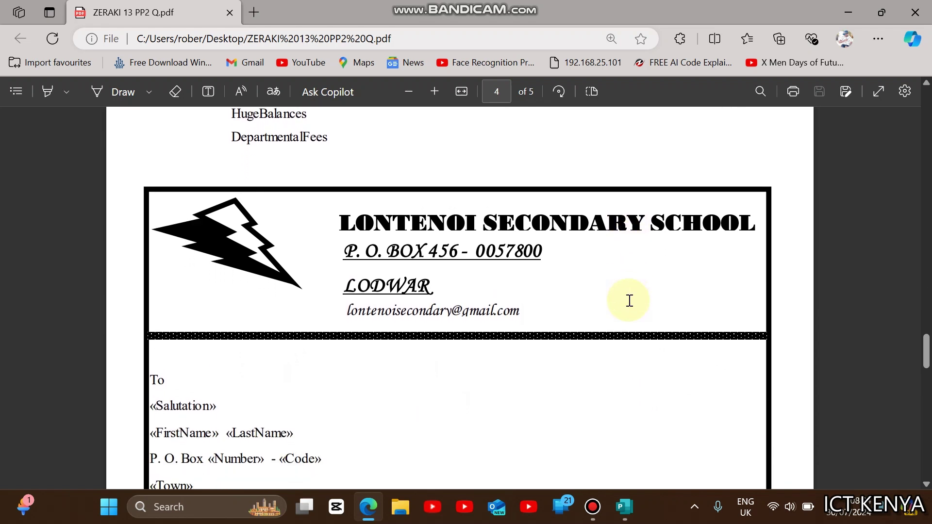
pyautogui.scroll(-2, 629, 300)
pyautogui.scroll(-2, 629, 300)
pyautogui.scroll(-3, 629, 301)
pyautogui.scroll(-1, 628, 300)
pyautogui.scroll(-1, 629, 300)
pyautogui.scroll(-2, 629, 300)
pyautogui.scroll(-2, 629, 300)
pyautogui.scroll(-2, 629, 300)
pyautogui.scroll(-2, 629, 300)
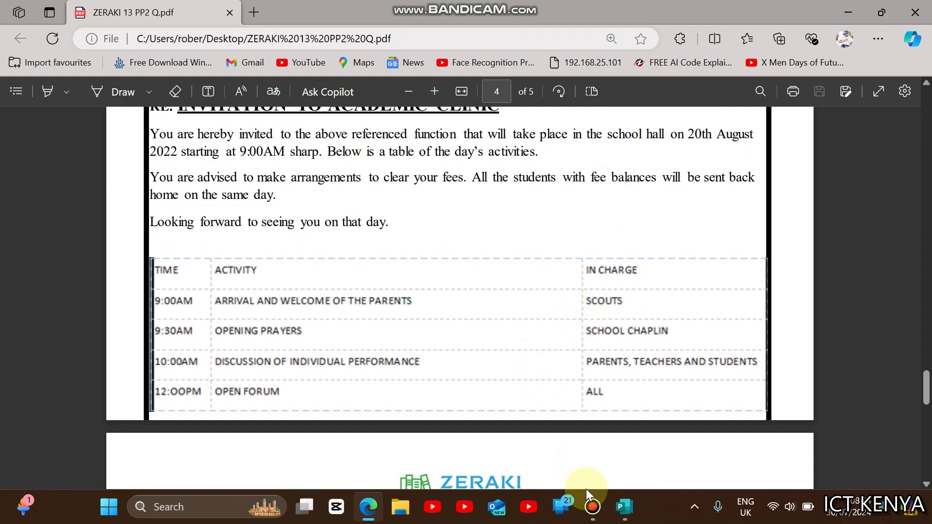
pyautogui.scroll(1, 364, 232)
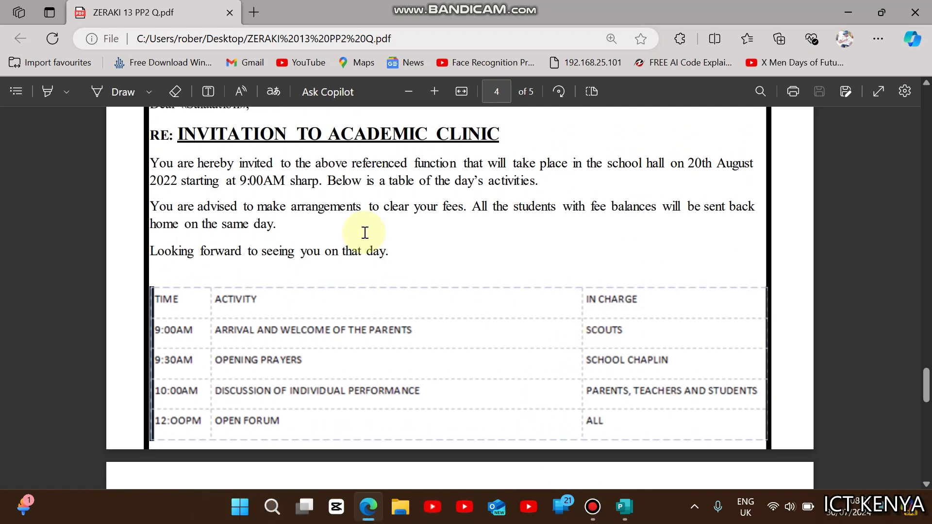
pyautogui.scroll(5, 364, 233)
pyautogui.scroll(3, 364, 233)
pyautogui.scroll(2, 364, 233)
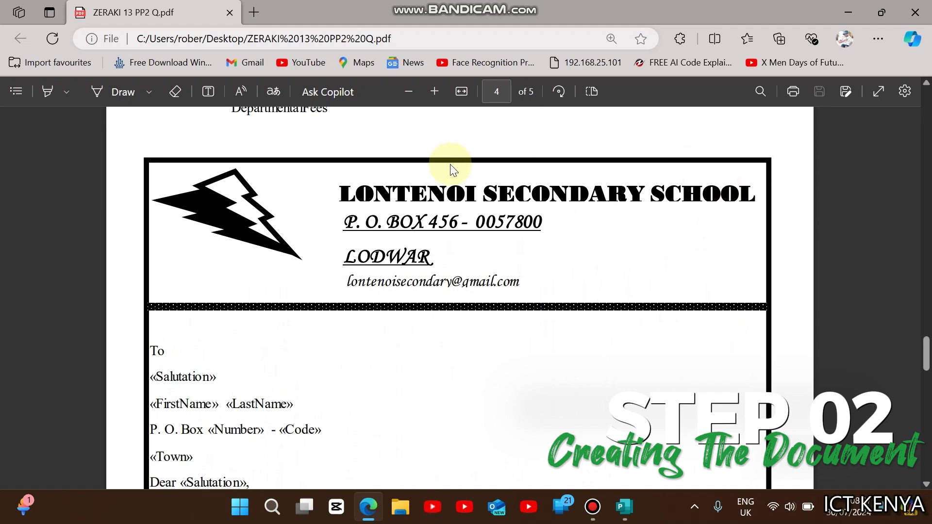
# Draw a rectangle covering the page inside the margins.
pyautogui.click(624, 506)
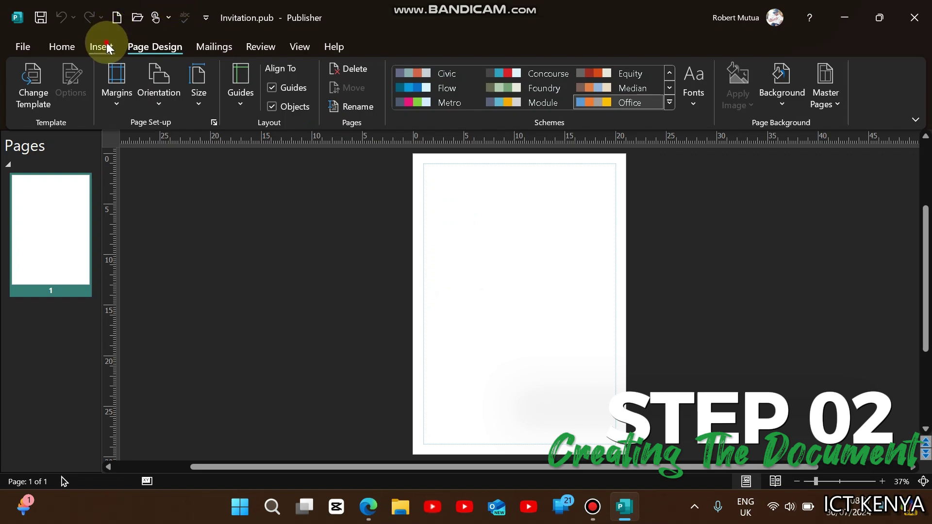
pyautogui.click(107, 45)
pyautogui.click(224, 99)
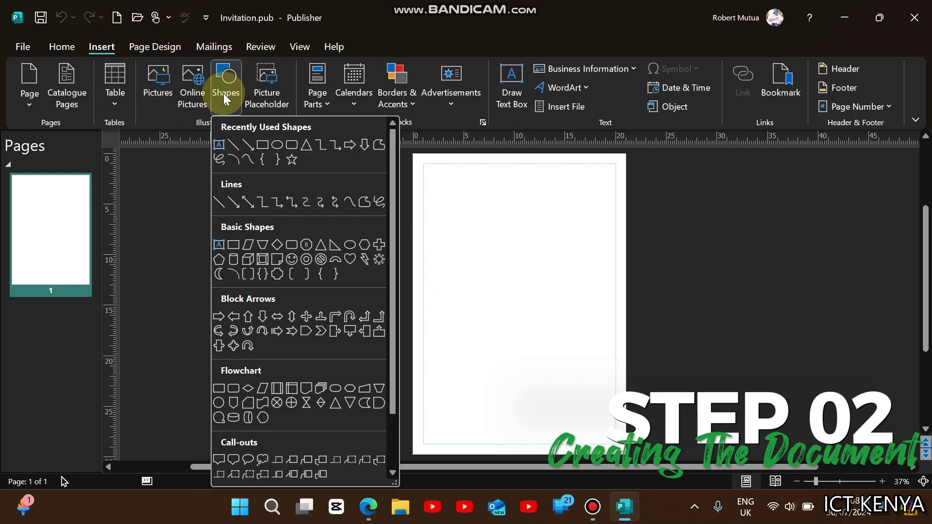
pyautogui.click(251, 141)
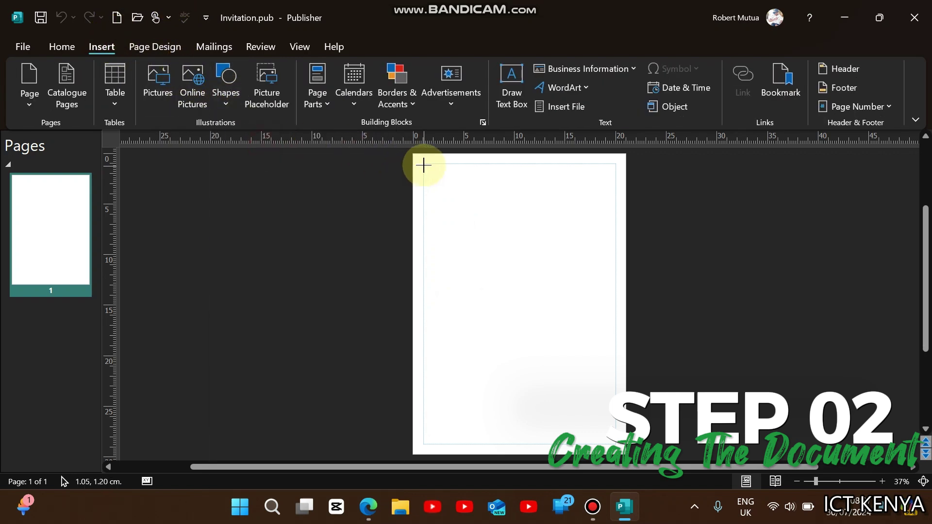
pyautogui.moveTo(424, 163); pyautogui.dragTo(622, 444)
pyautogui.moveTo(426, 301); pyautogui.dragTo(424, 301)
# Give the rectangle no fill and a thicker black outline.
pyautogui.click(478, 68)
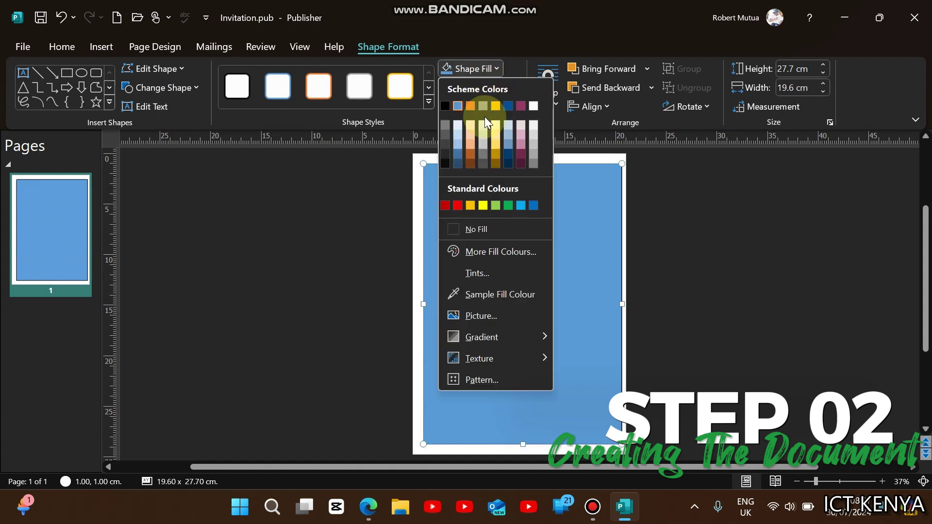
pyautogui.click(482, 228)
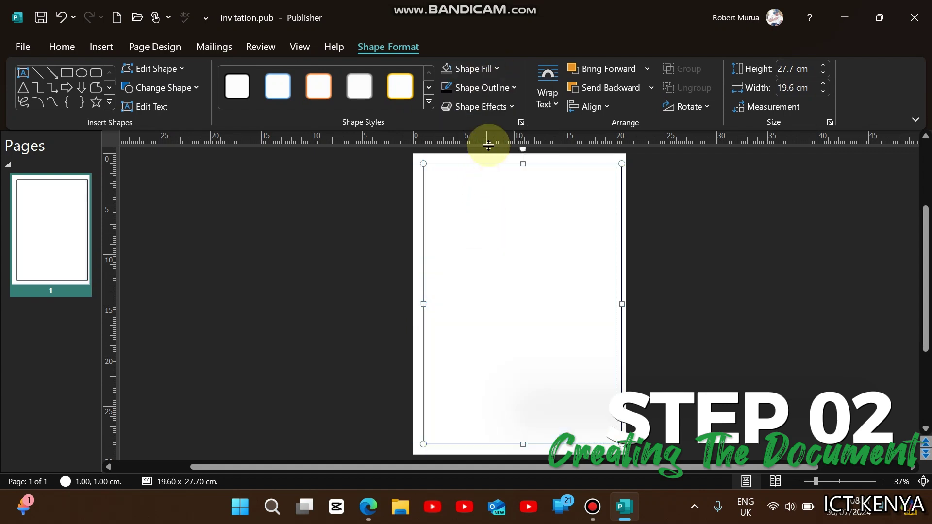
pyautogui.click(498, 86)
pyautogui.moveTo(479, 334)
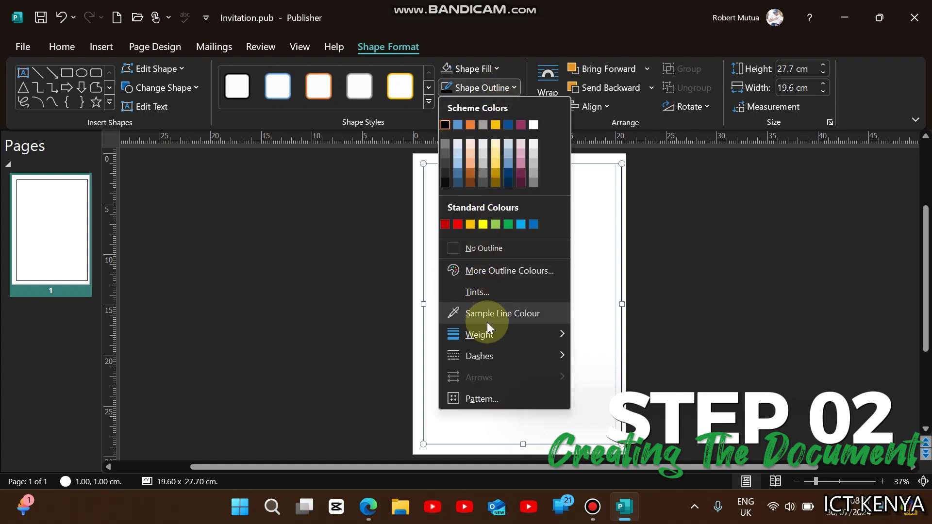
pyautogui.click(631, 431)
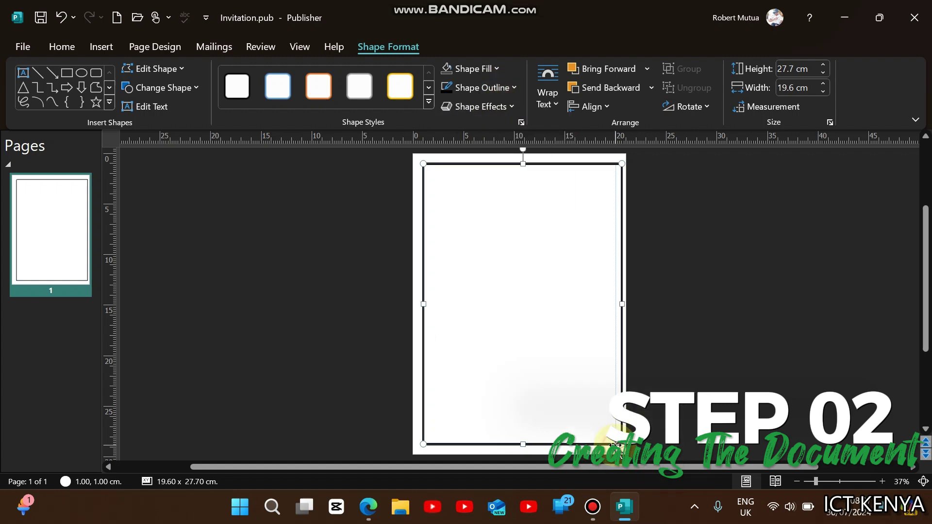
pyautogui.click(677, 362)
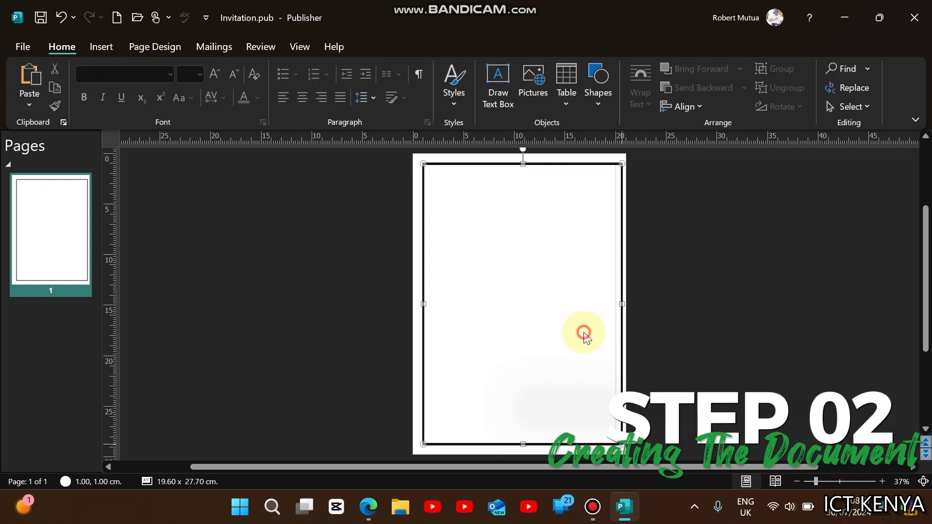
# Narrow the rectangle border to 19 cm wide.
pyautogui.click(623, 298)
pyautogui.moveTo(621, 302); pyautogui.dragTo(611, 302)
pyautogui.click(729, 293)
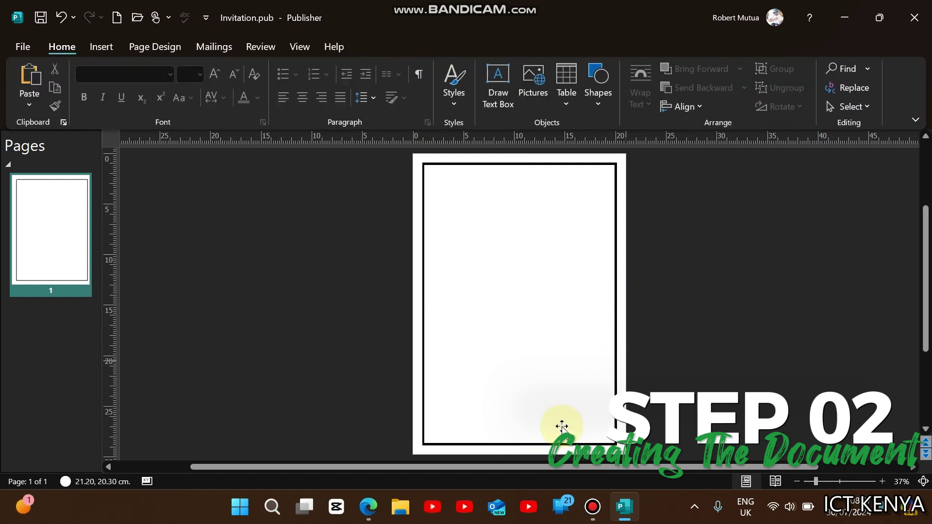
pyautogui.click(369, 507)
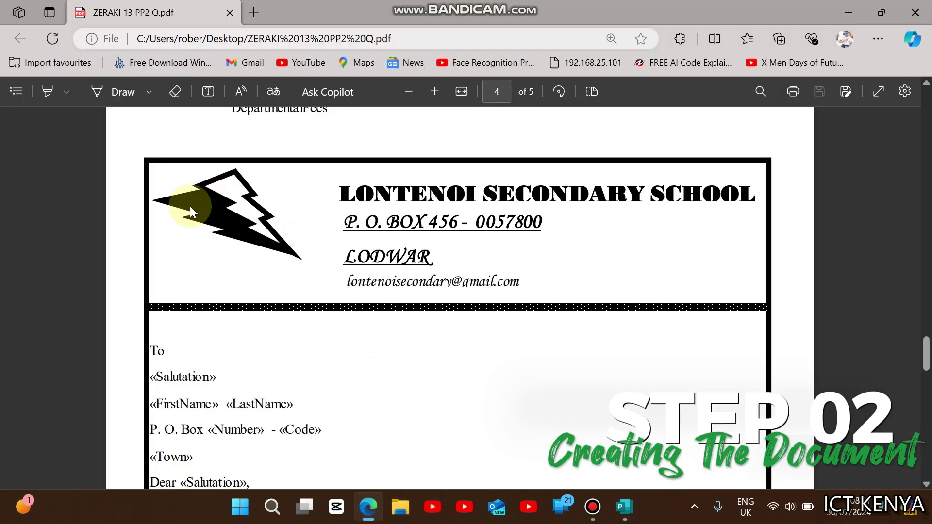
# Draw a lightning bolt shape on the pasteboard beside the page.
pyautogui.click(368, 504)
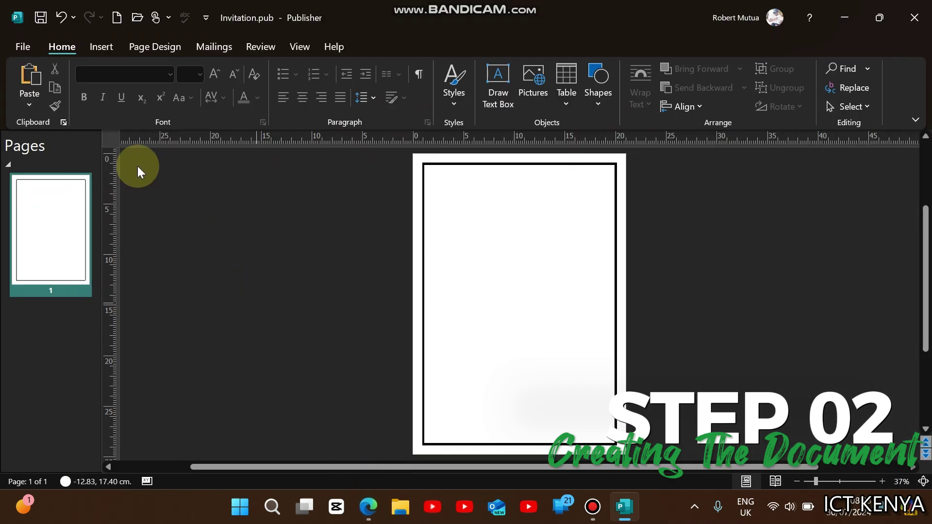
pyautogui.click(105, 46)
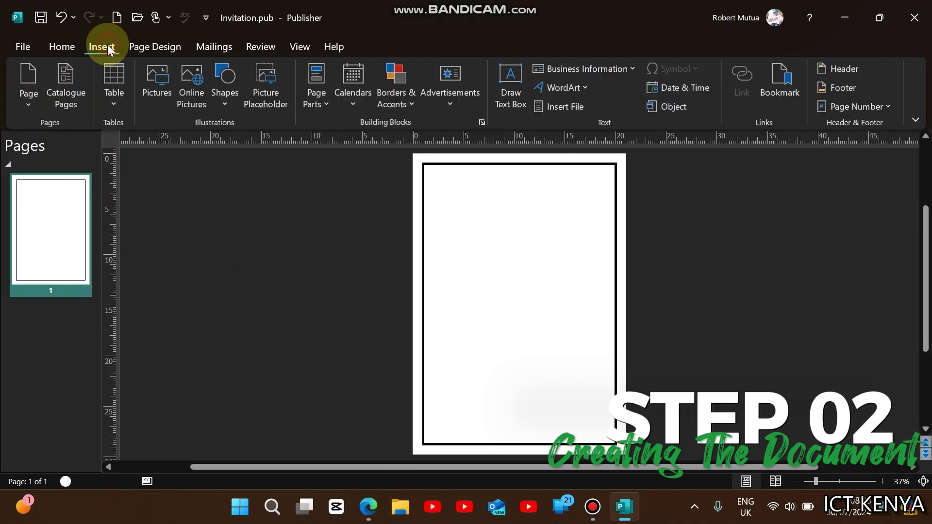
pyautogui.click(220, 84)
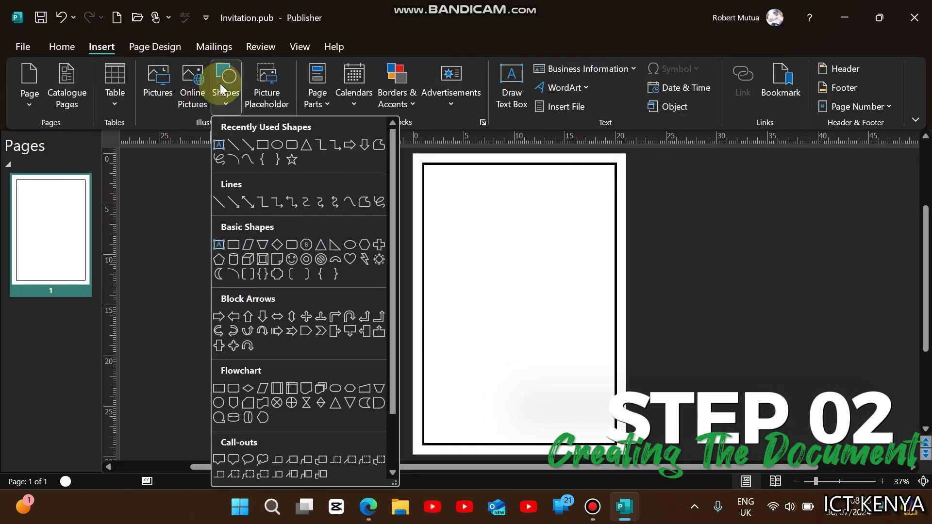
pyautogui.click(365, 259)
pyautogui.moveTo(239, 216)
pyautogui.mouseDown()
pyautogui.moveTo(302, 283)
pyautogui.moveTo(289, 274)
pyautogui.mouseUp()
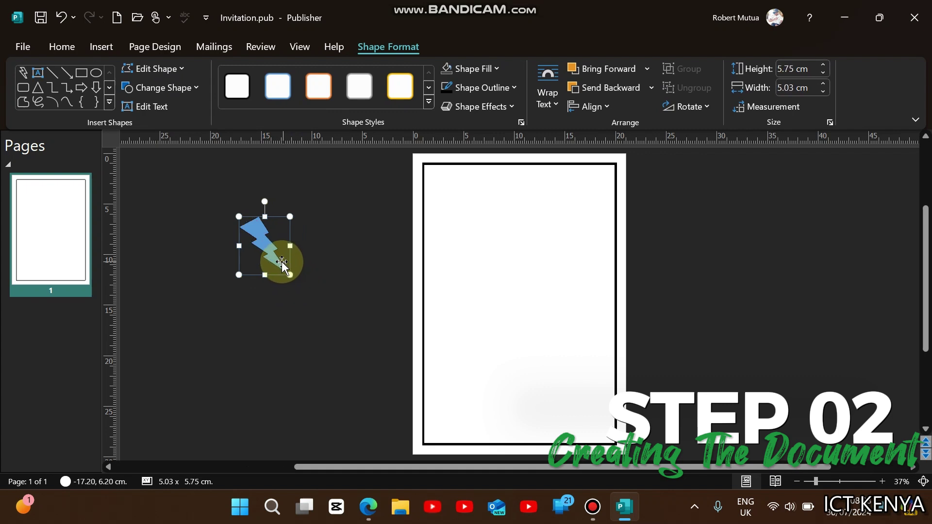
# Copy and paste a second lightning bolt, offset slightly up and right.
pyautogui.rightClick(272, 248)
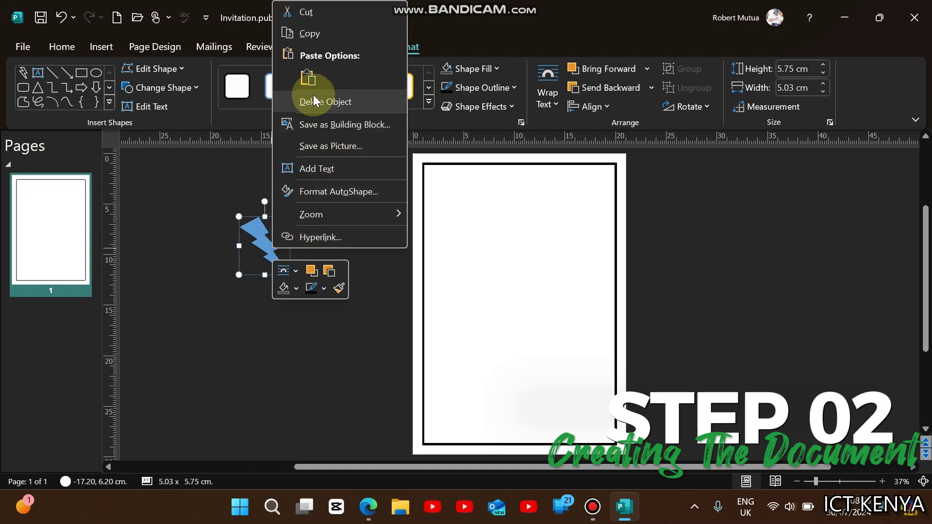
pyautogui.click(306, 34)
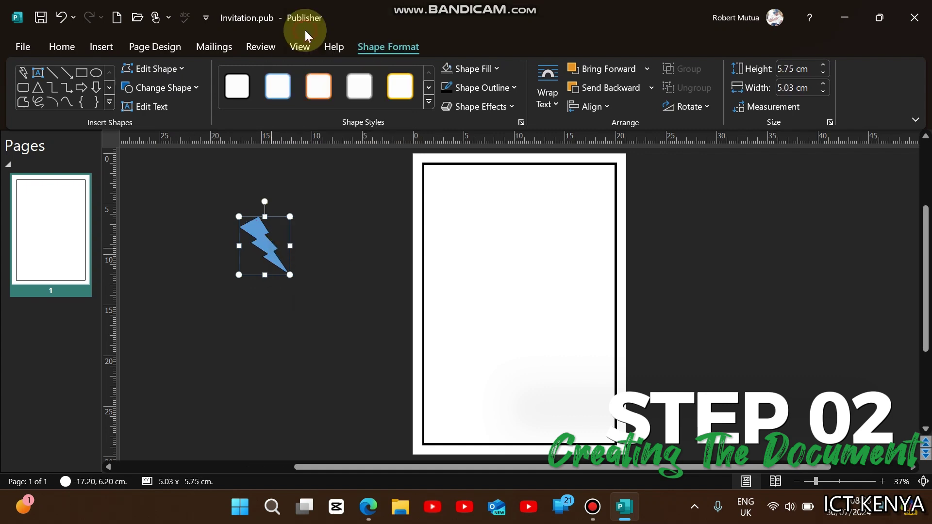
pyautogui.rightClick(279, 269)
pyautogui.click(316, 91)
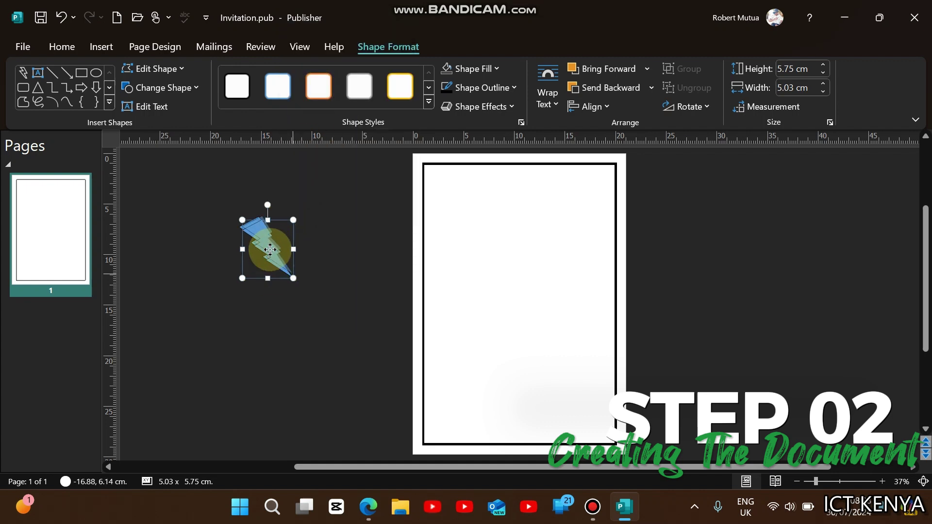
pyautogui.moveTo(274, 244); pyautogui.dragTo(278, 235)
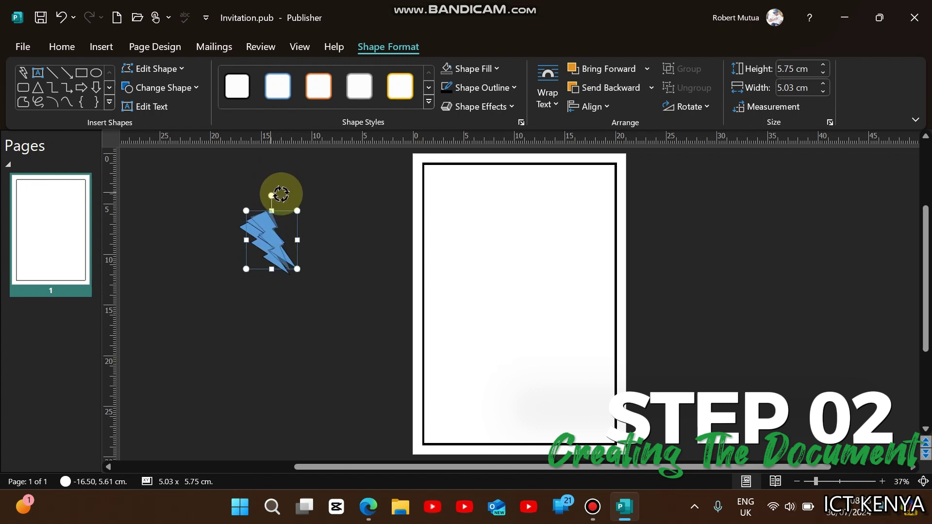
# Undo the lightning bolt's rotation so it stands upright.
pyautogui.click(228, 233)
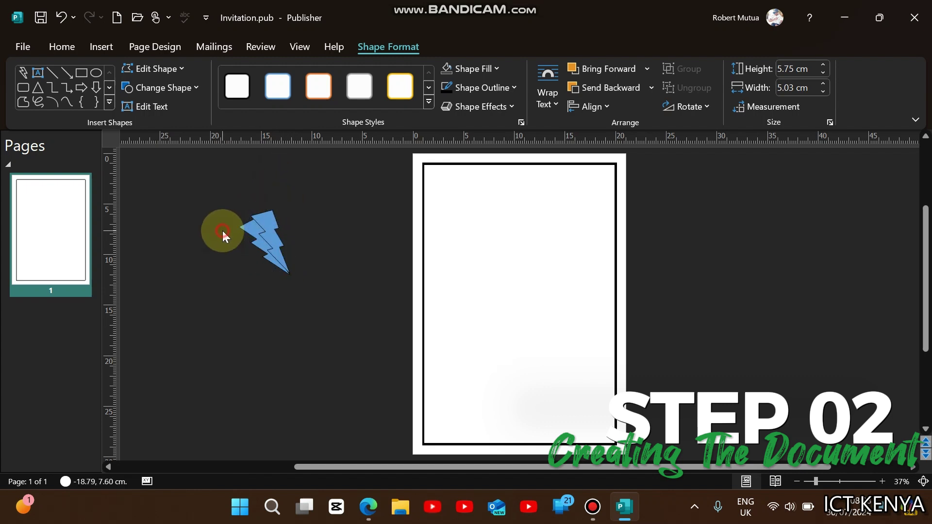
pyautogui.hotkey('ctrl', 'z')
pyautogui.click(371, 493)
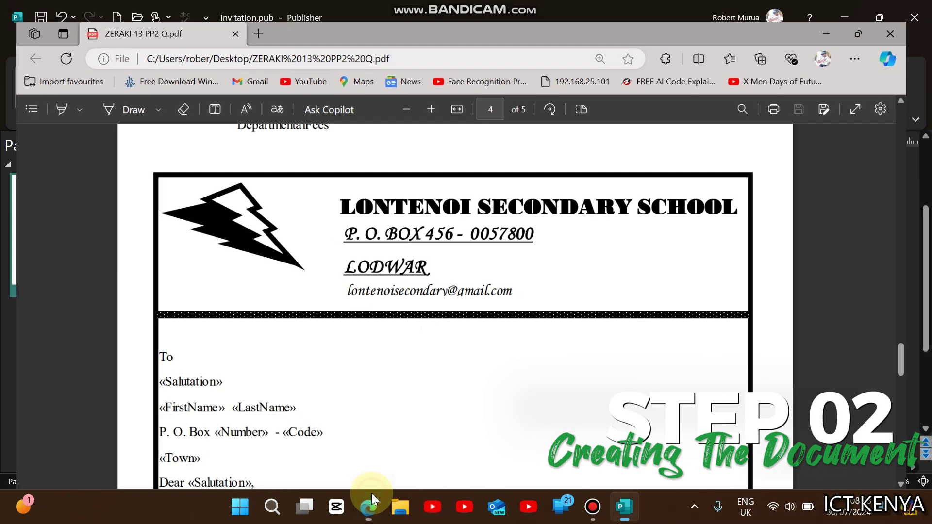
# Fill one lightning bolt black and the other white.
pyautogui.click(371, 493)
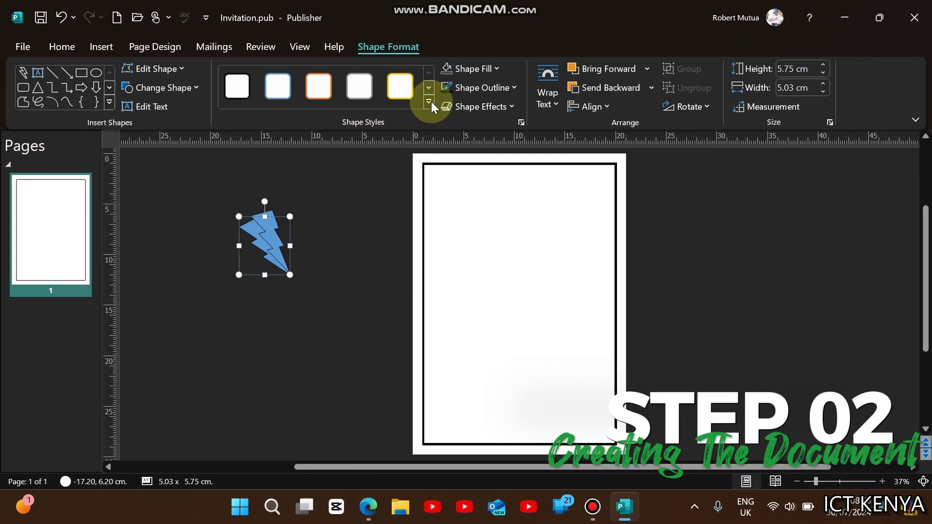
pyautogui.click(470, 68)
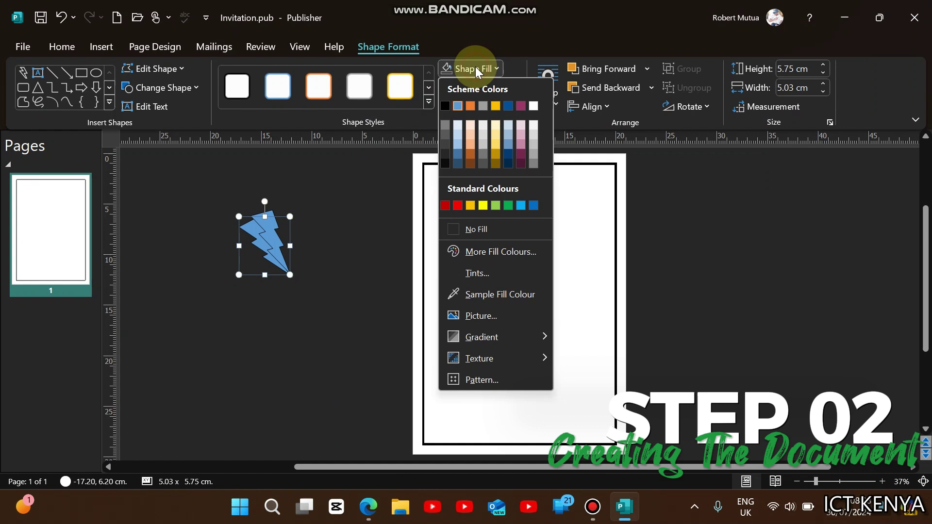
pyautogui.click(445, 105)
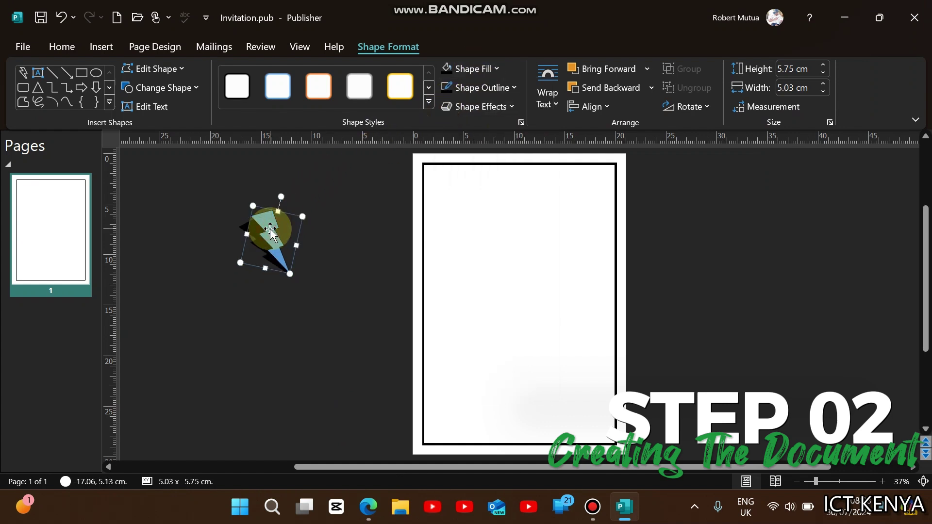
pyautogui.click(472, 68)
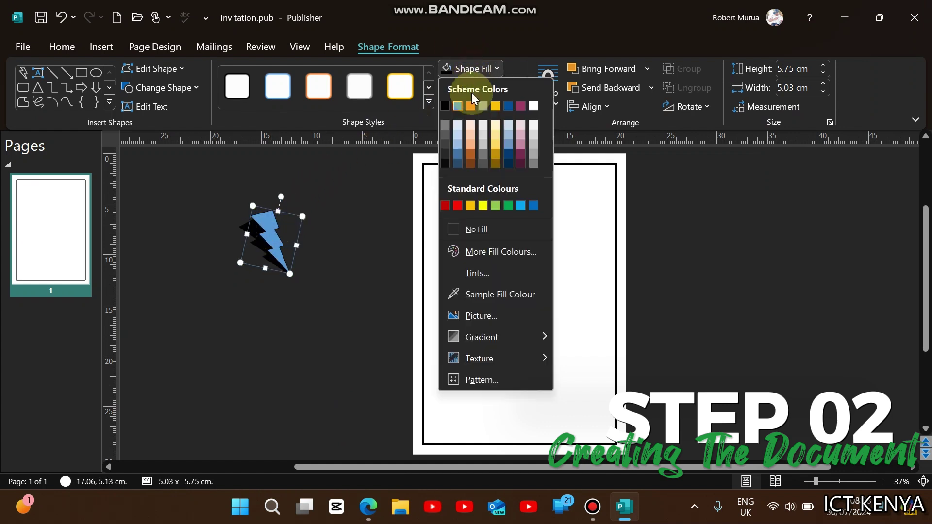
pyautogui.click(534, 106)
# Group both bolts and move them to the page's top-left corner.
pyautogui.click(209, 206)
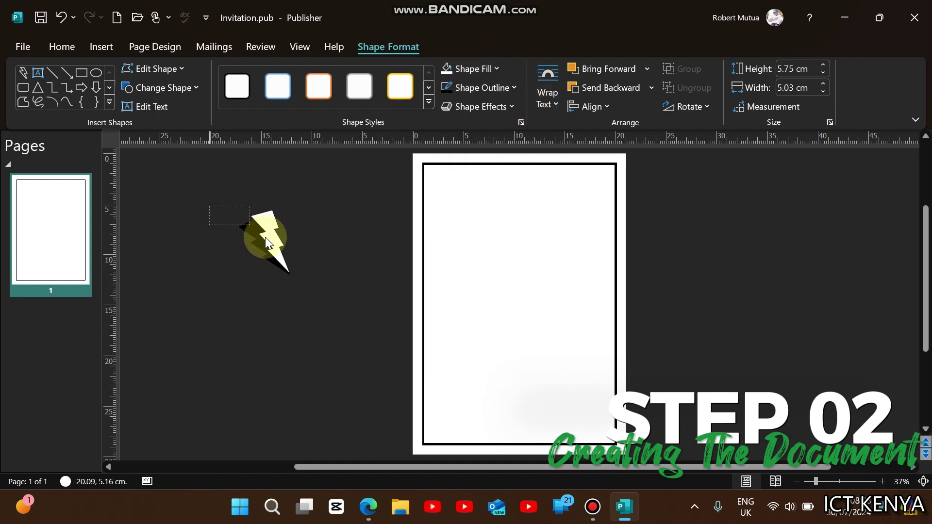
pyautogui.moveTo(325, 286); pyautogui.dragTo(325, 287)
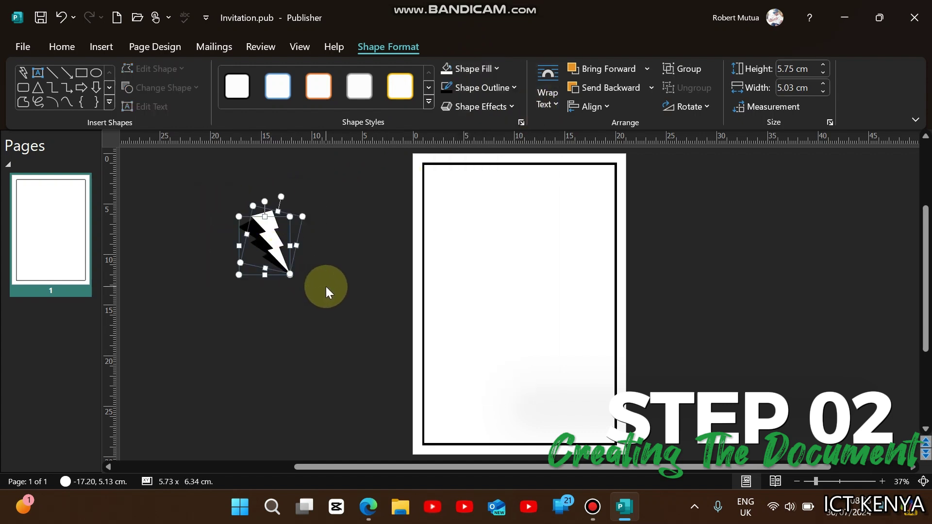
pyautogui.click(694, 73)
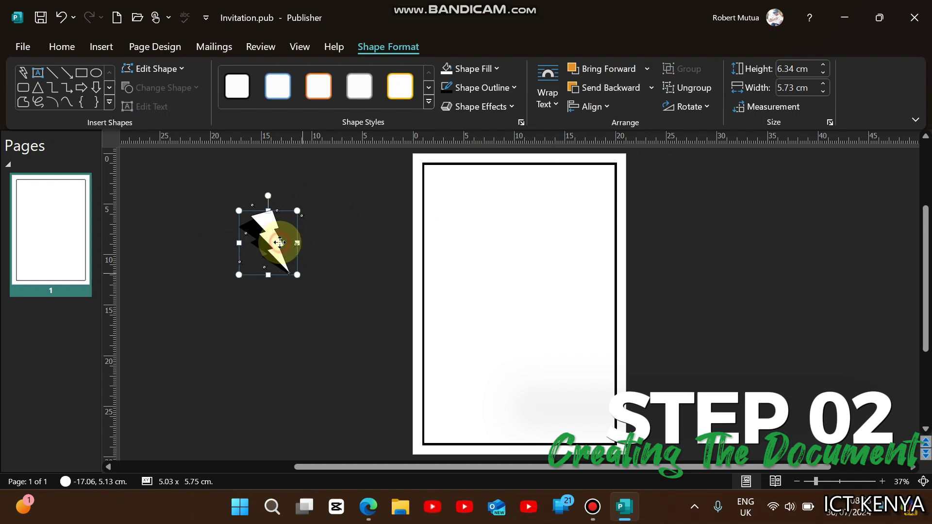
pyautogui.moveTo(280, 242)
pyautogui.mouseDown()
pyautogui.moveTo(437, 193)
pyautogui.moveTo(464, 195)
pyautogui.moveTo(474, 223)
pyautogui.moveTo(447, 197)
pyautogui.mouseUp()
# Place the lightning bolt group in the page border's top-left corner and zoom in.
pyautogui.click(493, 229)
pyautogui.click(448, 209)
pyautogui.click(478, 233)
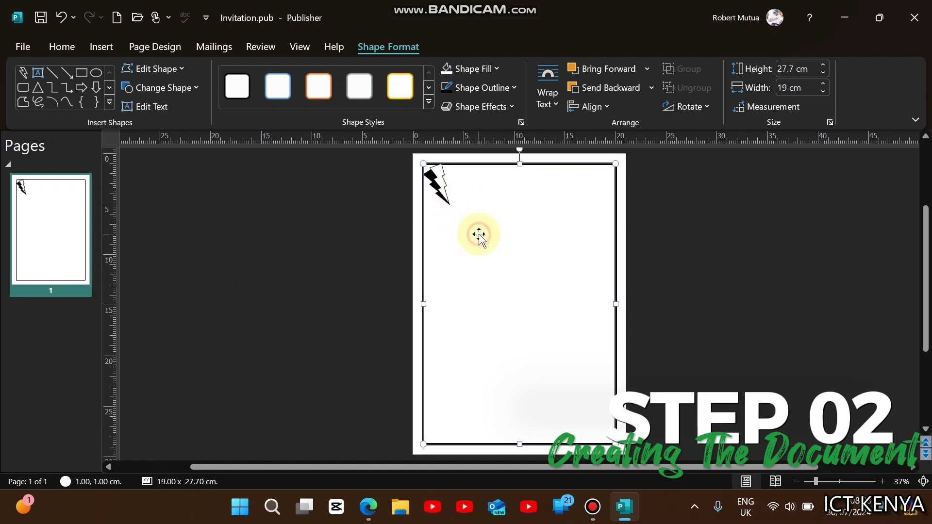
pyautogui.click(881, 482)
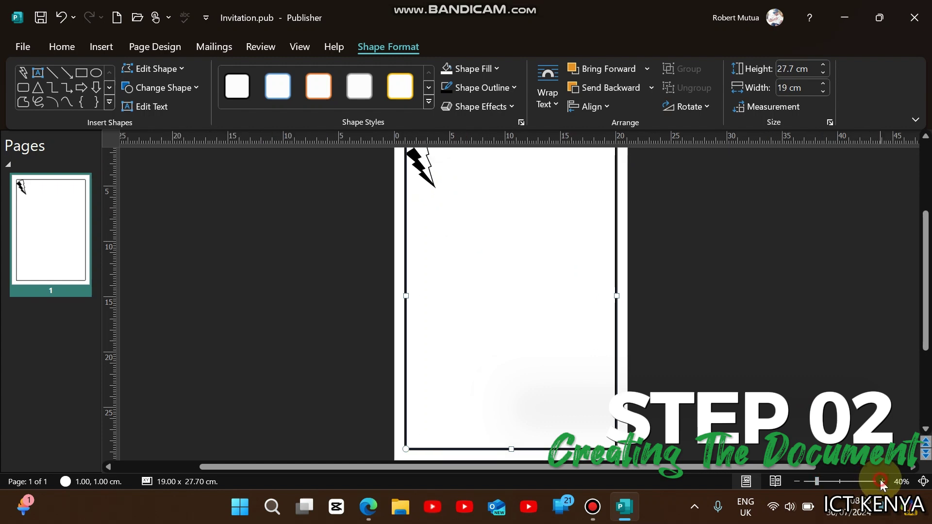
pyautogui.click(882, 481)
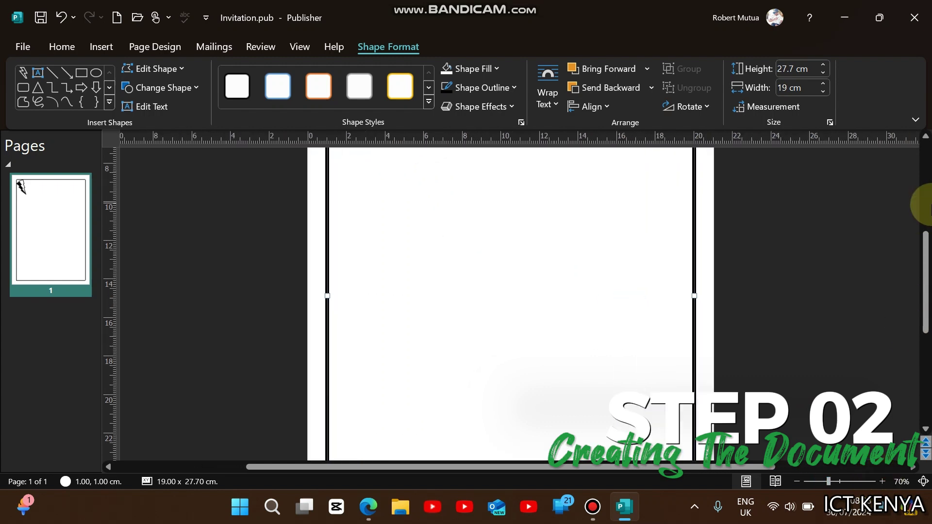
# Shrink the bolt group to about 1.9 by 2.7 cm and check the sample letter PDF.
pyautogui.moveTo(926, 248); pyautogui.dragTo(923, 181)
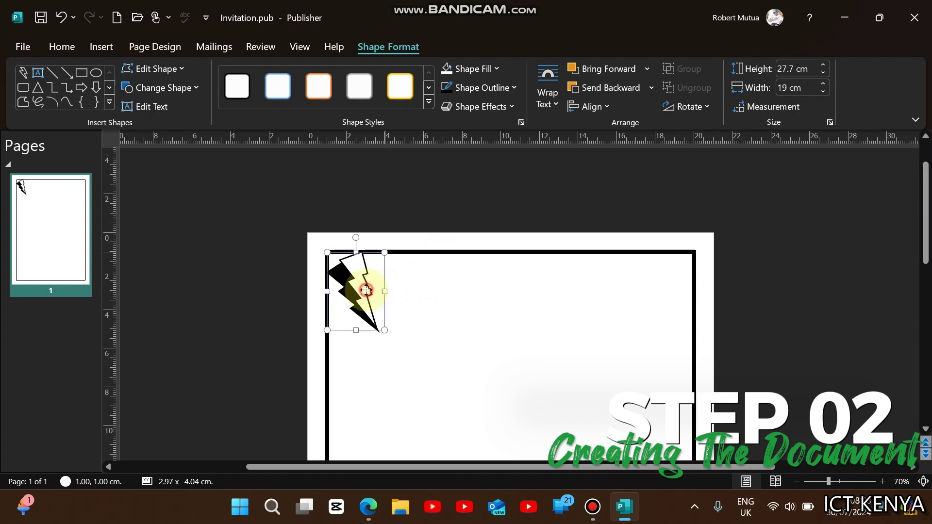
pyautogui.moveTo(371, 292)
pyautogui.mouseDown()
pyautogui.moveTo(384, 303)
pyautogui.moveTo(381, 315)
pyautogui.mouseUp()
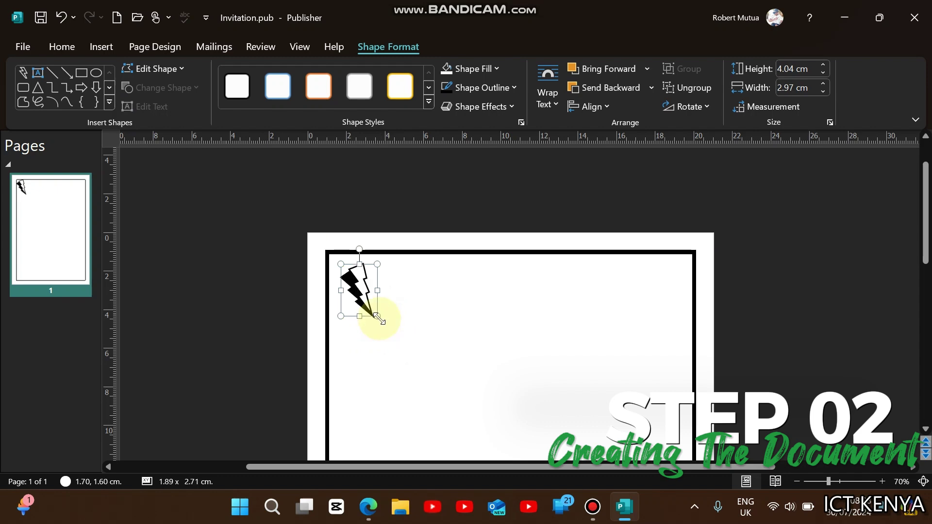
pyautogui.click(417, 318)
pyautogui.click(363, 502)
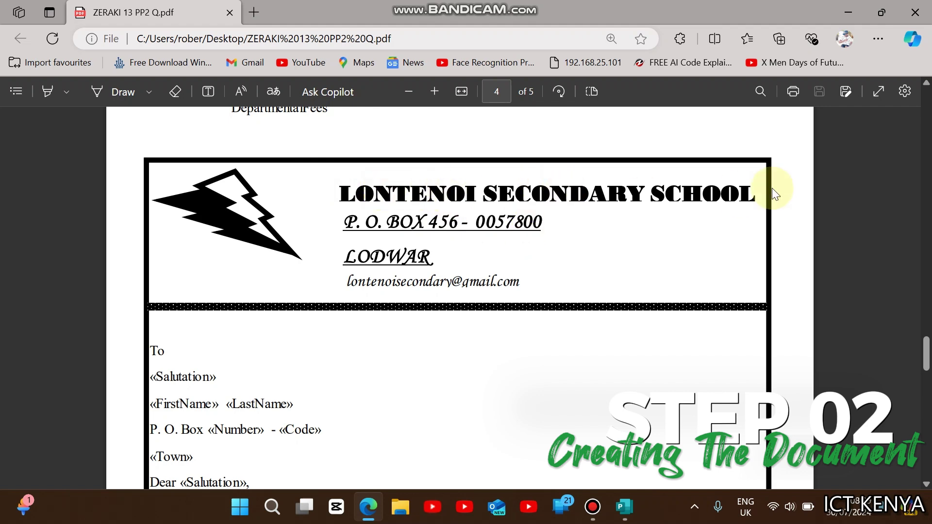
# Draw a 14-point text box beside the bolt and type LONTENOI SECONDARY SCHOOL with its address lines.
pyautogui.click(624, 506)
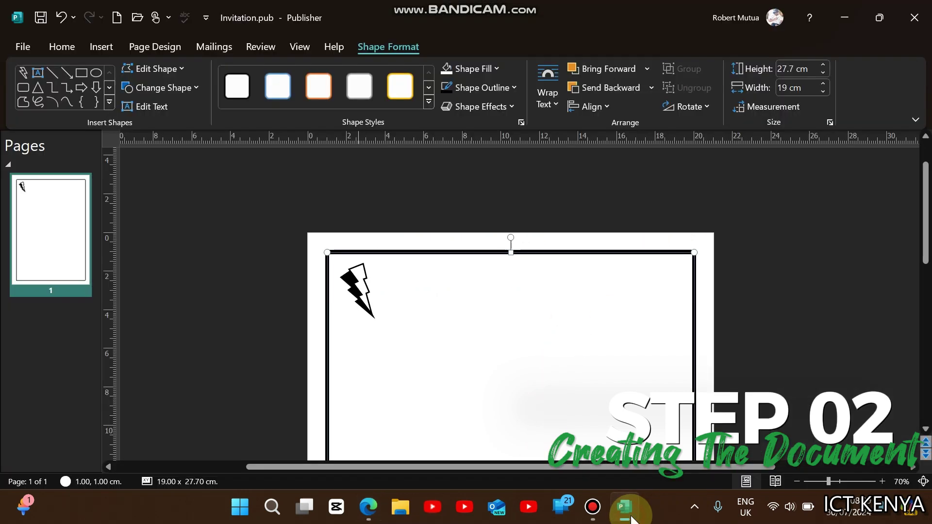
pyautogui.click(92, 47)
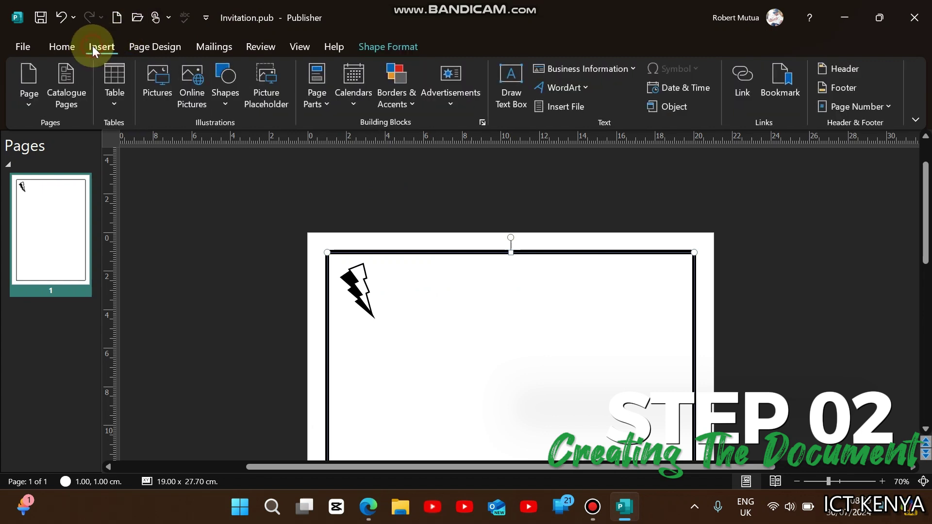
pyautogui.click(511, 84)
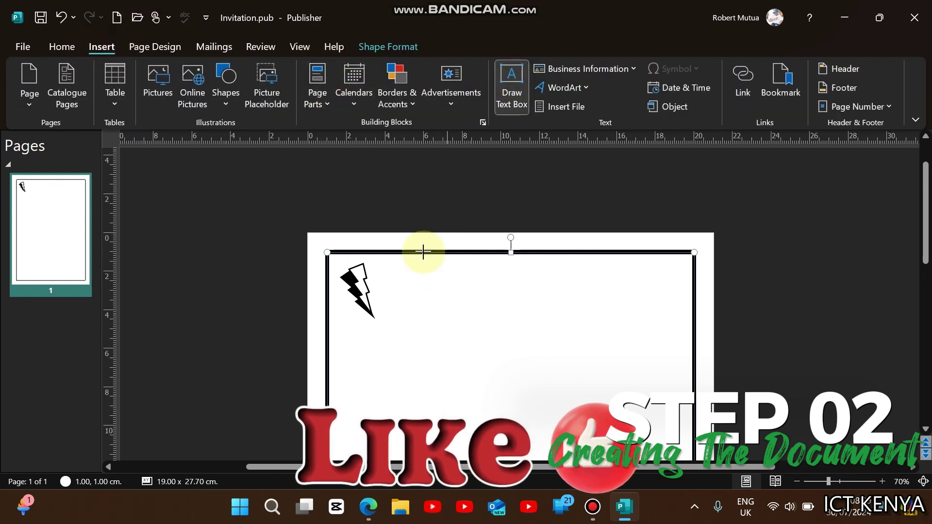
pyautogui.moveTo(389, 253)
pyautogui.mouseDown()
pyautogui.moveTo(594, 334)
pyautogui.moveTo(697, 328)
pyautogui.mouseUp()
pyautogui.click(228, 68)
pyautogui.click(218, 230)
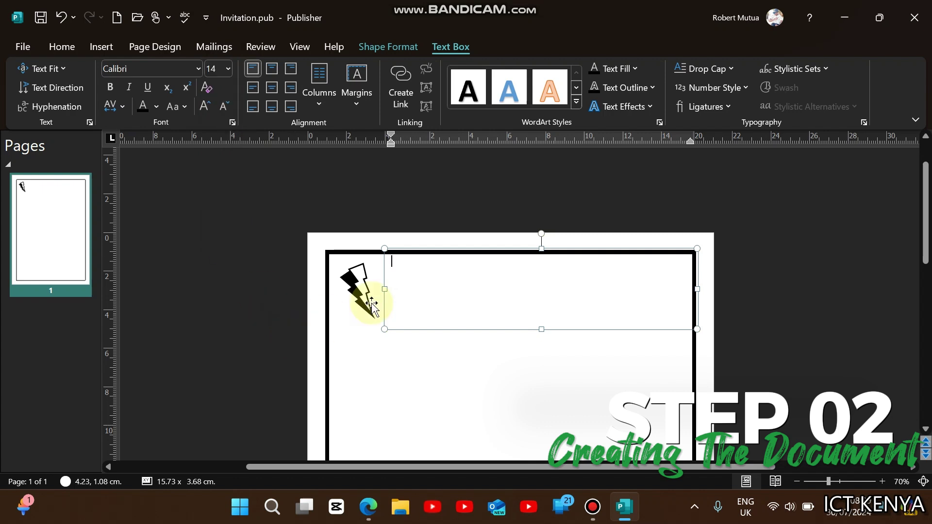
pyautogui.write('LON')
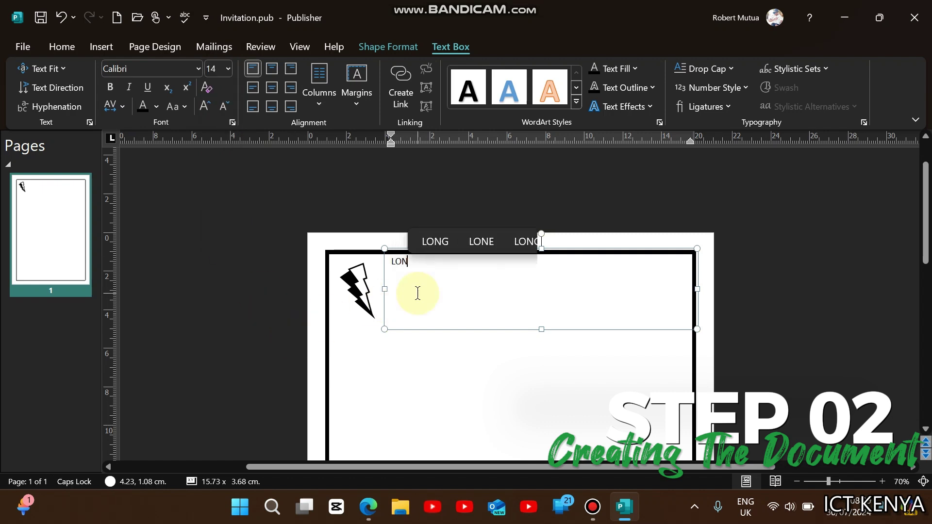
pyautogui.write('TENOI SECONDARY SCHOOL')
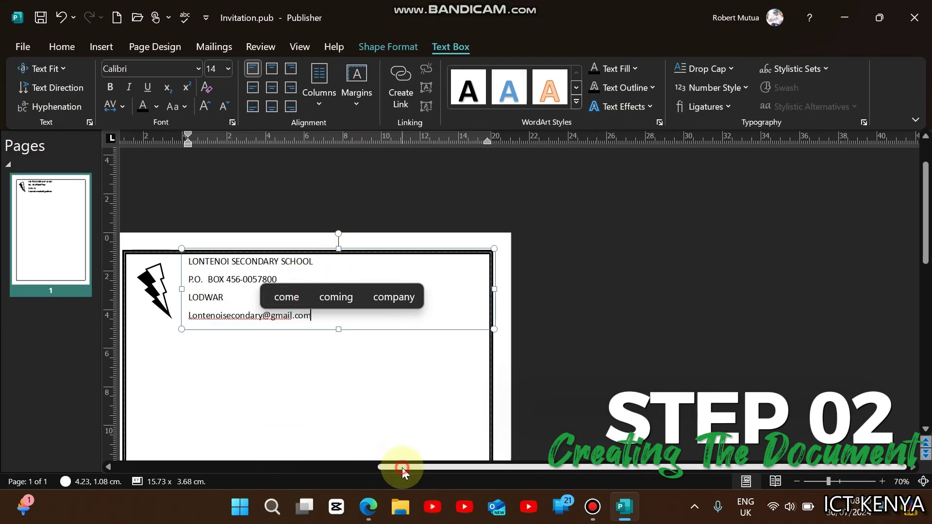
pyautogui.moveTo(401, 467); pyautogui.dragTo(334, 479)
# Set the LONTENOI SECONDARY SCHOOL line to Bodoni MT Black.
pyautogui.tripleClick(334, 265)
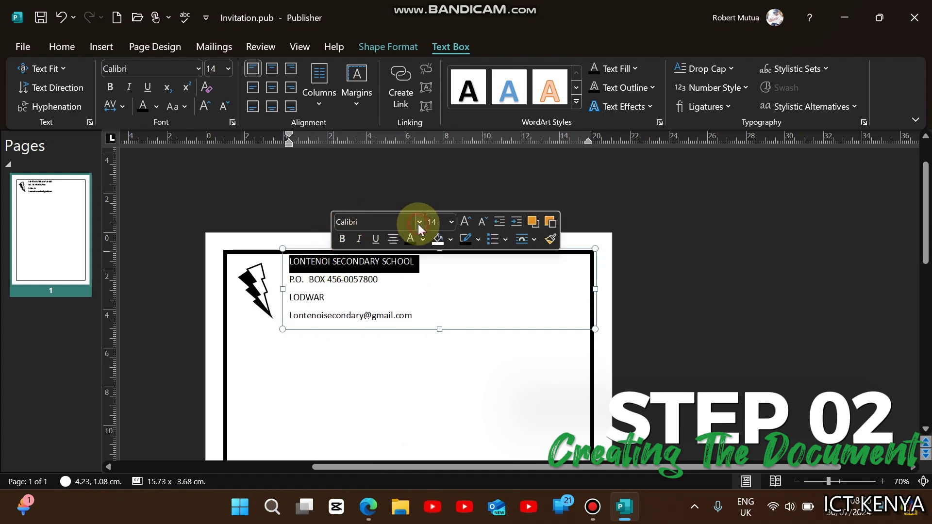
pyautogui.click(418, 222)
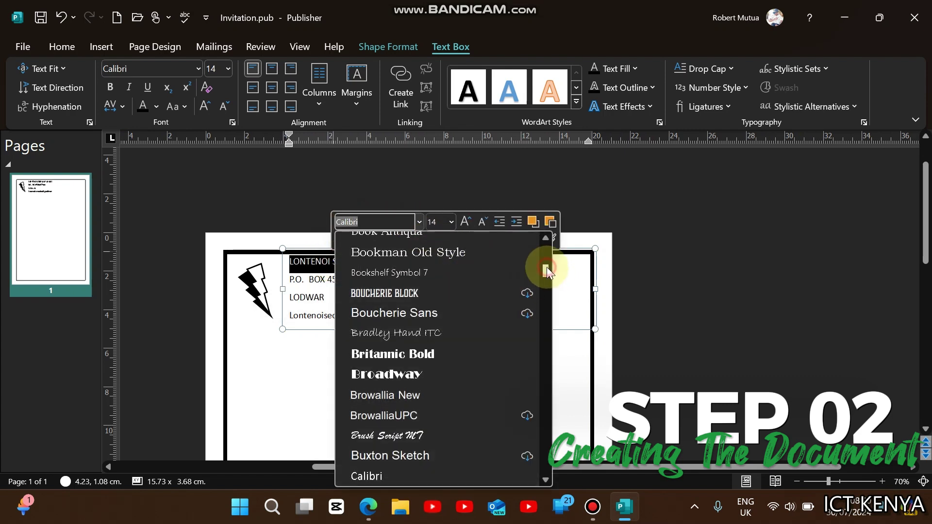
pyautogui.moveTo(546, 266); pyautogui.dragTo(545, 266)
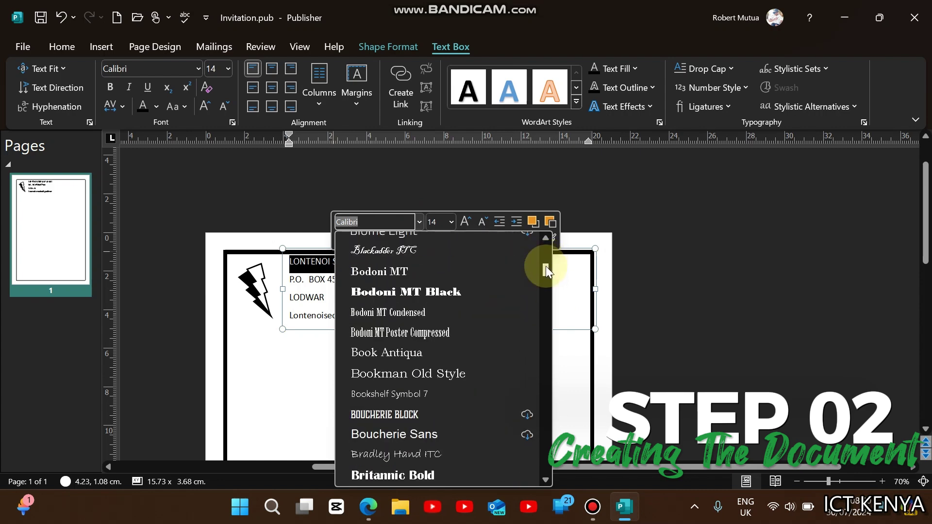
pyautogui.click(441, 292)
# Set the three address lines to Segoe Script.
pyautogui.click(405, 295)
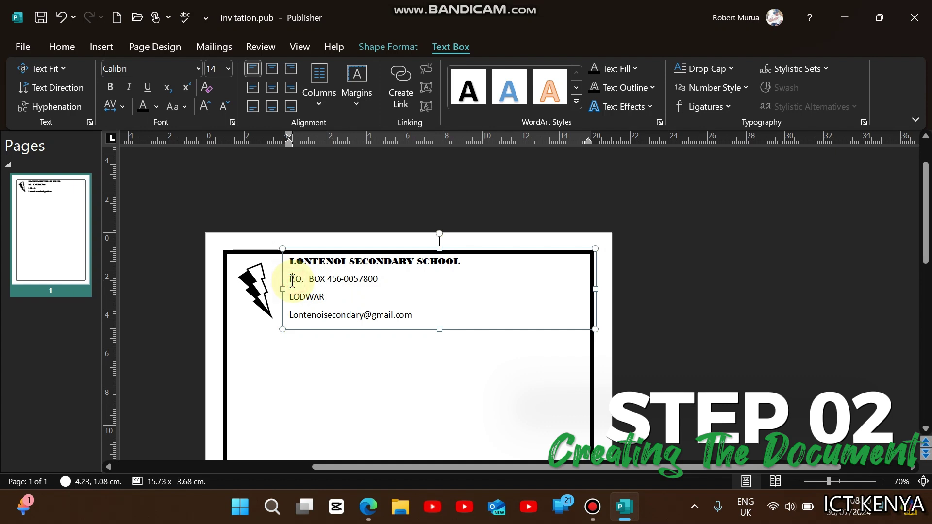
pyautogui.moveTo(317, 282); pyautogui.dragTo(326, 280)
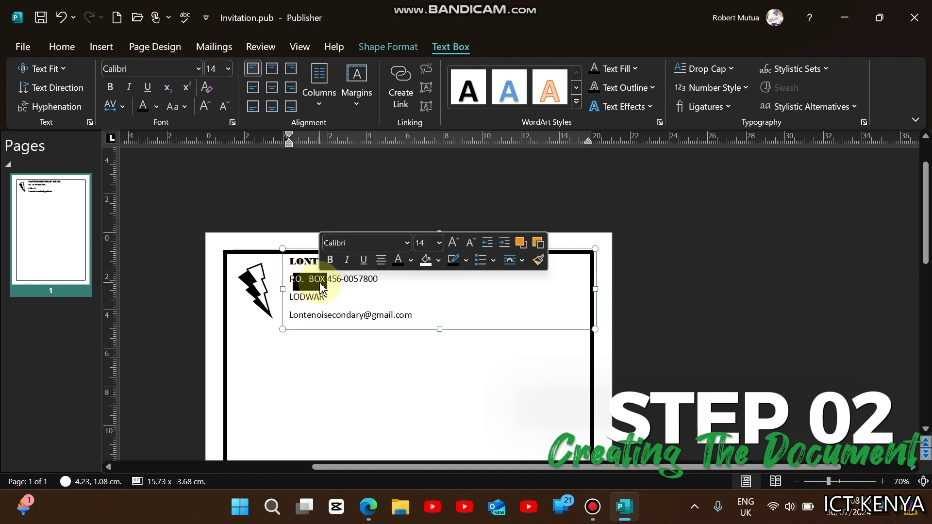
pyautogui.click(412, 316)
pyautogui.moveTo(412, 315); pyautogui.dragTo(262, 278)
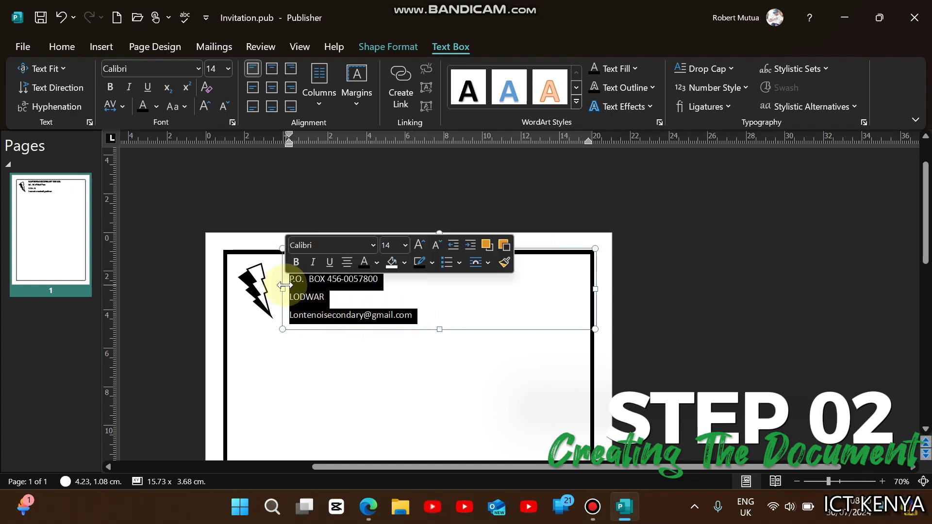
pyautogui.click(373, 247)
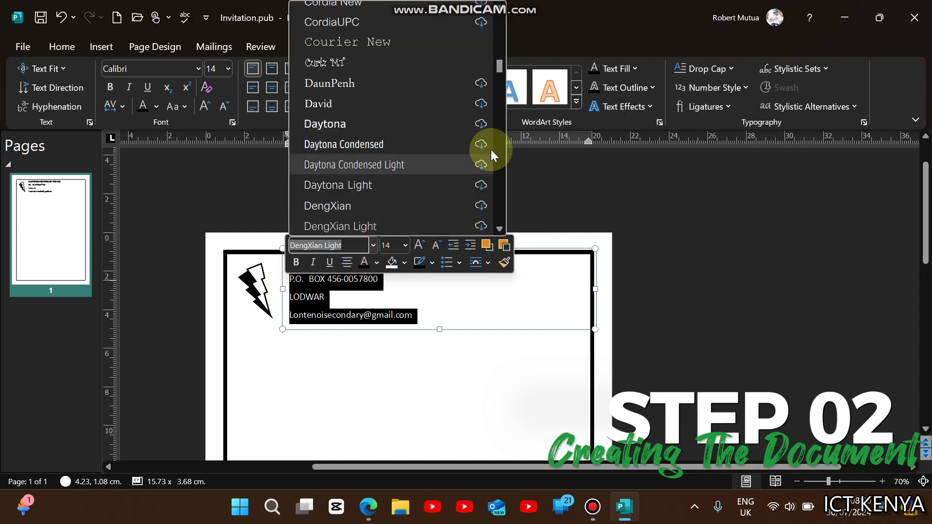
pyautogui.moveTo(498, 68); pyautogui.dragTo(502, 83)
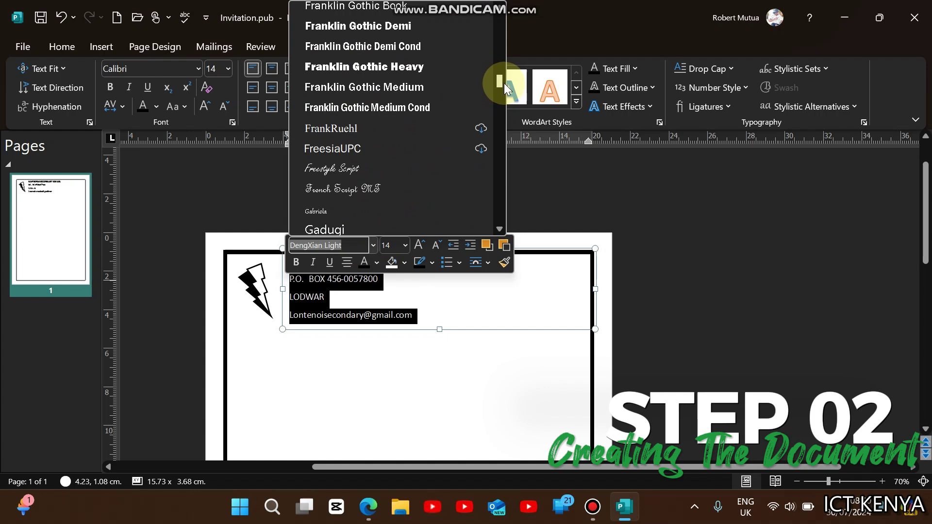
pyautogui.moveTo(502, 83); pyautogui.dragTo(508, 86)
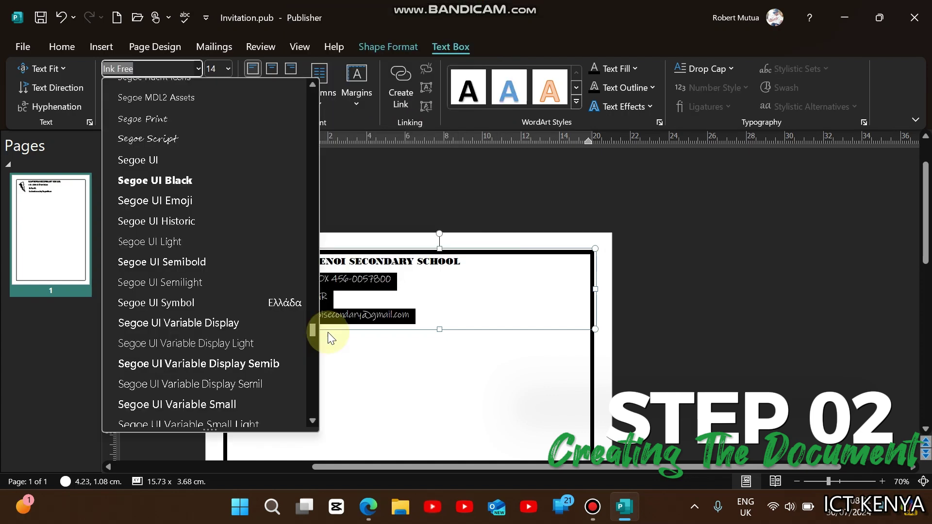
pyautogui.click(138, 139)
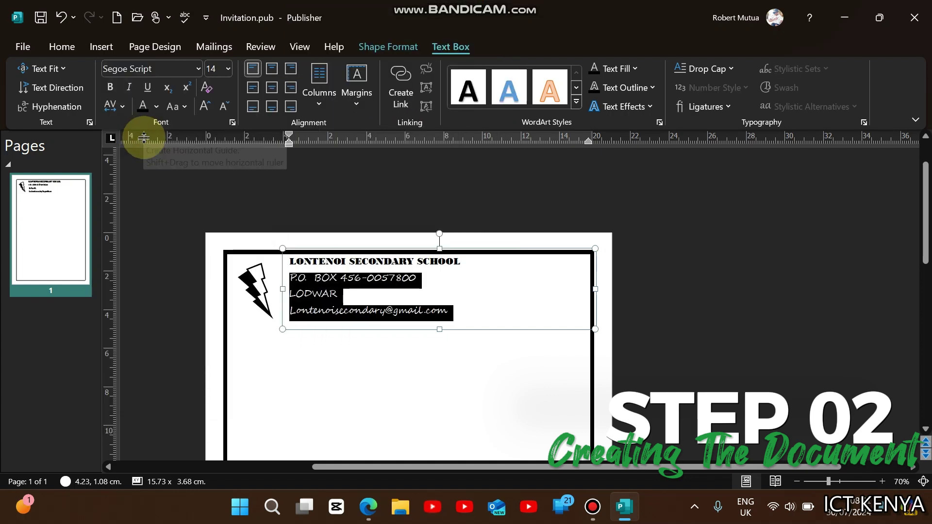
pyautogui.click(395, 402)
# Enlarge all the header text to 16 pt.
pyautogui.click(317, 287)
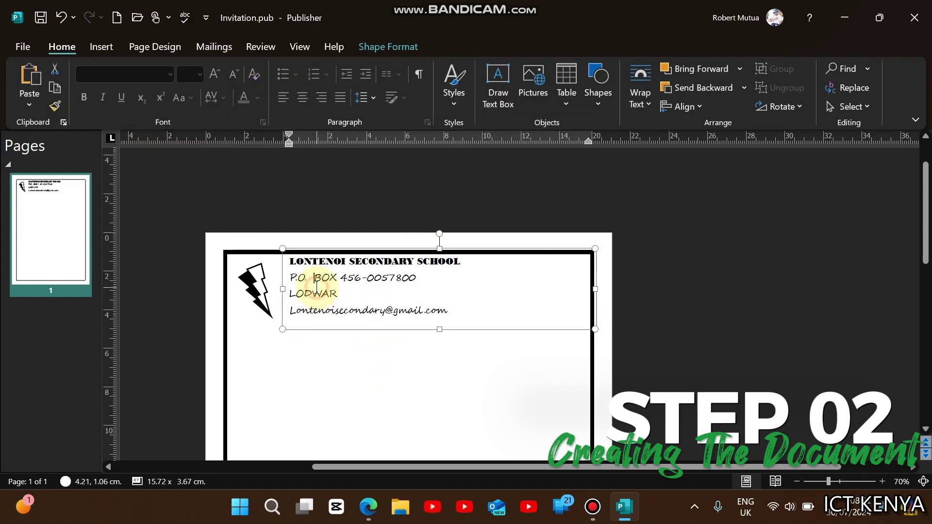
pyautogui.click(280, 253)
pyautogui.doubleClick(311, 294)
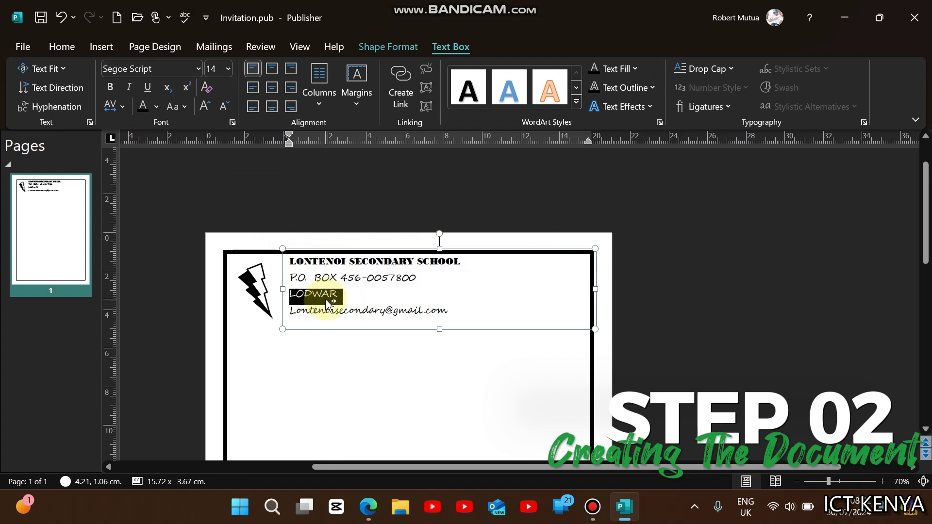
pyautogui.hotkey('ctrl', 'a')
pyautogui.click(228, 70)
pyautogui.click(224, 244)
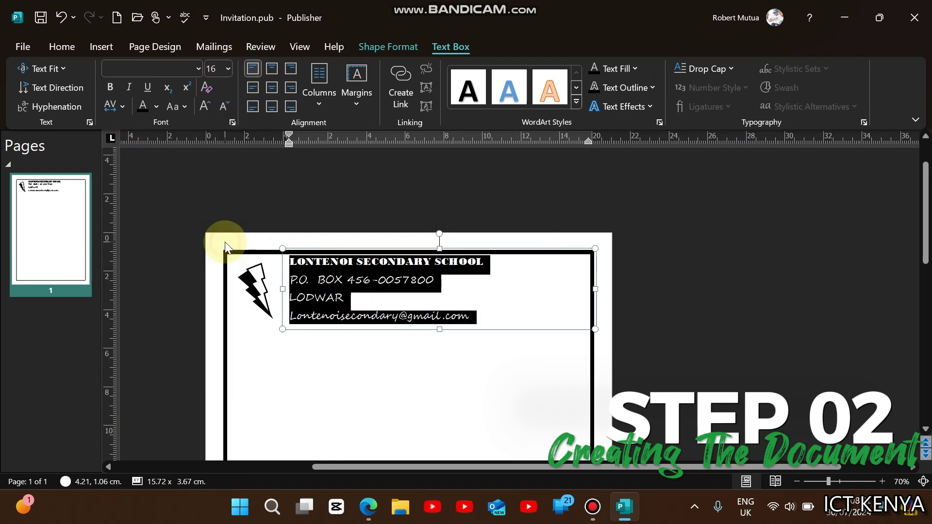
# Make the school name 18 pt and heighten the header text box.
pyautogui.click(370, 282)
pyautogui.tripleClick(381, 262)
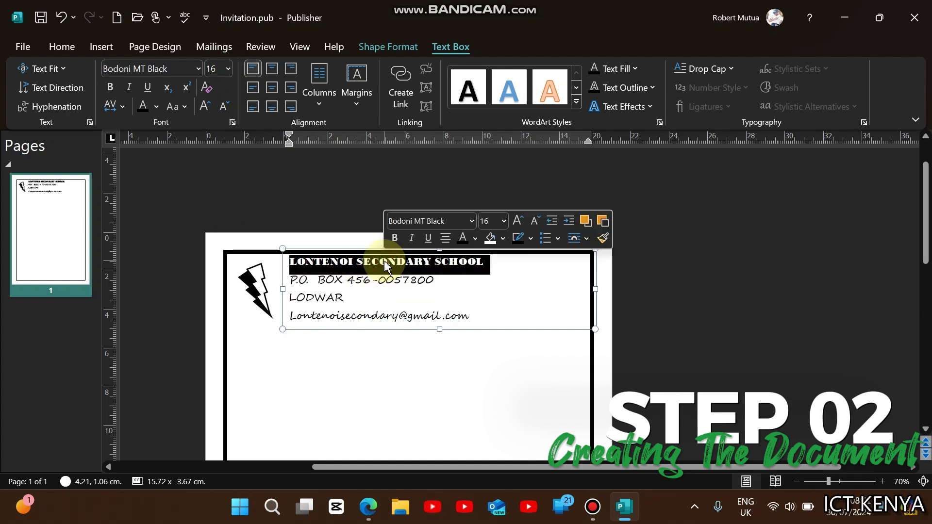
pyautogui.click(516, 224)
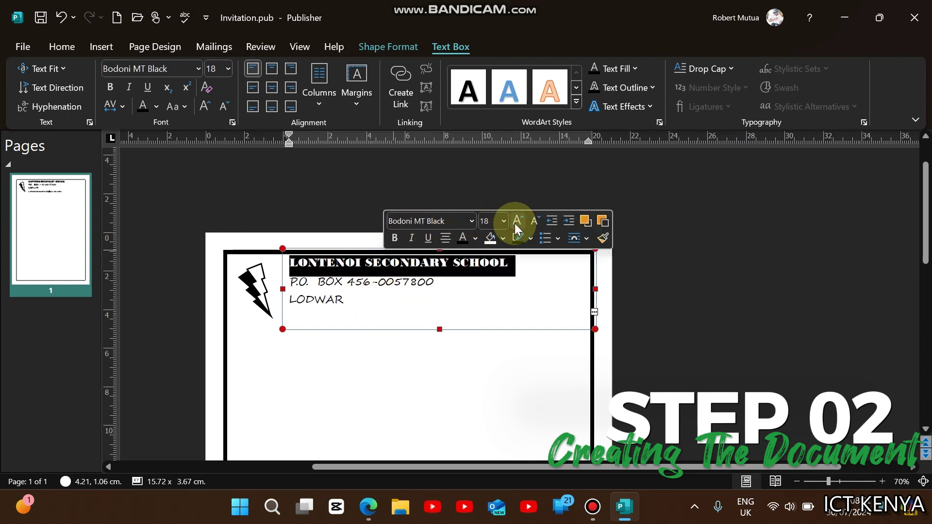
pyautogui.moveTo(440, 331); pyautogui.dragTo(437, 337)
pyautogui.click(433, 368)
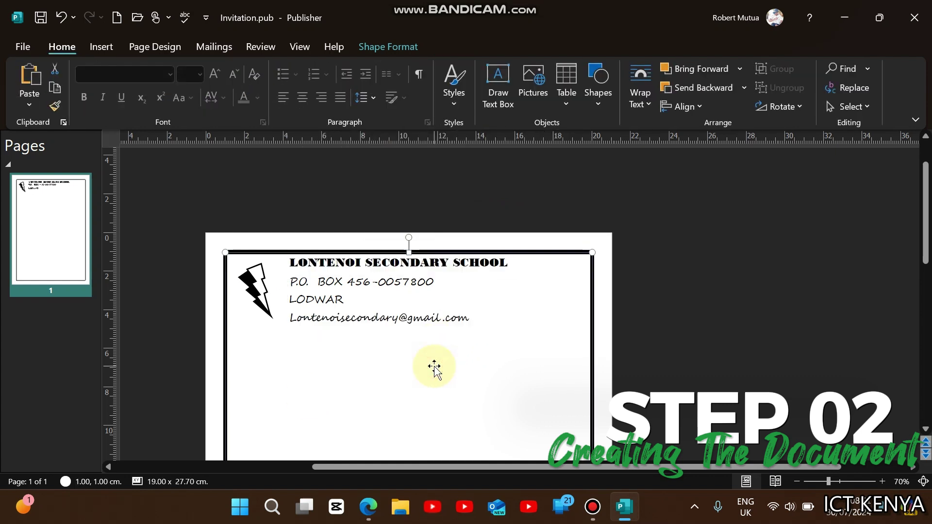
# Draw a straight line across the page beneath the school header.
pyautogui.click(99, 36)
pyautogui.click(225, 90)
pyautogui.click(251, 147)
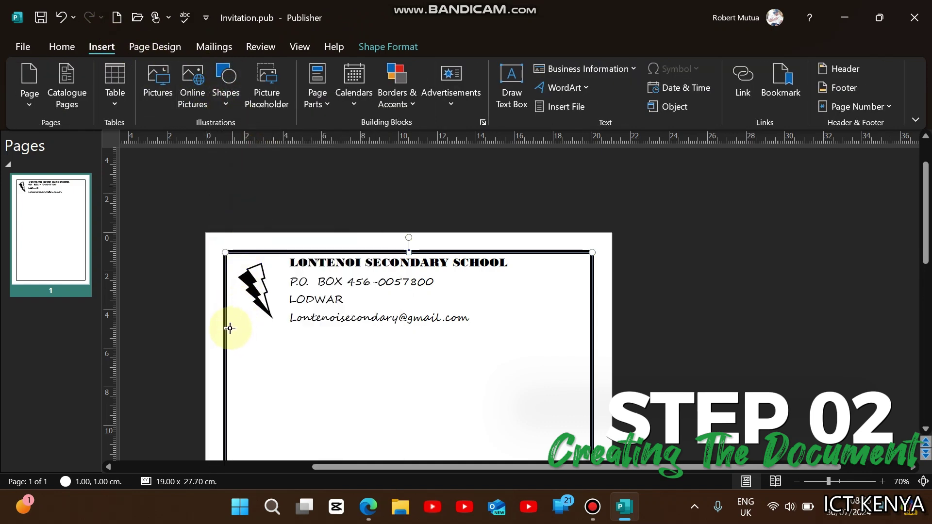
pyautogui.moveTo(227, 328); pyautogui.dragTo(590, 330)
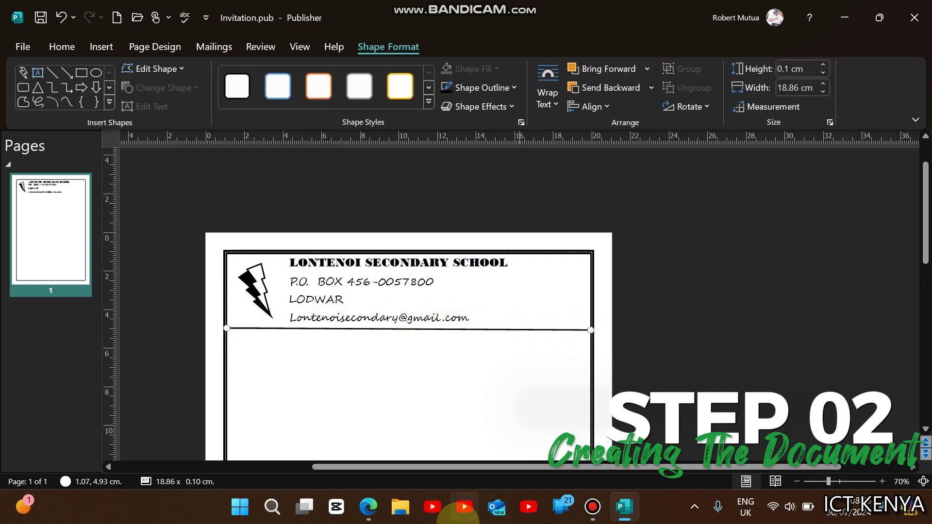
pyautogui.click(368, 507)
pyautogui.click(369, 507)
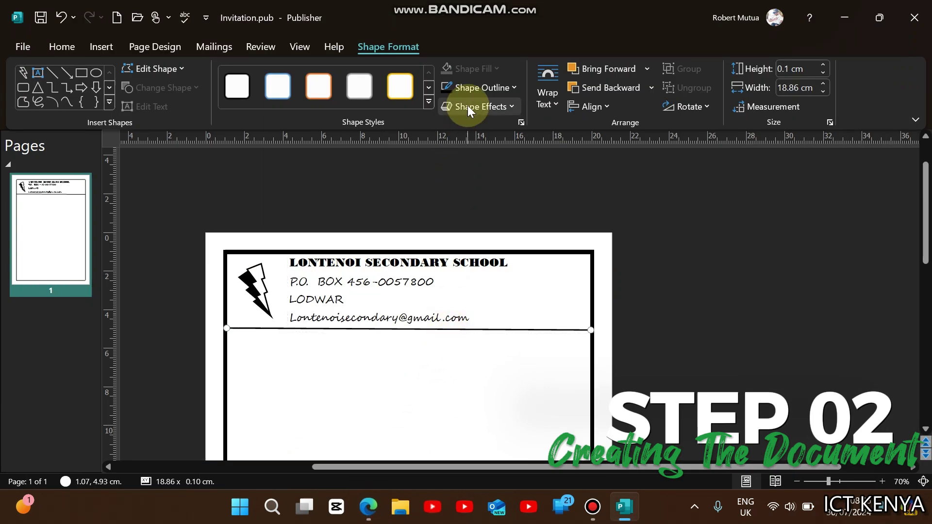
# Give the divider line a thicker weight and the Dotted: 80% pattern.
pyautogui.click(469, 89)
pyautogui.moveTo(479, 334)
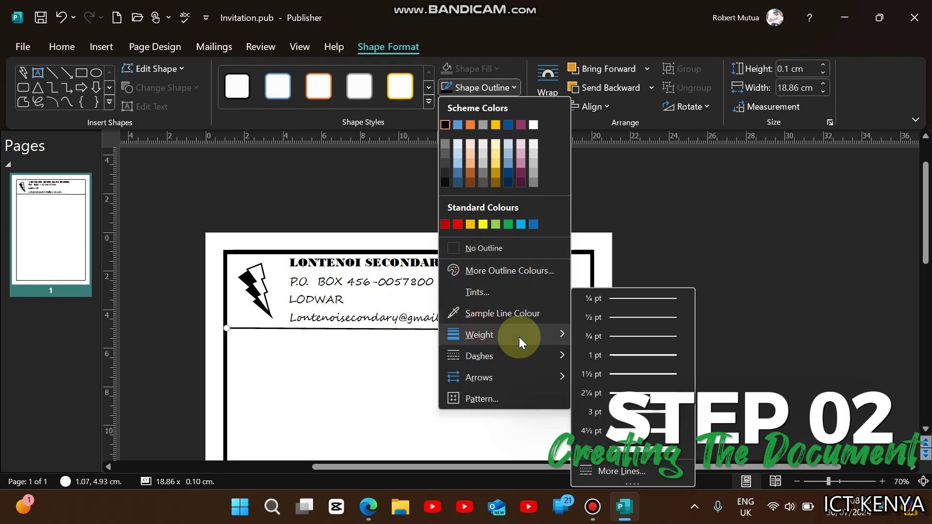
pyautogui.click(626, 450)
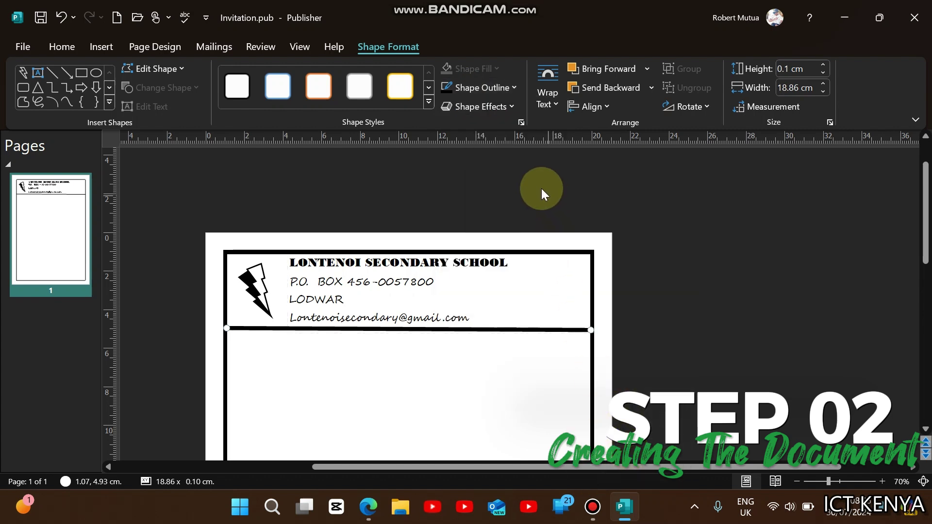
pyautogui.click(475, 89)
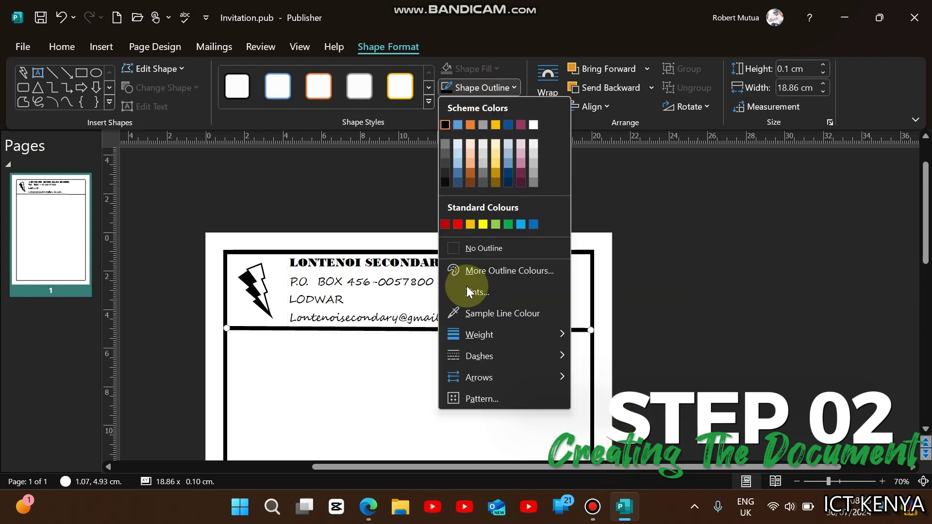
pyautogui.click(485, 395)
pyautogui.click(376, 517)
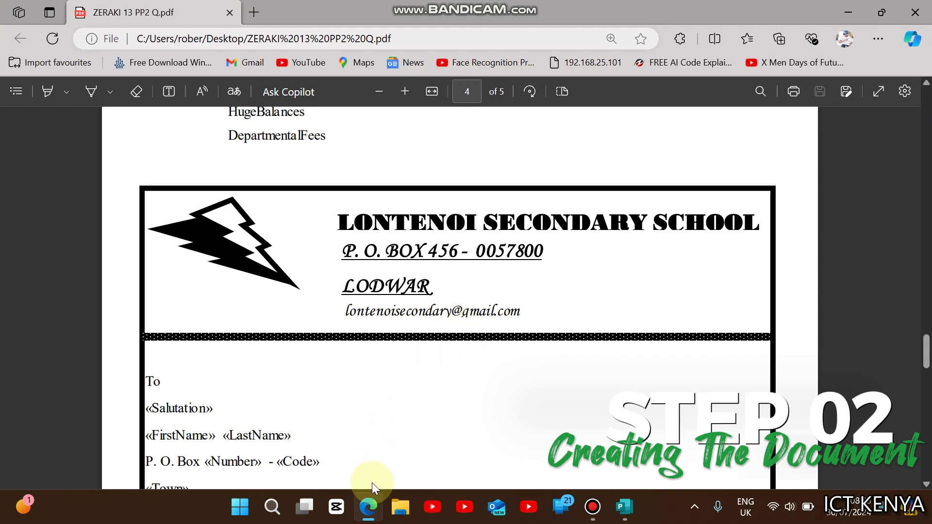
pyautogui.click(372, 511)
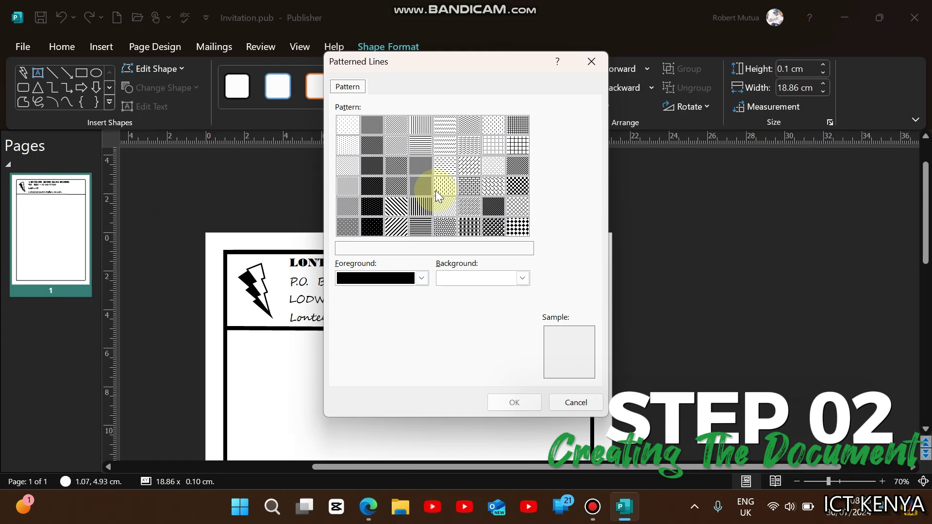
pyautogui.click(374, 212)
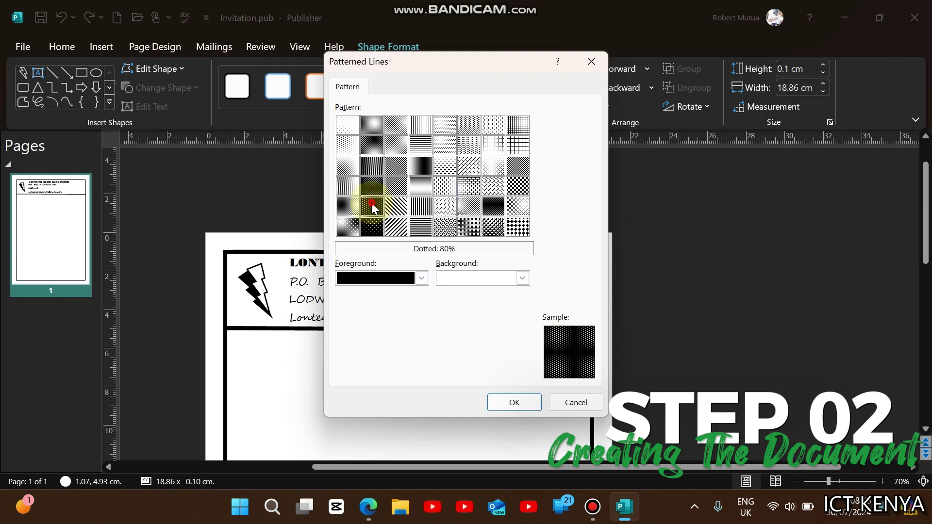
pyautogui.click(527, 401)
pyautogui.click(262, 374)
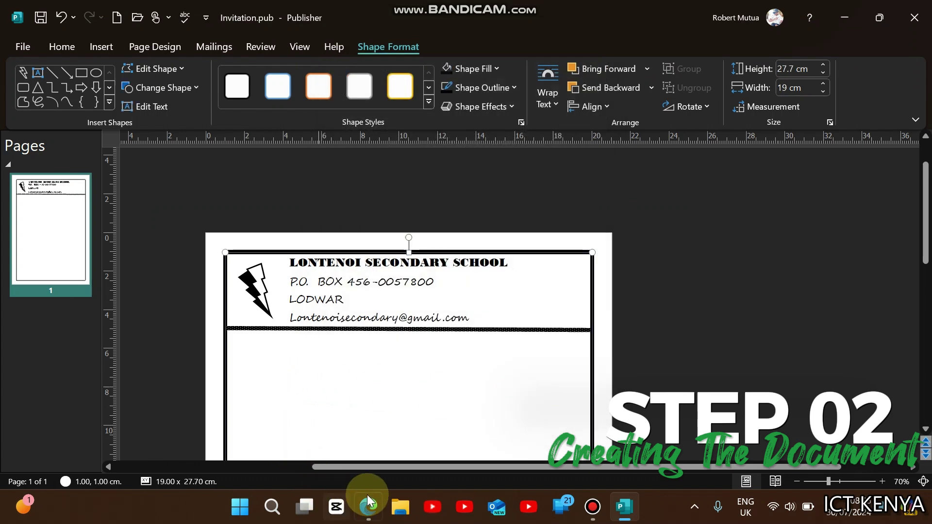
pyautogui.click(622, 506)
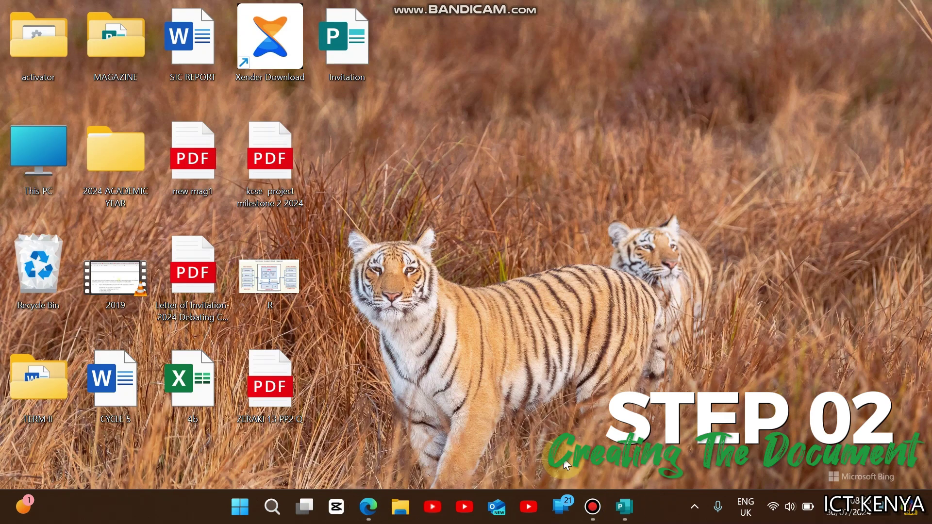
pyautogui.click(369, 506)
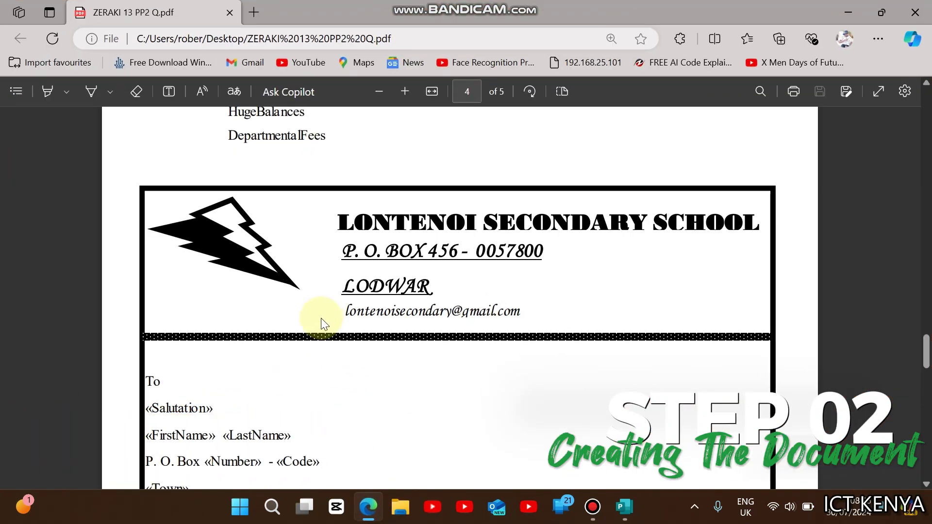
pyautogui.scroll(-2, 321, 318)
pyautogui.scroll(-3, 321, 318)
pyautogui.scroll(-3, 322, 319)
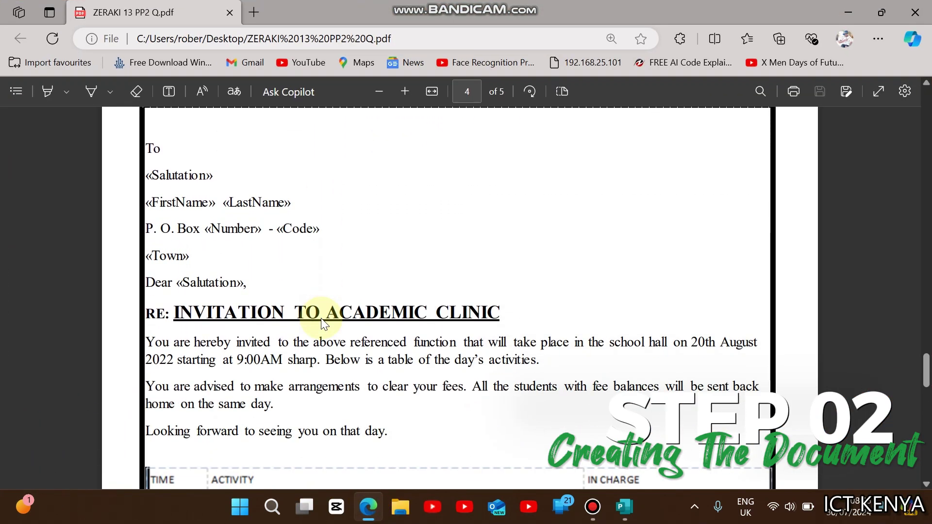
pyautogui.scroll(-1, 321, 319)
pyautogui.scroll(2, 322, 318)
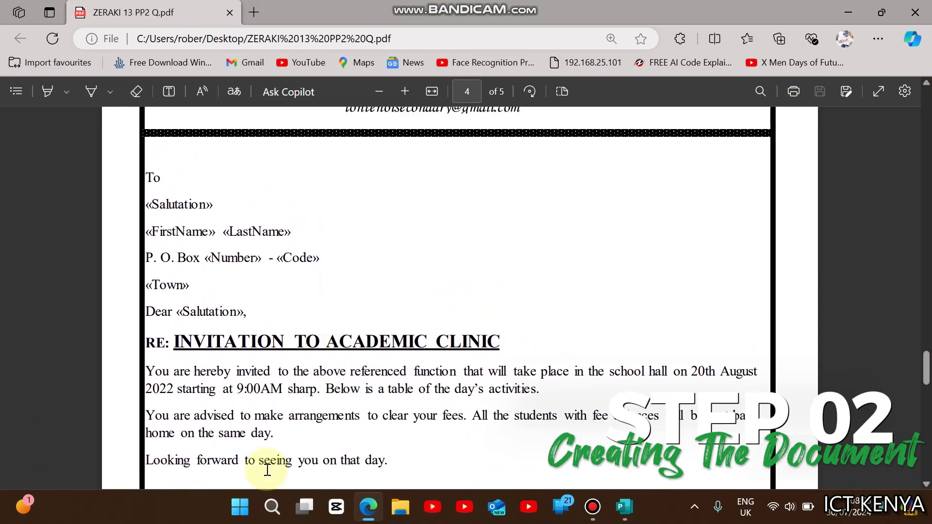
pyautogui.click(369, 506)
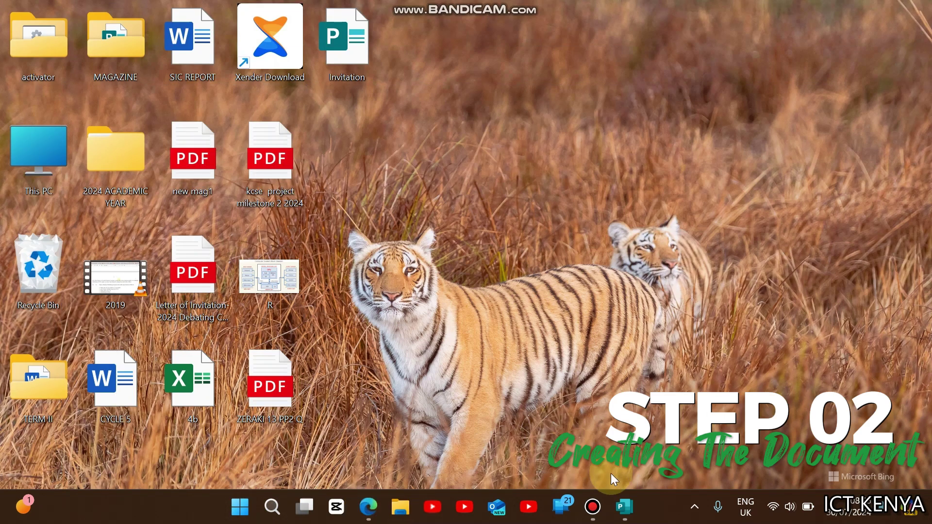
pyautogui.click(624, 505)
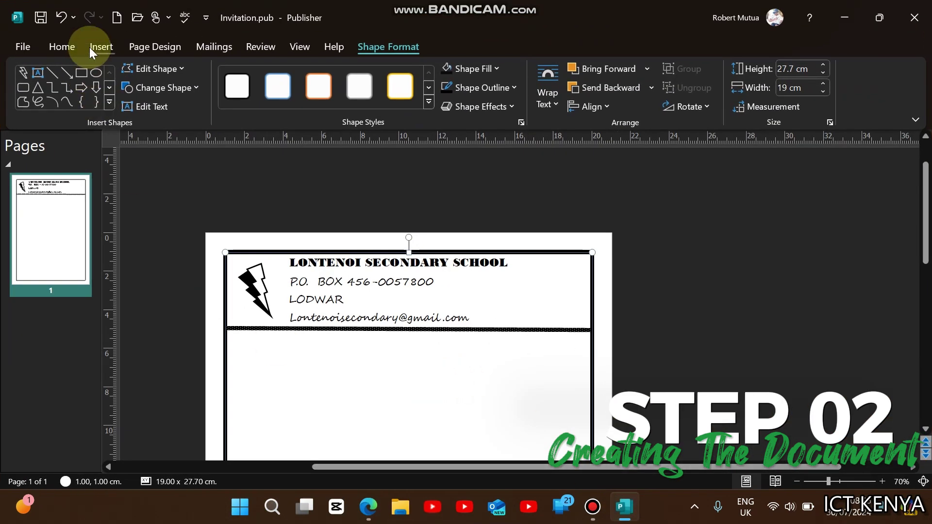
# Draw a wide text box under the line, with the publication snapped beside the reference PDF.
pyautogui.click(95, 51)
pyautogui.click(510, 80)
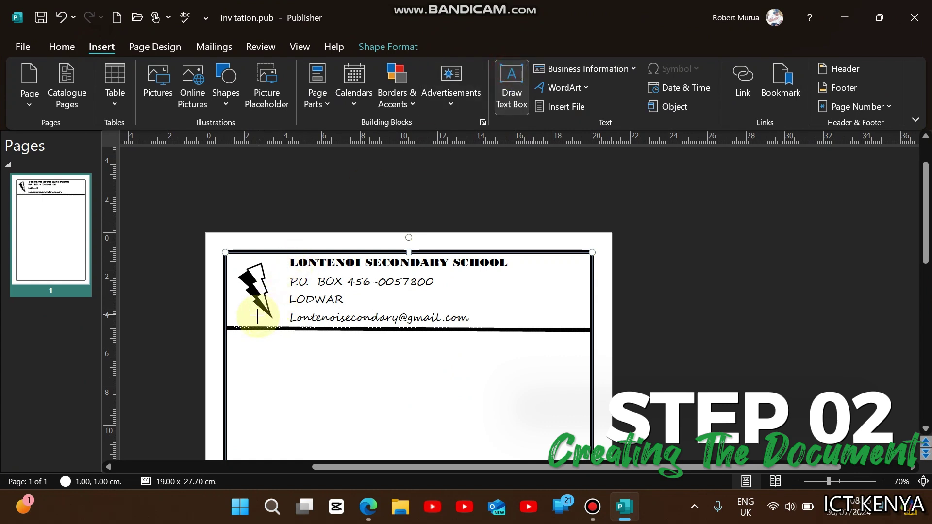
pyautogui.moveTo(228, 329); pyautogui.dragTo(594, 350)
pyautogui.moveTo(926, 265); pyautogui.dragTo(922, 208)
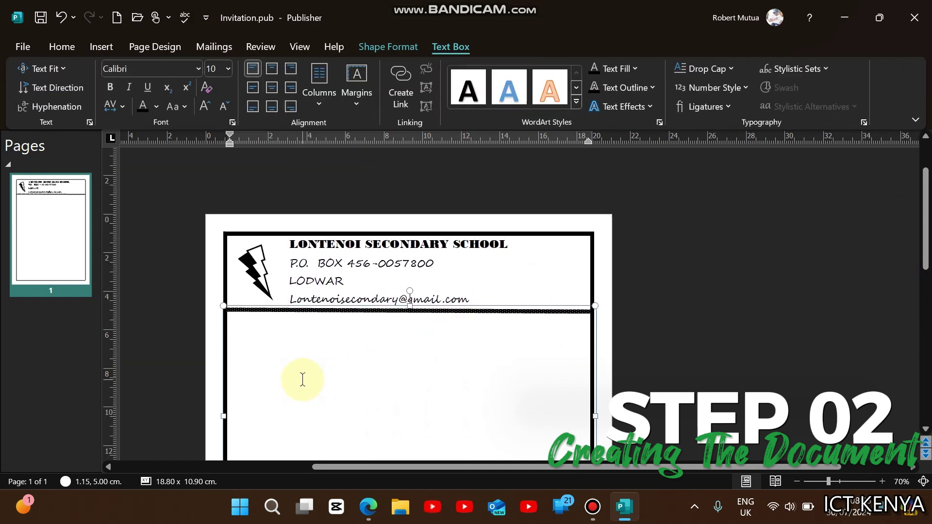
pyautogui.press('super+Left')
pyautogui.click(712, 264)
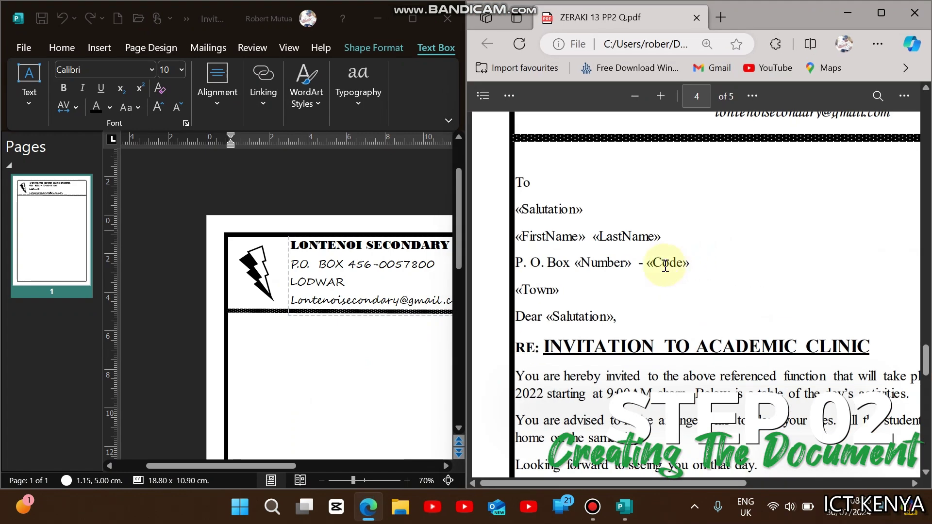
# Type 'To' in the text box and move it below the letterhead.
pyautogui.click(284, 337)
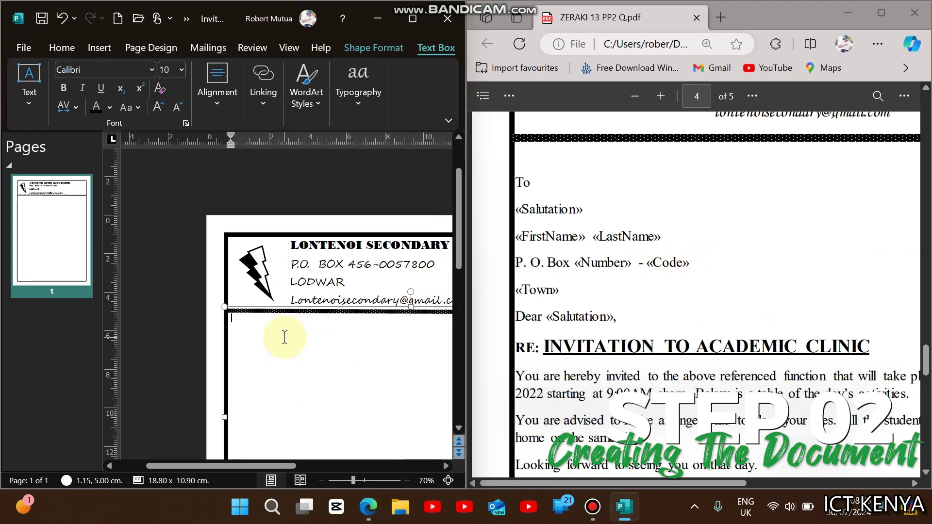
pyautogui.write('To')
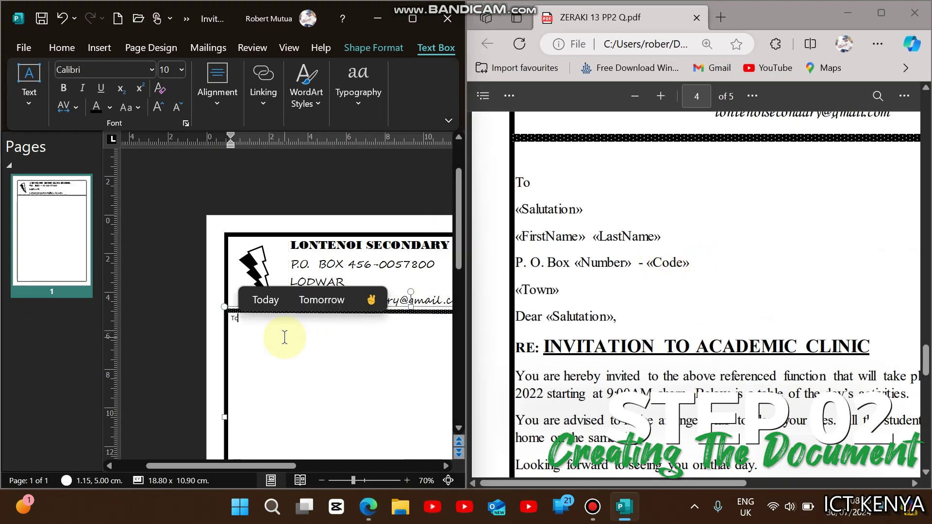
pyautogui.press('BackSpace')
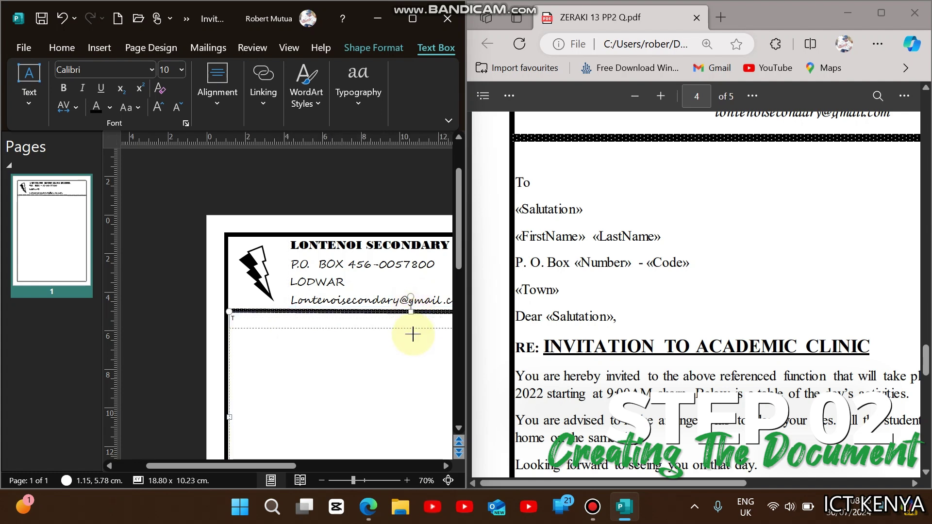
pyautogui.moveTo(412, 310); pyautogui.dragTo(412, 351)
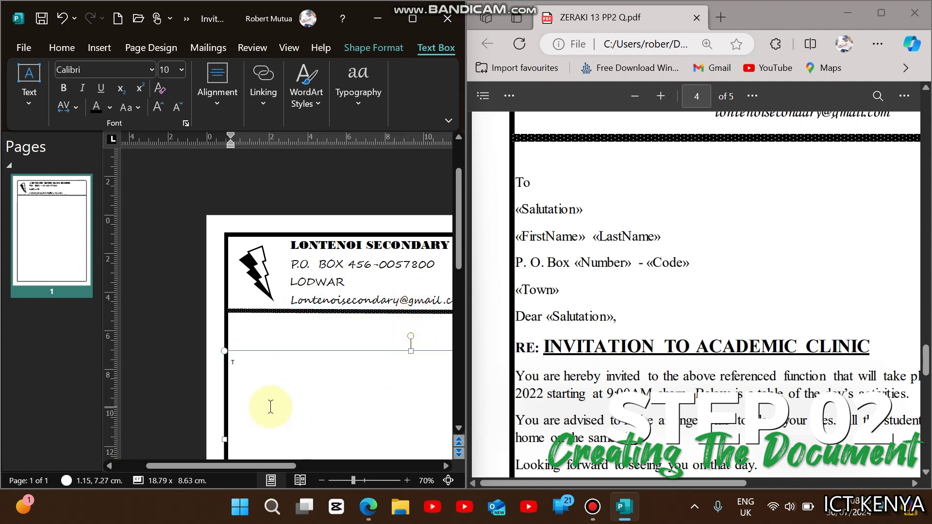
pyautogui.write('To')
# Add the <<Salutation>> and <<FirstName>> merge-field lines beneath To.
pyautogui.click(267, 370)
pyautogui.press('Return')
pyautogui.write('<S')
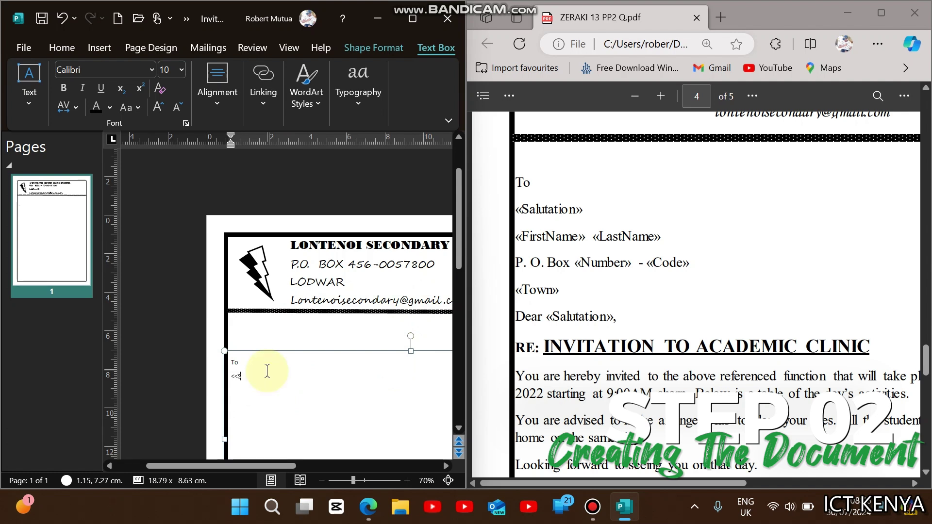
pyautogui.write('alutation')
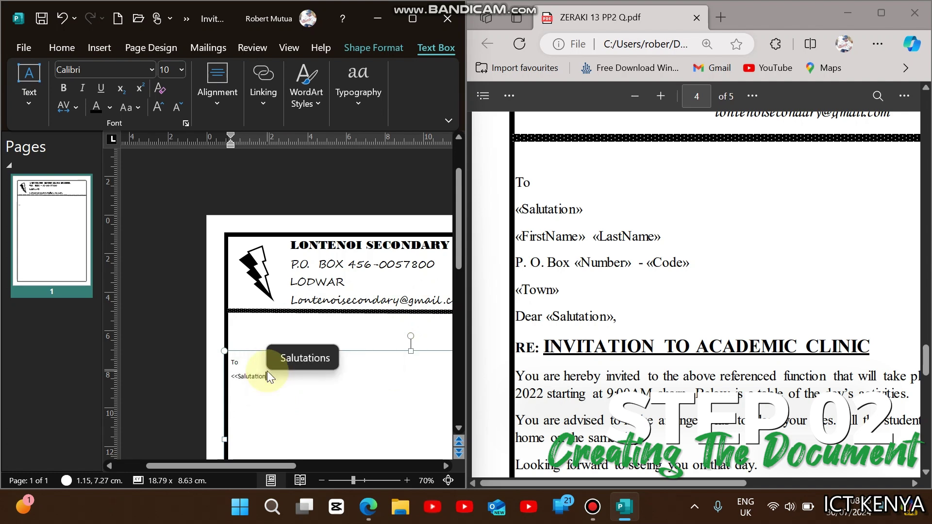
pyautogui.write('>>')
pyautogui.press('Return')
pyautogui.write('<<Fis')
pyautogui.press('BackSpace')
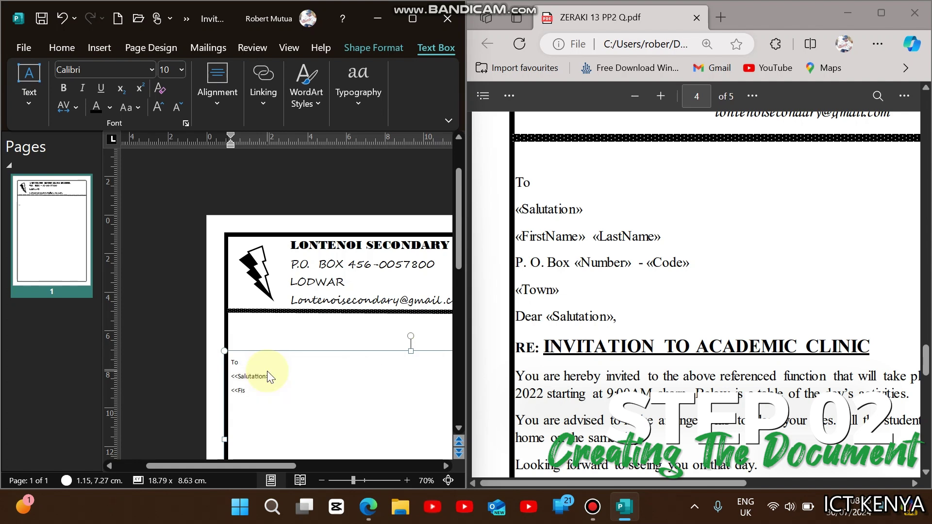
pyautogui.write('st')
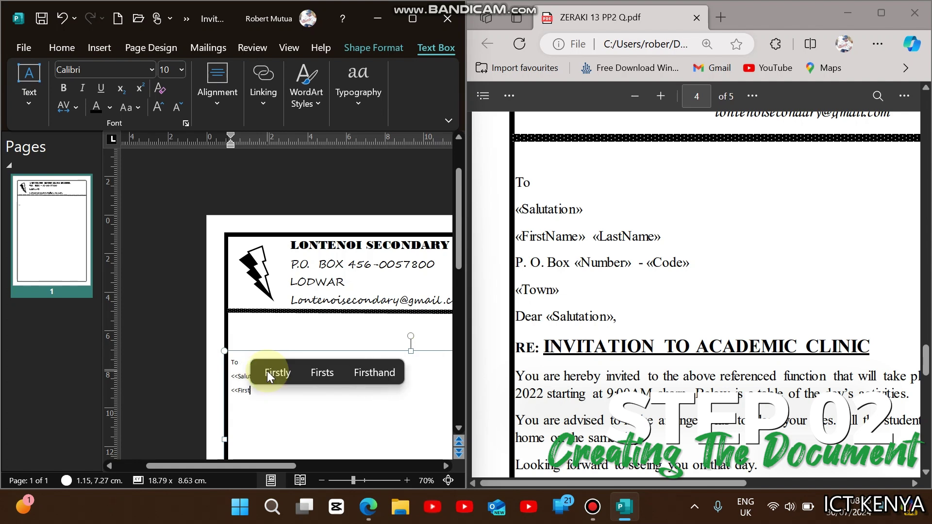
pyautogui.write('ame>> <<LastName>>')
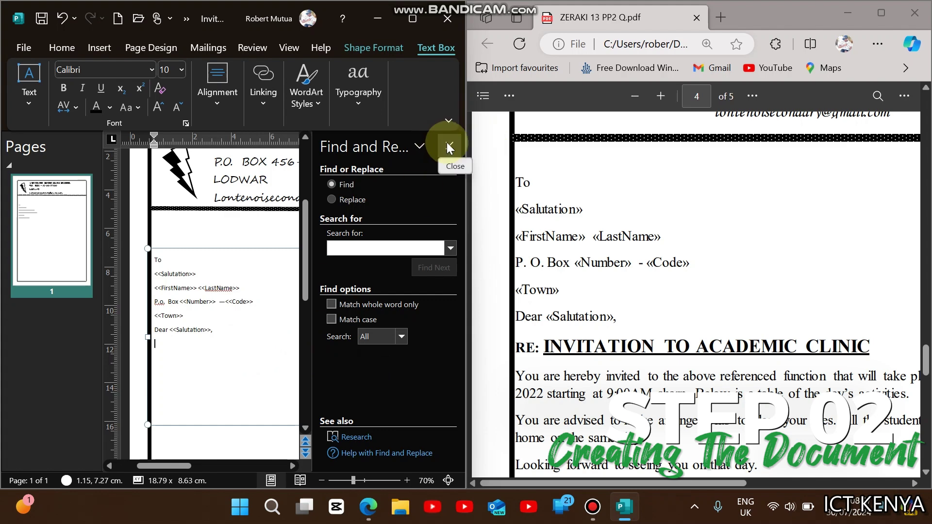
# Close Find and Replace and check the RE heading in the reference PDF.
pyautogui.click(450, 146)
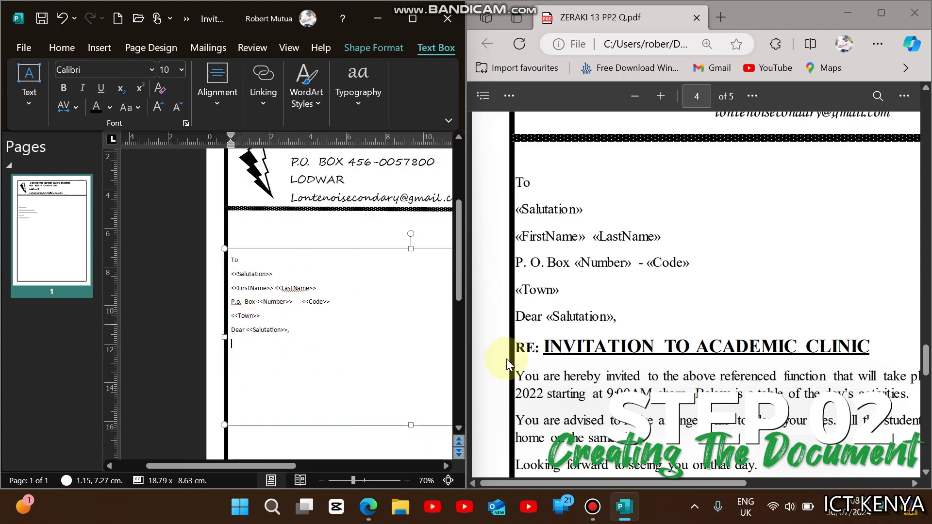
pyautogui.click(520, 348)
pyautogui.moveTo(519, 348); pyautogui.dragTo(611, 347)
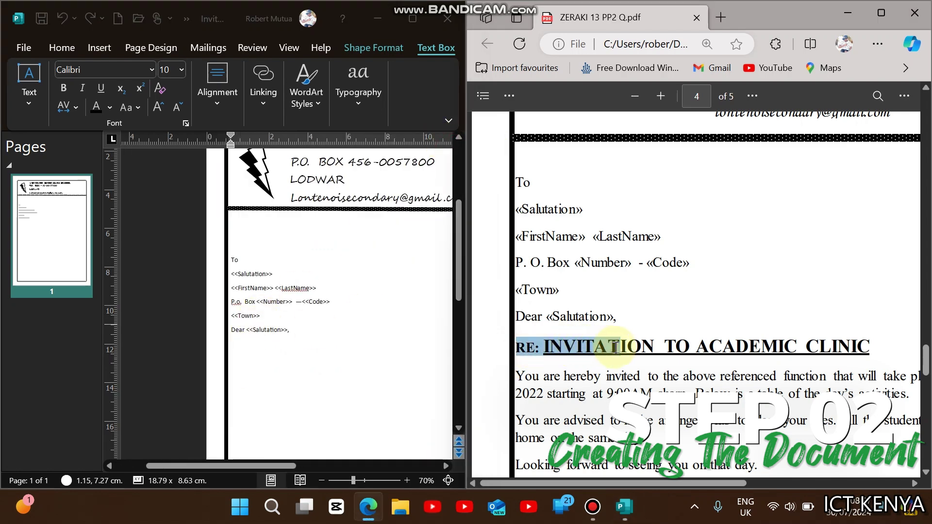
pyautogui.click(257, 357)
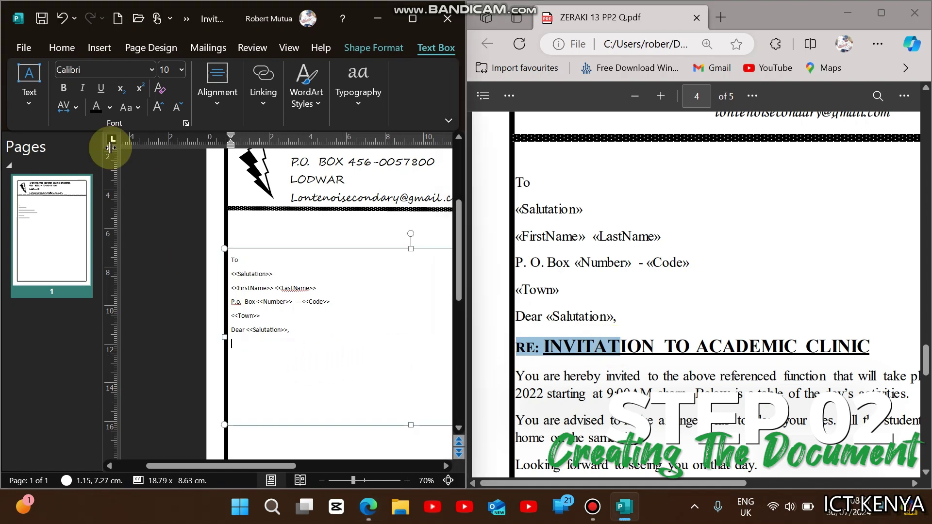
# Type the bold, underlined heading RE: INVITATION TO ACADEMIC CLINIC.
pyautogui.click(61, 92)
pyautogui.write('RE:')
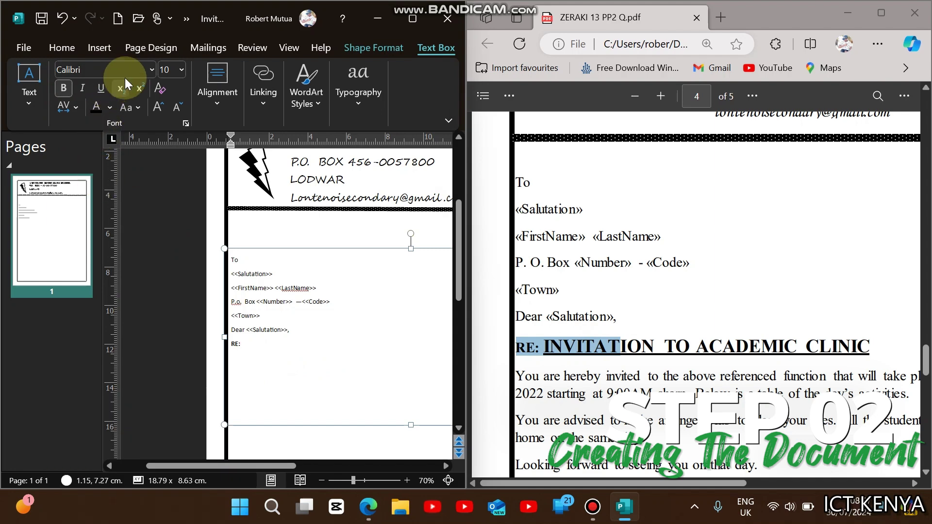
pyautogui.click(102, 93)
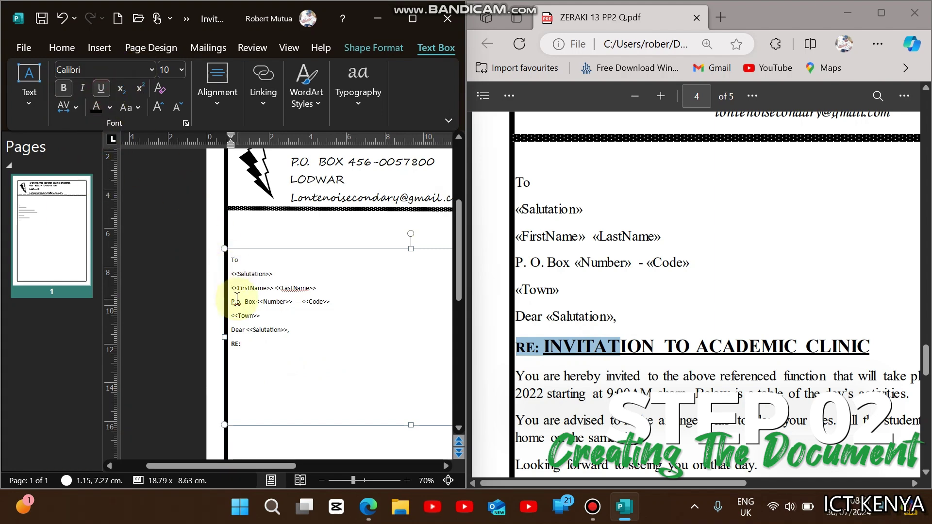
pyautogui.write('INVITATIONTO')
pyautogui.write(' TOAADE')
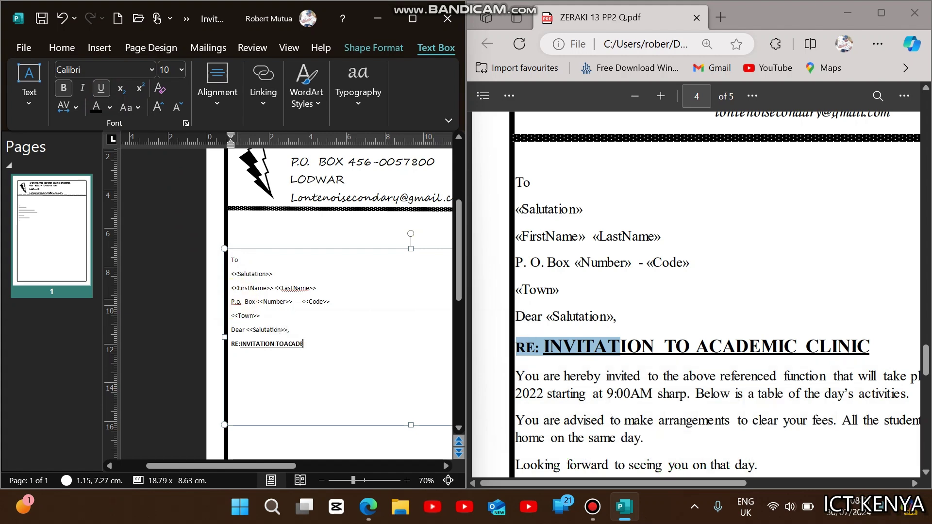
pyautogui.write('CLINIC')
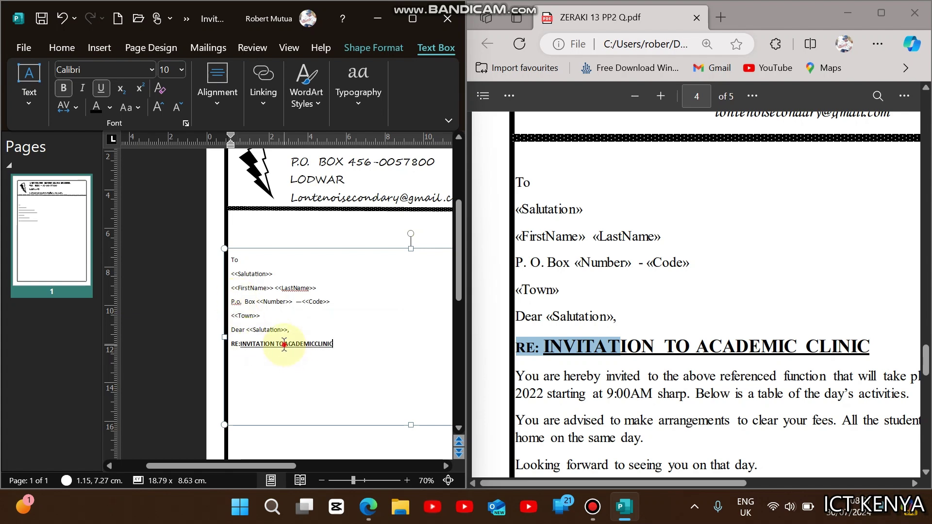
pyautogui.click(284, 344)
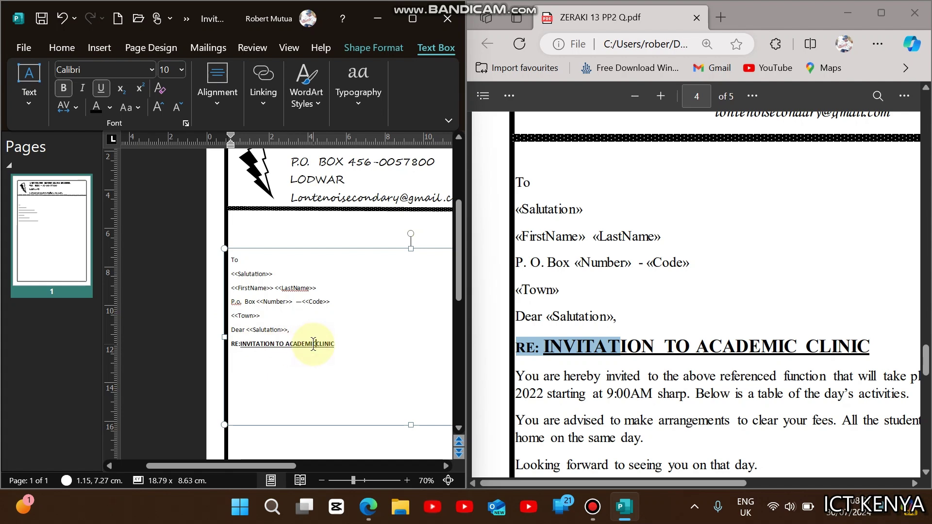
pyautogui.click(313, 343)
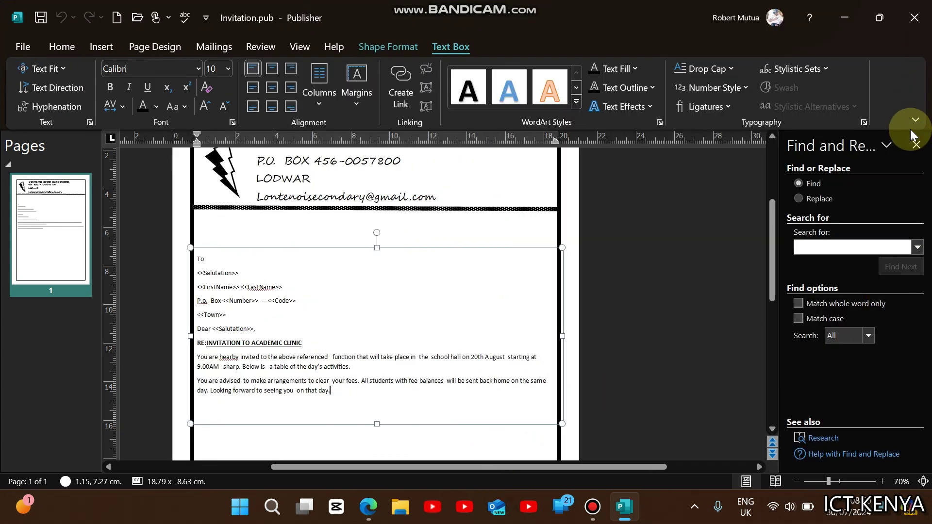
# Set all the letter text to 14 pt.
pyautogui.click(912, 142)
pyautogui.click(449, 397)
pyautogui.moveTo(412, 391)
pyautogui.mouseDown()
pyautogui.moveTo(286, 316)
pyautogui.moveTo(263, 276)
pyautogui.mouseUp()
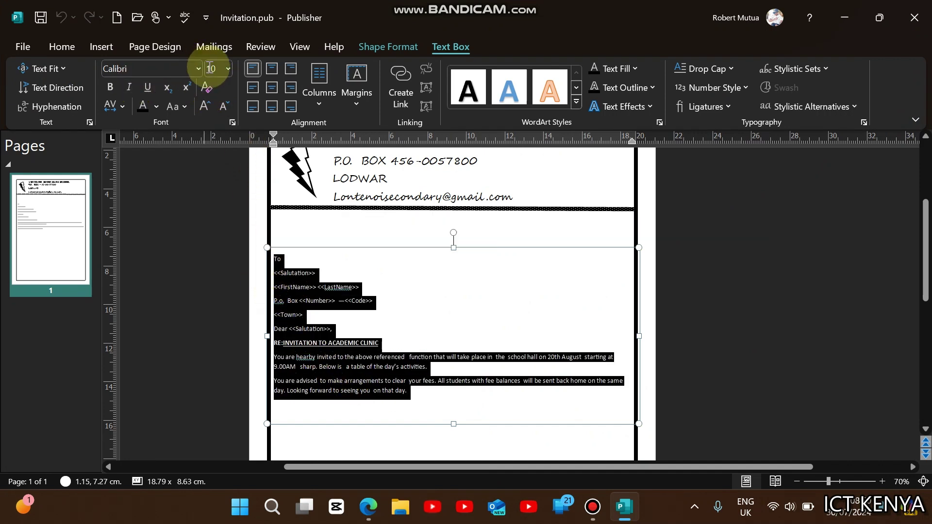
pyautogui.click(228, 69)
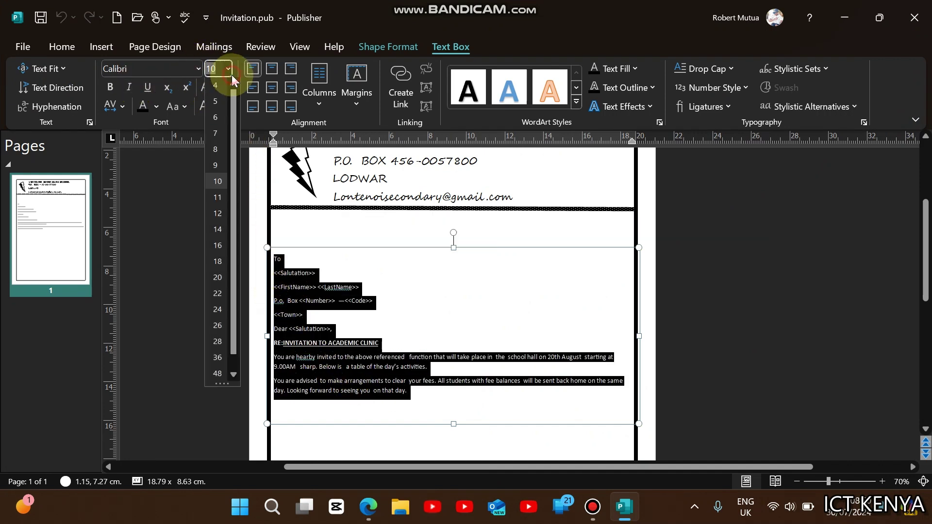
pyautogui.click(217, 231)
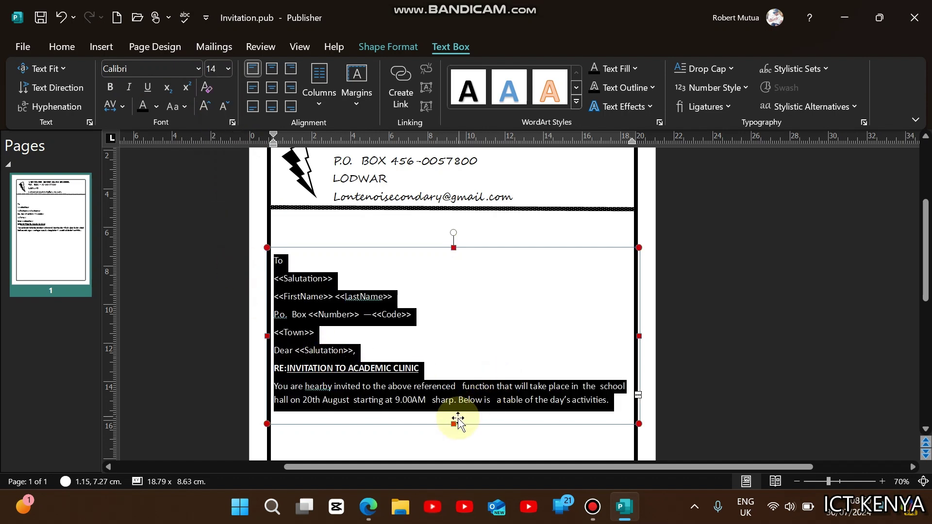
# Resize the letter text box so the last line shows, then review the reference PDF.
pyautogui.moveTo(457, 423); pyautogui.dragTo(453, 442)
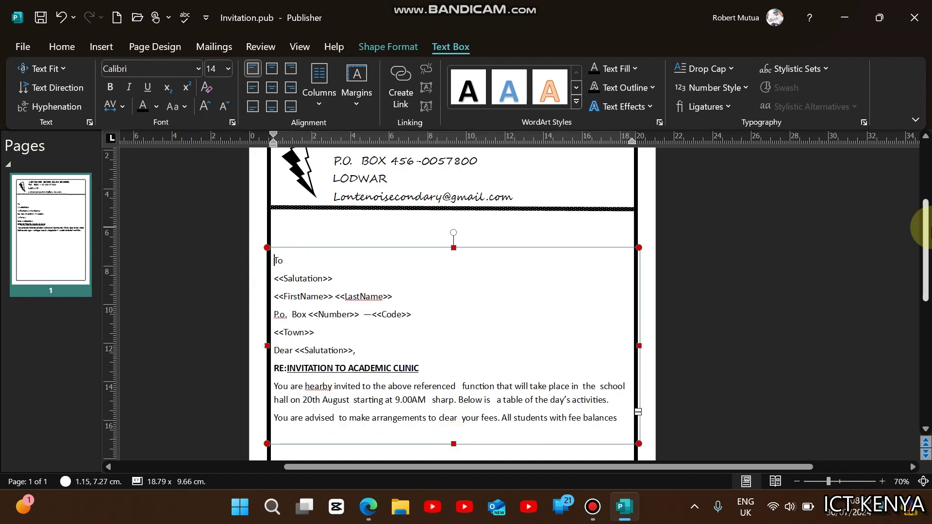
pyautogui.scroll(-2, 922, 228)
pyautogui.scroll(-2, 922, 228)
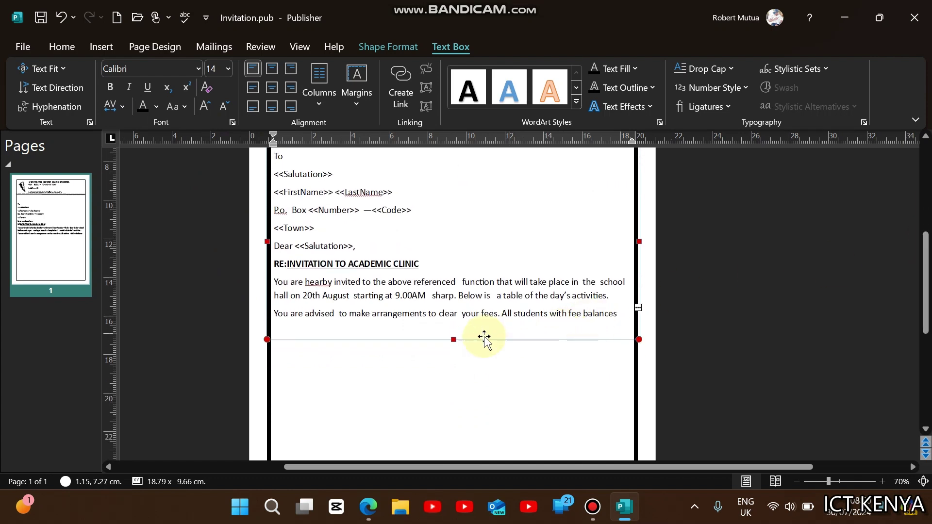
pyautogui.moveTo(453, 339); pyautogui.dragTo(454, 370)
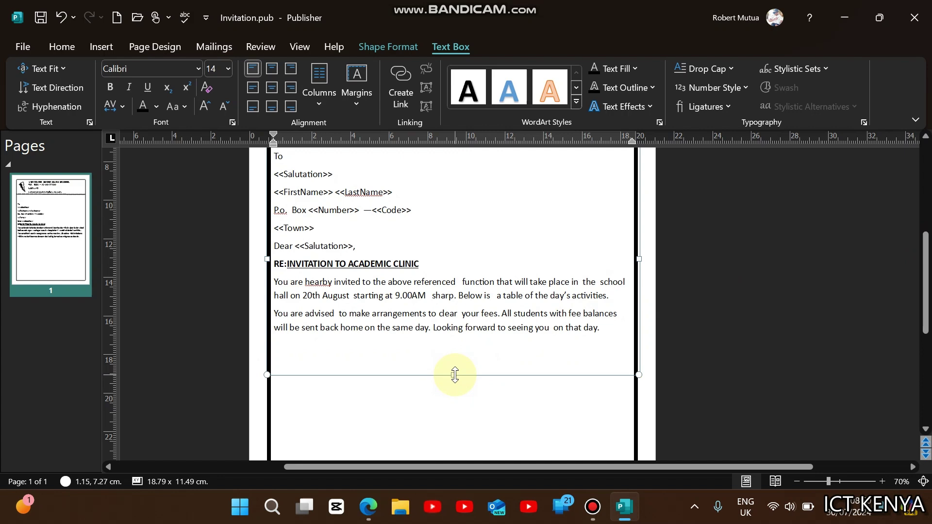
pyautogui.moveTo(454, 375); pyautogui.dragTo(453, 362)
pyautogui.click(366, 508)
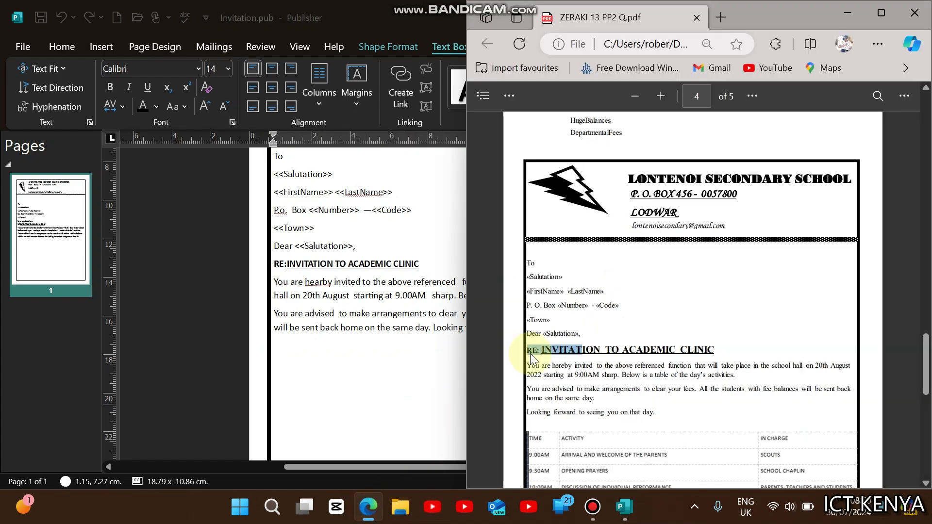
pyautogui.scroll(-1, 668, 321)
pyautogui.scroll(-2, 667, 321)
pyautogui.scroll(-1, 668, 321)
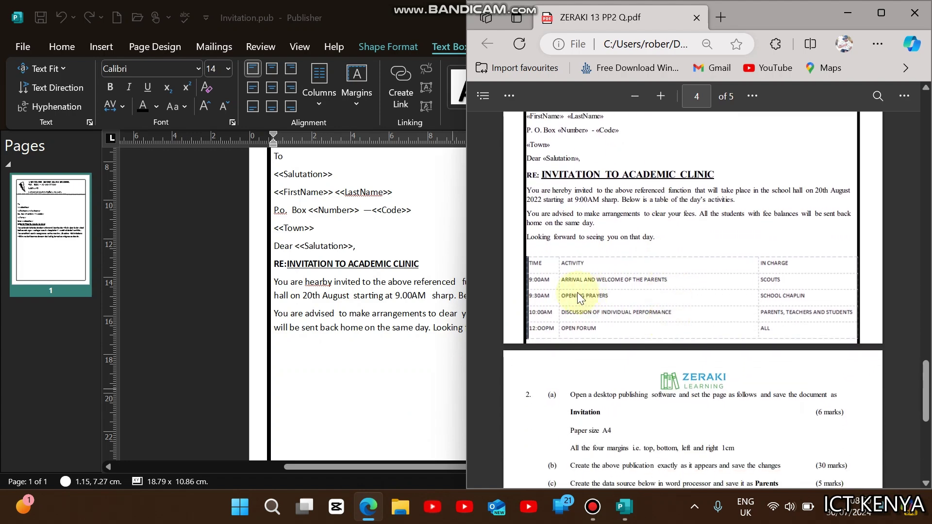
# Insert a three-column, one-row table below the letter paragraphs.
pyautogui.click(368, 358)
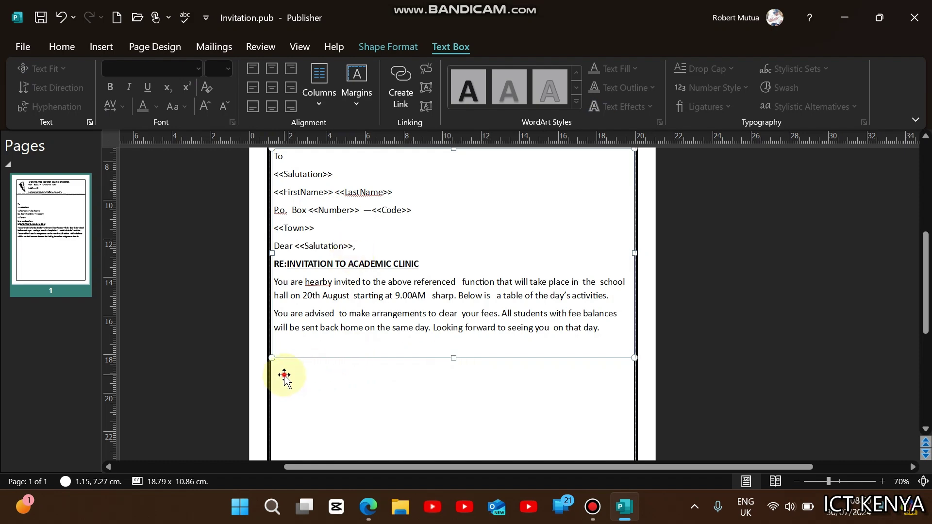
pyautogui.click(282, 377)
pyautogui.click(102, 48)
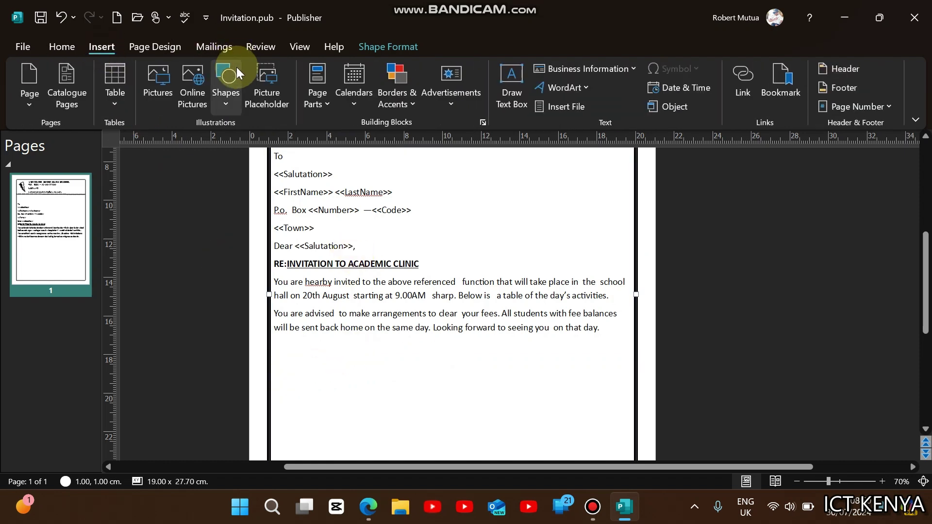
pyautogui.click(125, 94)
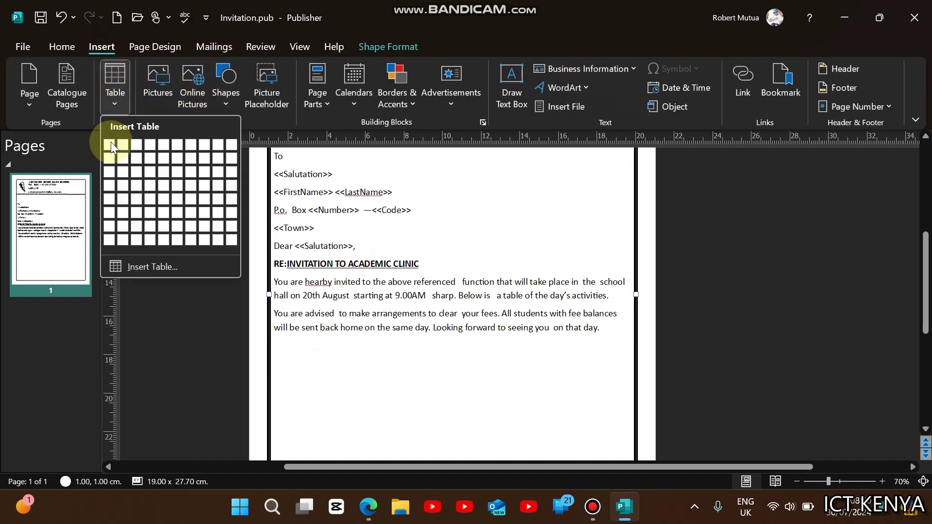
pyautogui.click(136, 144)
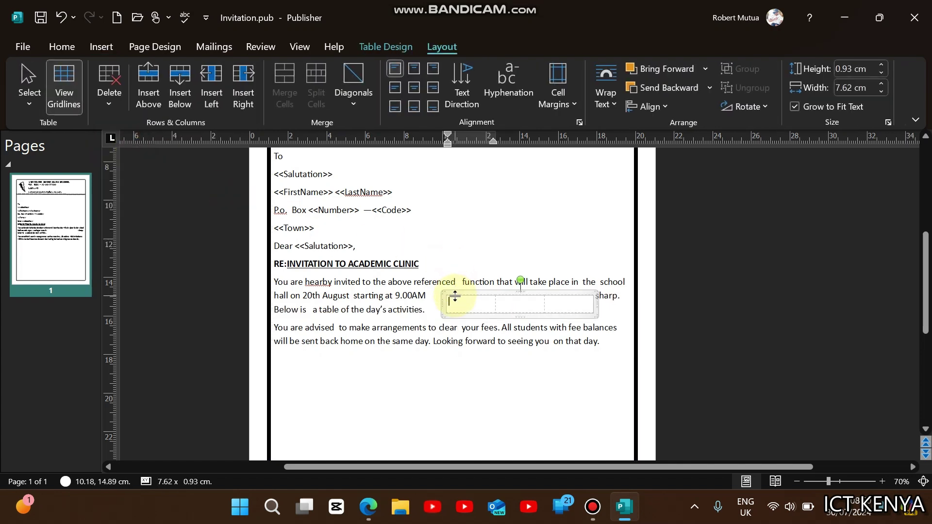
pyautogui.moveTo(456, 297); pyautogui.dragTo(281, 370)
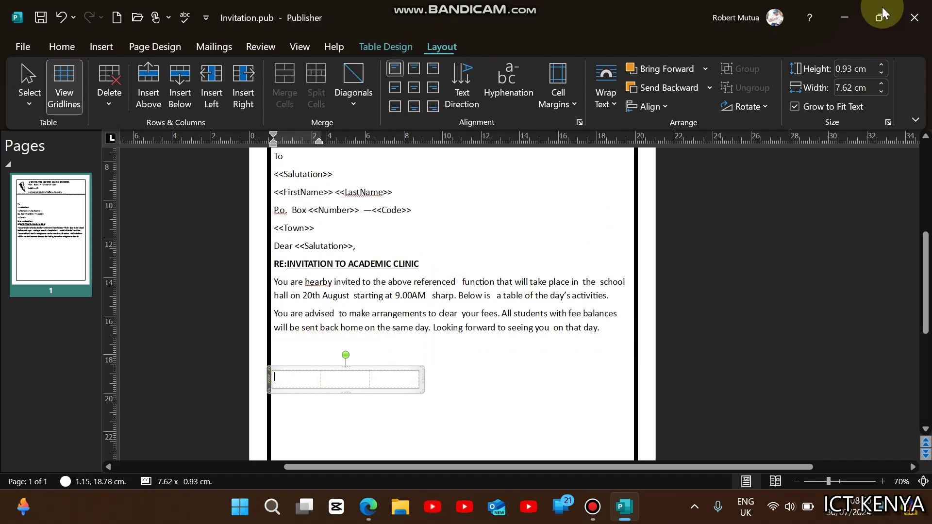
# Widen the table to 18.7 cm, the full text width.
pyautogui.click(880, 83)
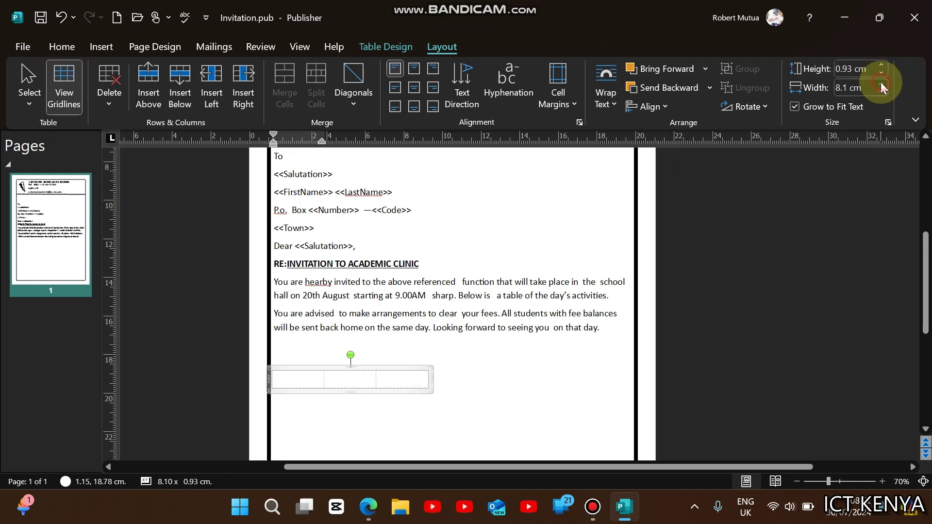
pyautogui.click(880, 83)
pyautogui.click(880, 82)
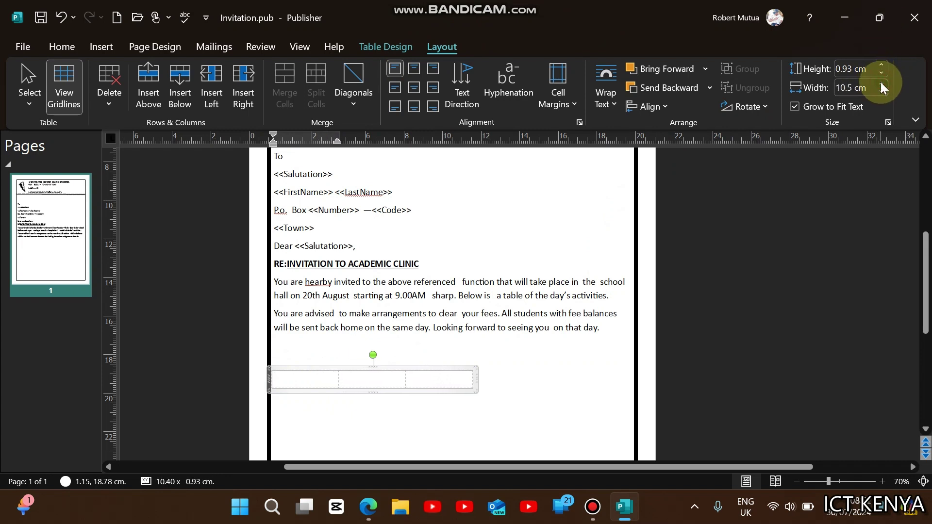
pyautogui.click(881, 83)
pyautogui.moveTo(880, 82); pyautogui.dragTo(881, 82)
pyautogui.write('18.7')
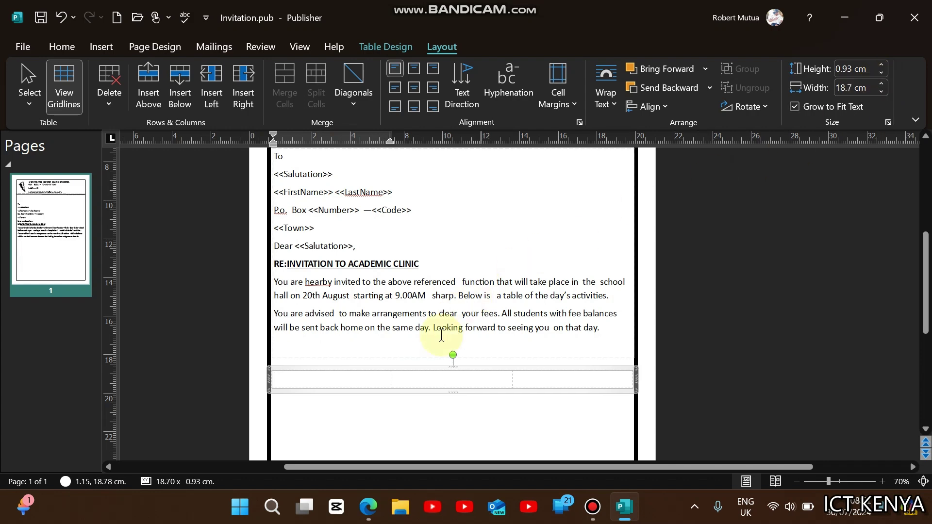
pyautogui.click(331, 384)
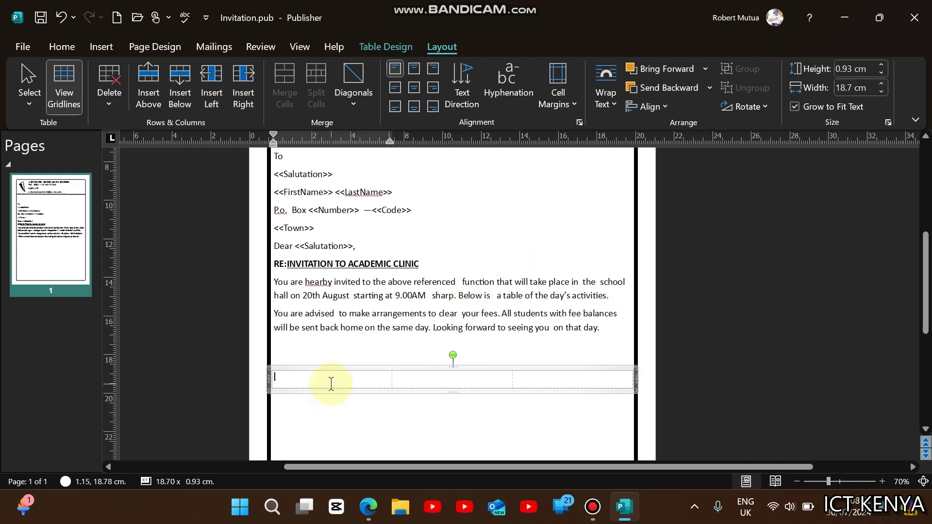
# Type the capitalised table headings TIME, ACTIVITY and IN CHARGE.
pyautogui.press('super+Left')
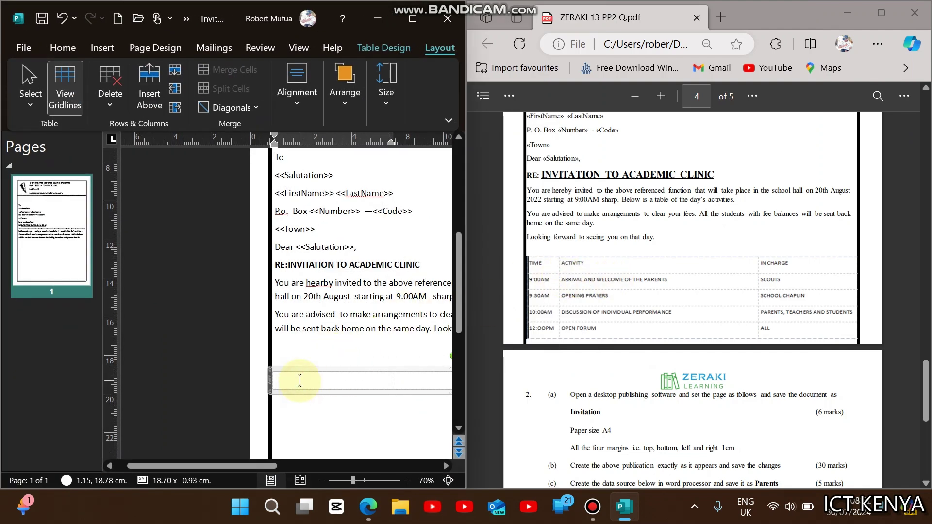
pyautogui.press('capslock')
pyautogui.write('TIME')
pyautogui.press('Tab')
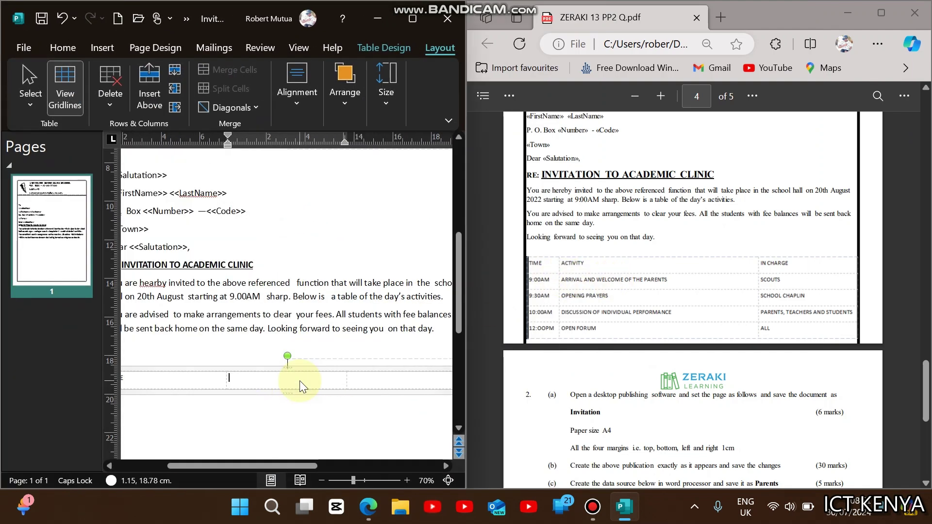
pyautogui.write('ACTIVITY')
pyautogui.press('Tab')
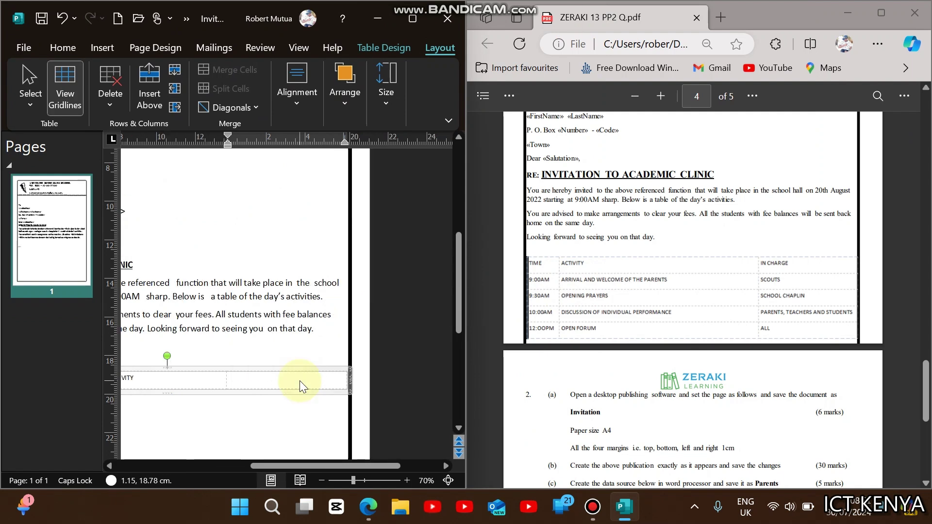
pyautogui.write('IN CHAR')
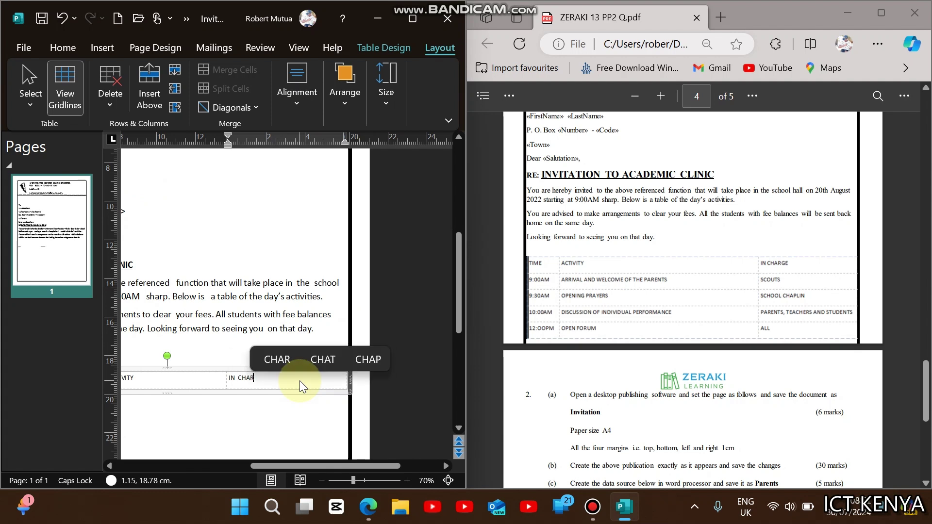
pyautogui.write('GE')
pyautogui.press('Tab')
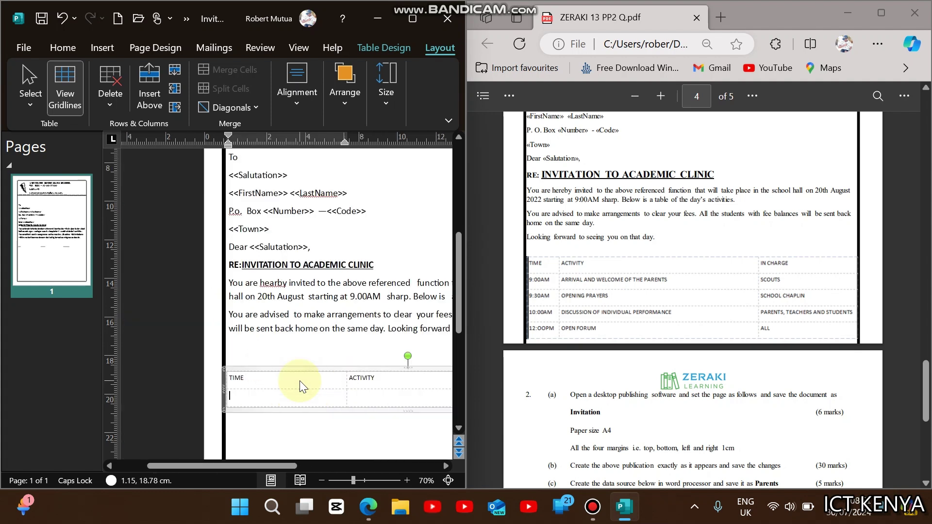
# Fill the first row with 9:00AM and ARRIVAL AND WELCOME OF THE PARENTS.
pyautogui.write('9')
pyautogui.write(':00AM')
pyautogui.press('Tab')
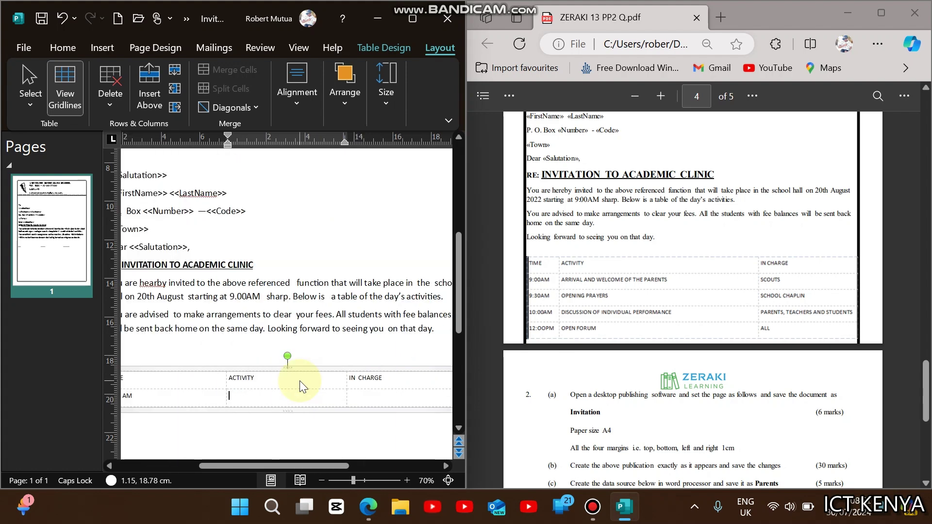
pyautogui.write('ARRIVAL')
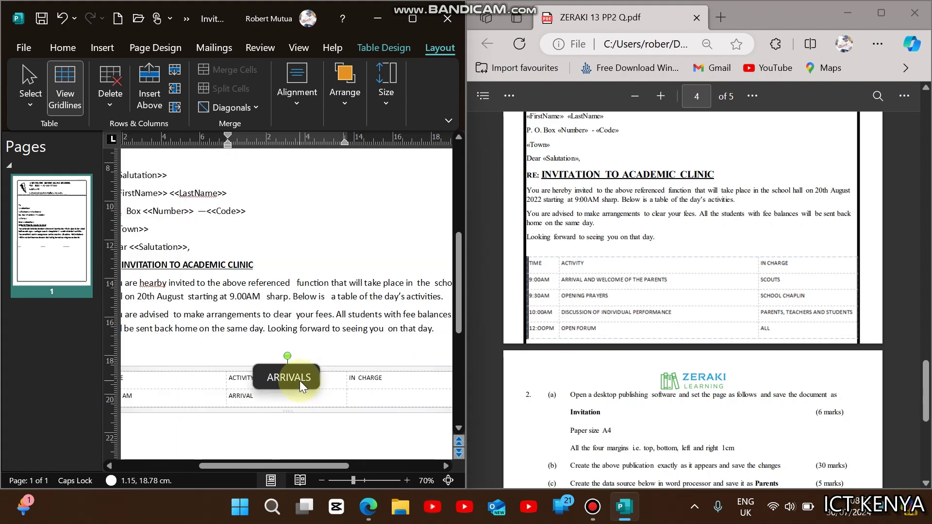
pyautogui.write(' AND WELCOME OF THE PARE')
pyautogui.click(301, 386)
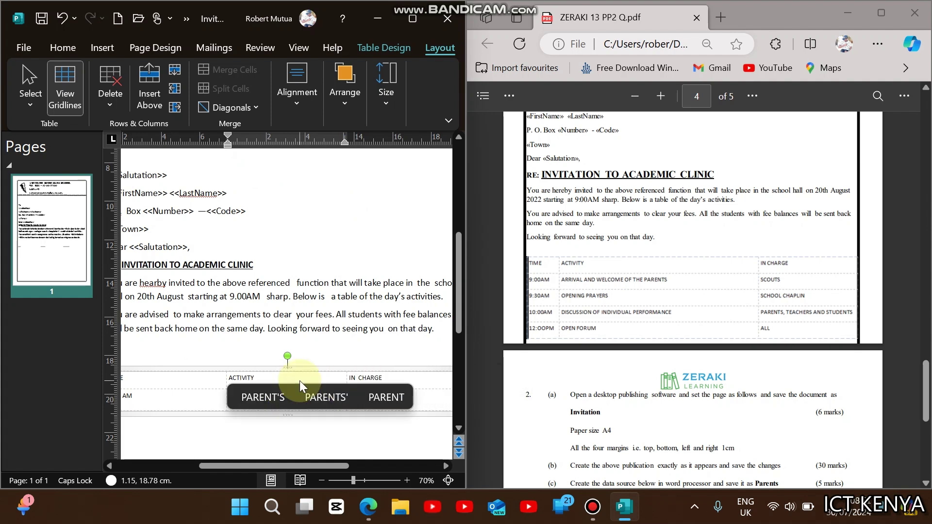
pyautogui.click(325, 359)
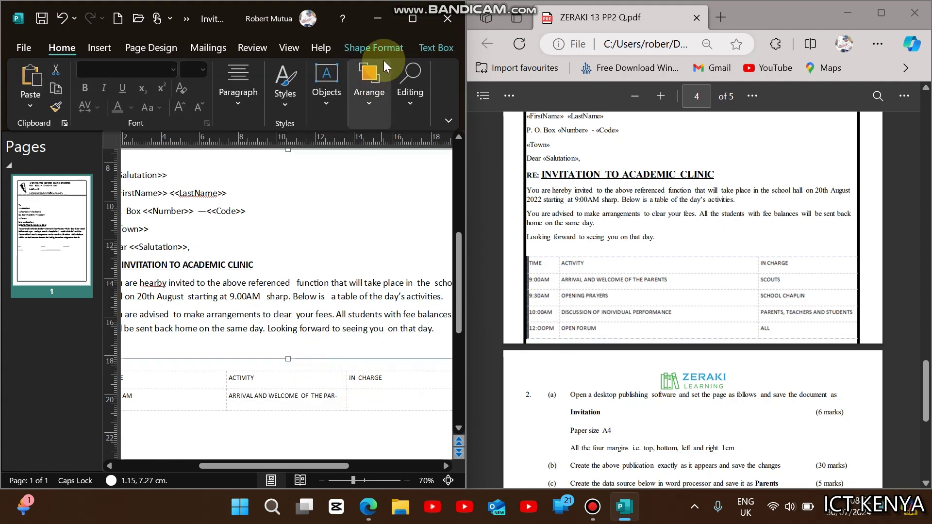
# Narrow the TIME column and widen ACTIVITY so the table fills the width.
pyautogui.click(412, 18)
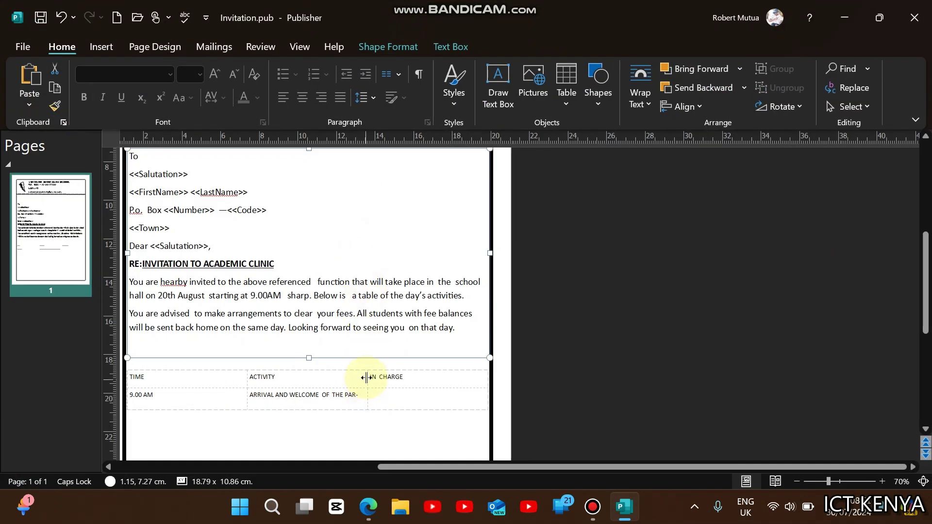
pyautogui.moveTo(366, 376); pyautogui.dragTo(385, 376)
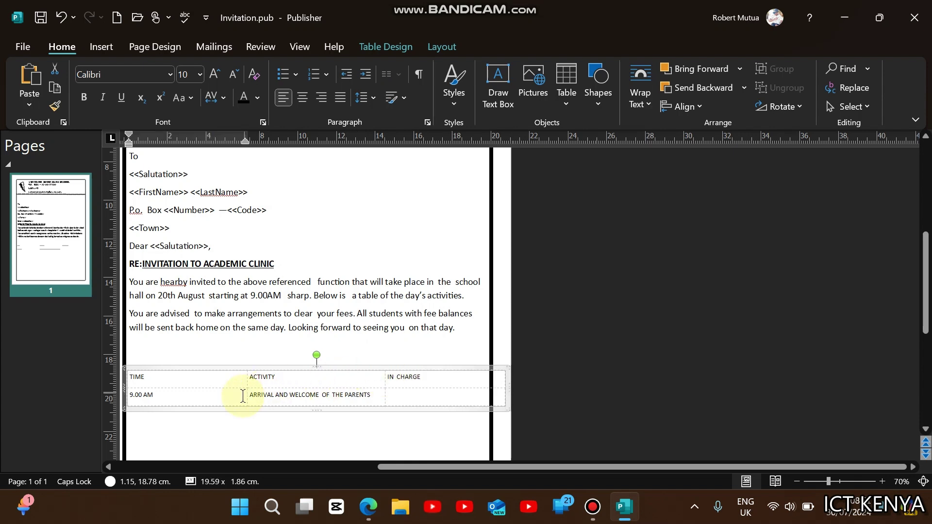
pyautogui.moveTo(248, 385); pyautogui.dragTo(165, 393)
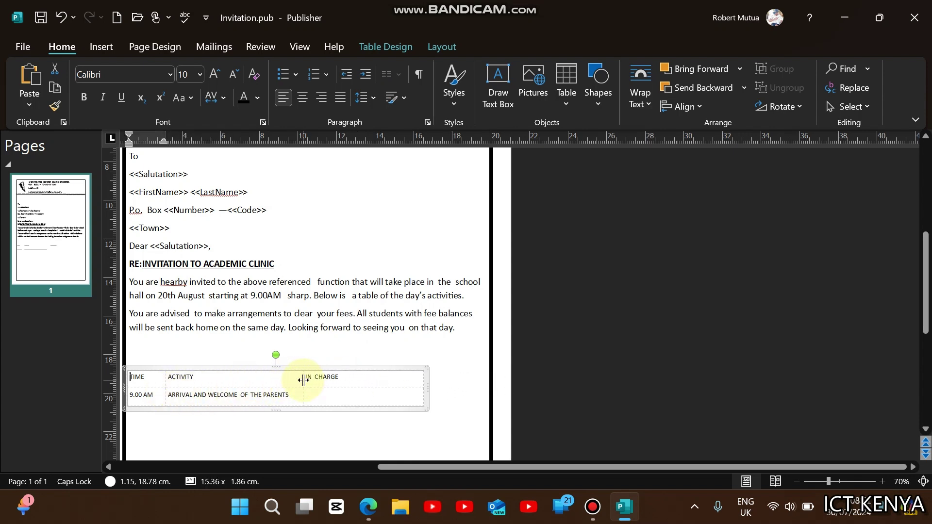
pyautogui.moveTo(303, 380); pyautogui.dragTo(366, 381)
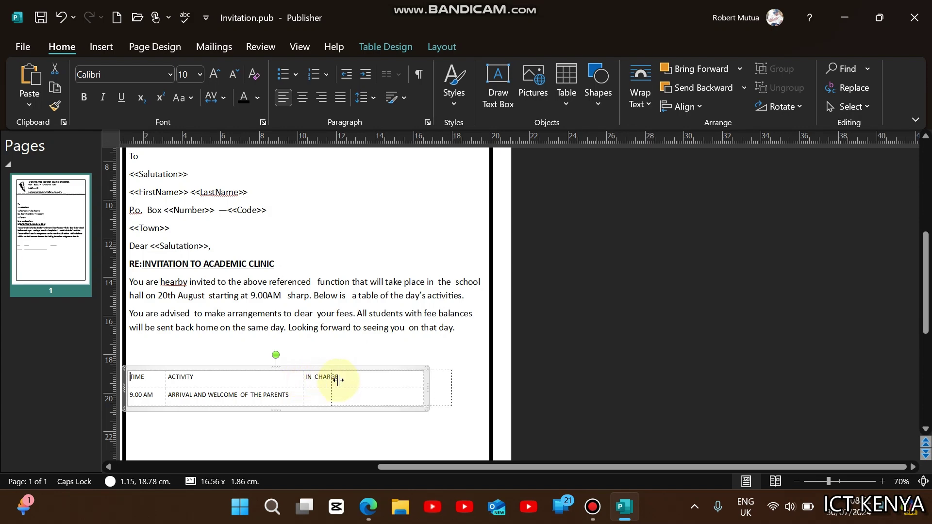
pyautogui.click(380, 405)
# Finish the 9.00 AM row with SCOUTS and add 9.30 AM Opening Prayers led by School Chaplin.
pyautogui.press('super+Left')
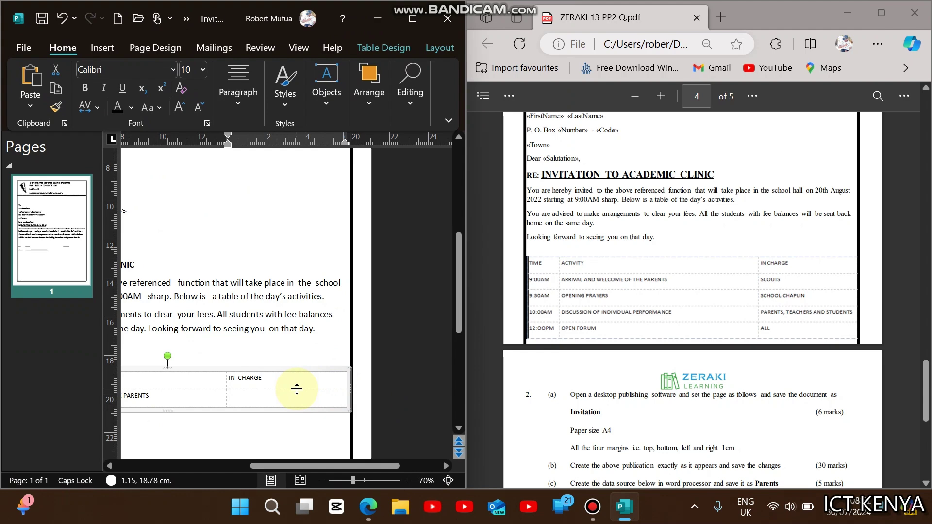
pyautogui.write('SCOUN')
pyautogui.press('BackSpace')
pyautogui.write('TS')
pyautogui.press('Tab')
pyautogui.write('9.3')
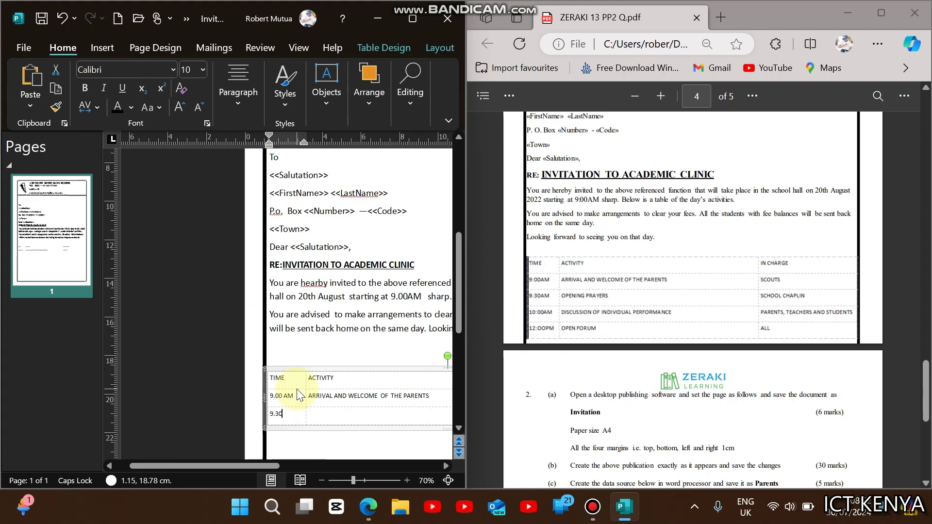
pyautogui.write('AM')
pyautogui.press('Tab')
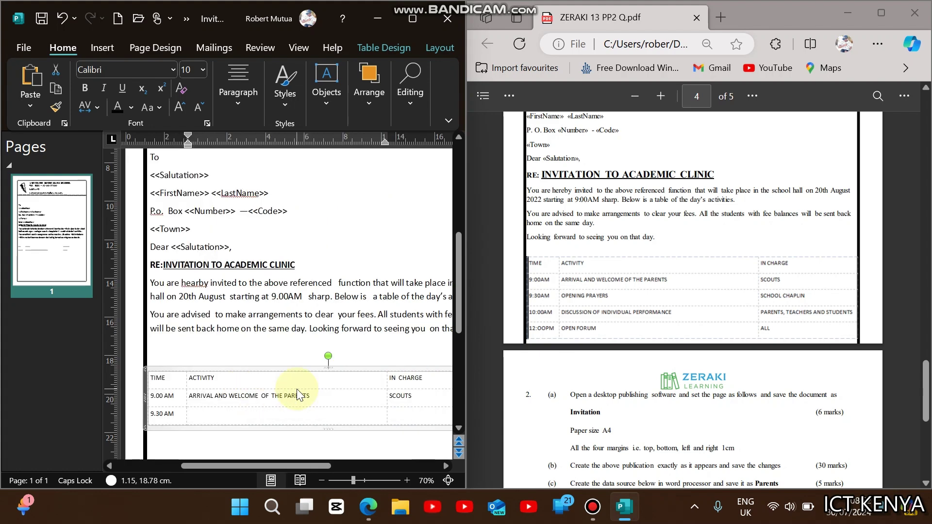
pyautogui.write('OPENING PRAYER')
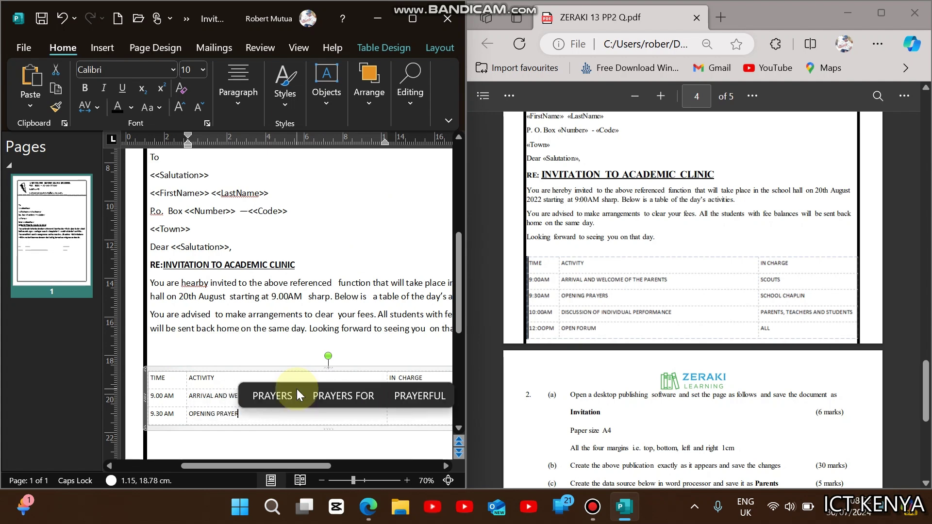
pyautogui.write('S')
pyautogui.press('Tab')
pyautogui.write('S')
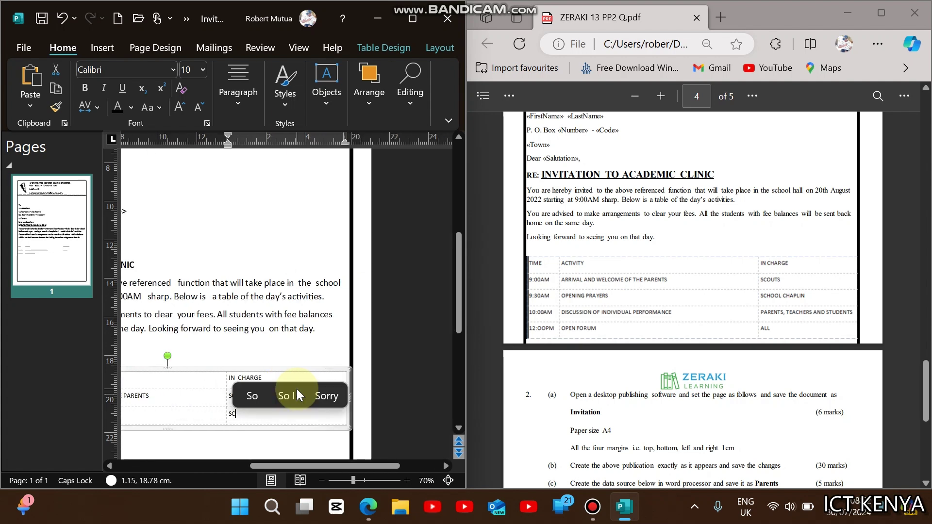
pyautogui.write('CHOOL CHAOPP')
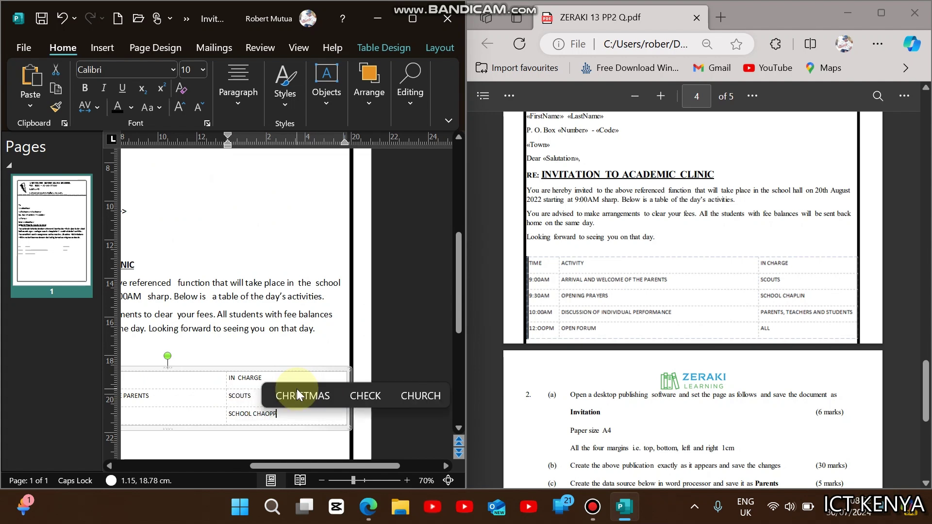
pyautogui.press('BackSpace')
pyautogui.press('BackSpace')
pyautogui.write('PLIN')
# Add the 10.00 AM row: Discussion of Individual Performance, by Parents, Teachers and Students.
pyautogui.press('Tab')
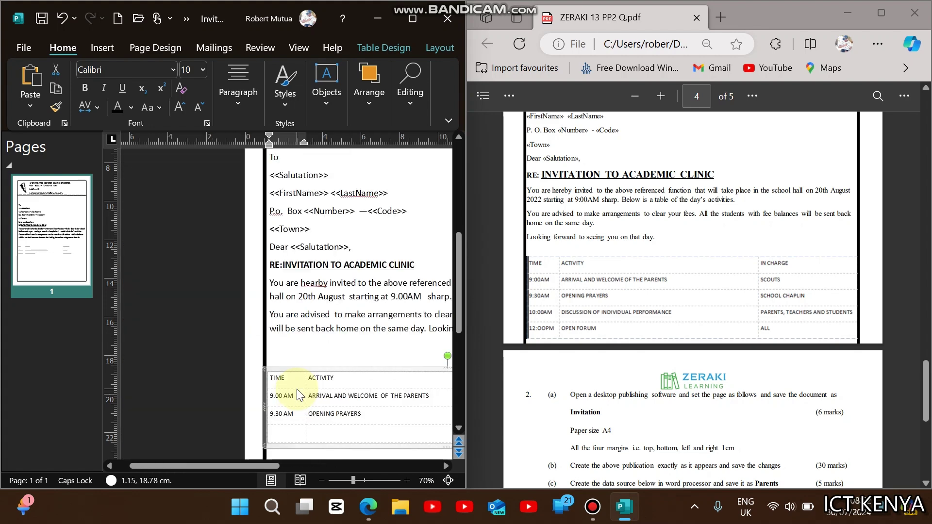
pyautogui.write('10.00 AM')
pyautogui.press('Tab')
pyautogui.write('DISCUSSION OF INDIV')
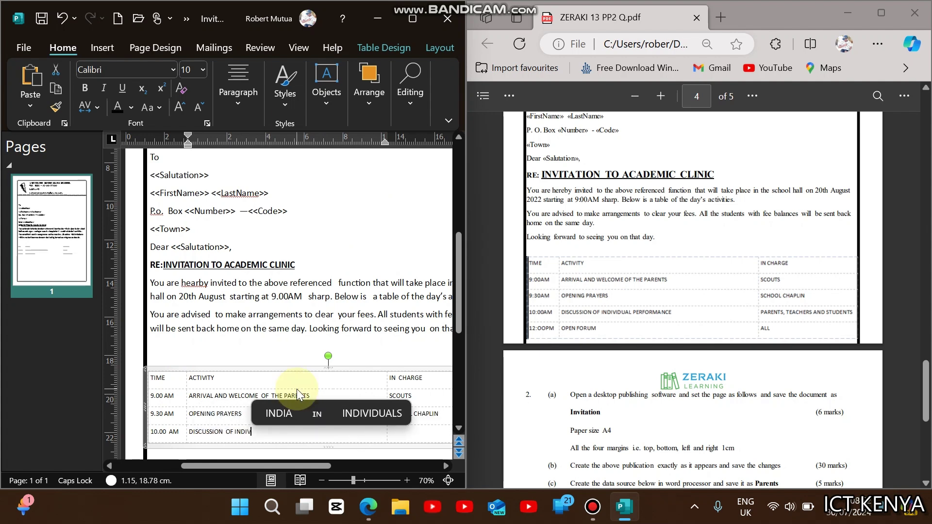
pyautogui.write('IDUAL PE')
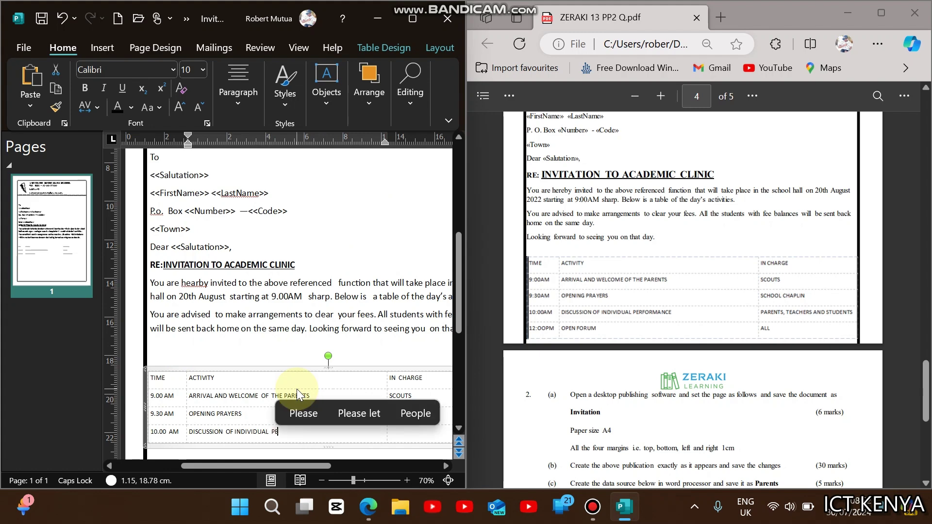
pyautogui.write('RFORMANCE')
pyautogui.press('Tab')
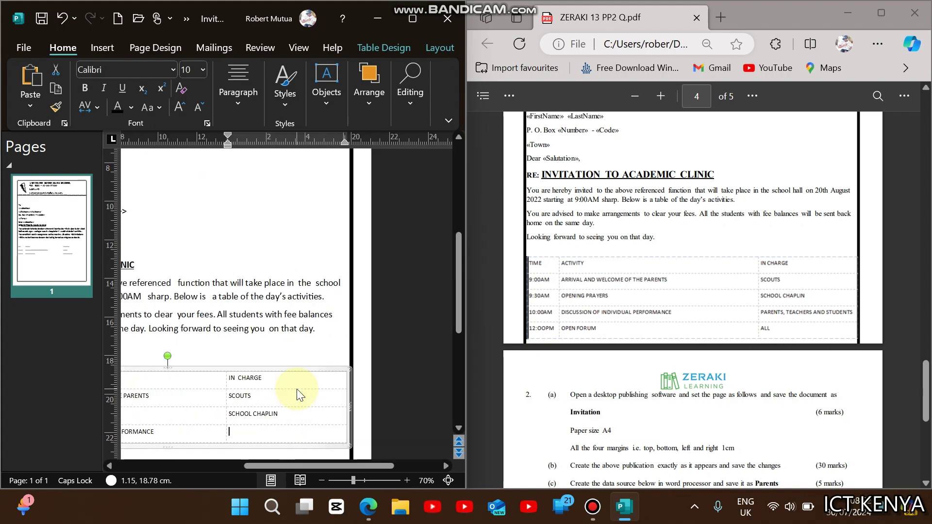
pyautogui.write('PARENTS, TEACHERS AND STUDENTS')
# Add the 12.00 PM Open Forum row with ALL in charge.
pyautogui.press('Tab')
pyautogui.write('12.00 P')
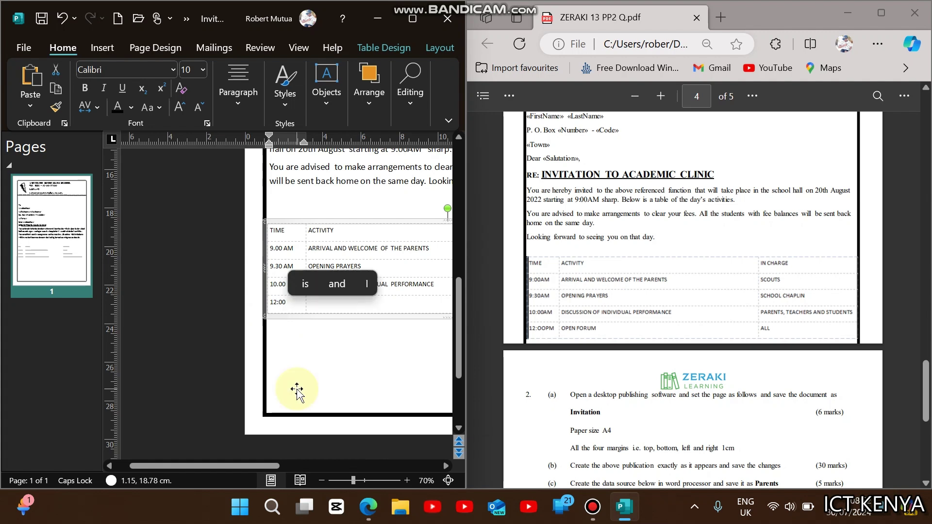
pyautogui.write('M')
pyautogui.hscroll(5, 296, 393)
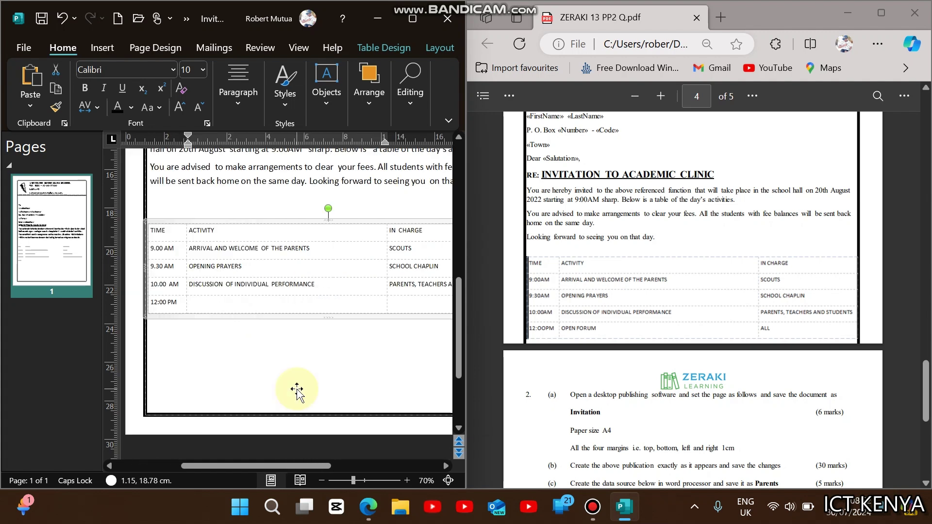
pyautogui.press('Tab')
pyautogui.write('OPEN FORUM')
pyautogui.press('Tab')
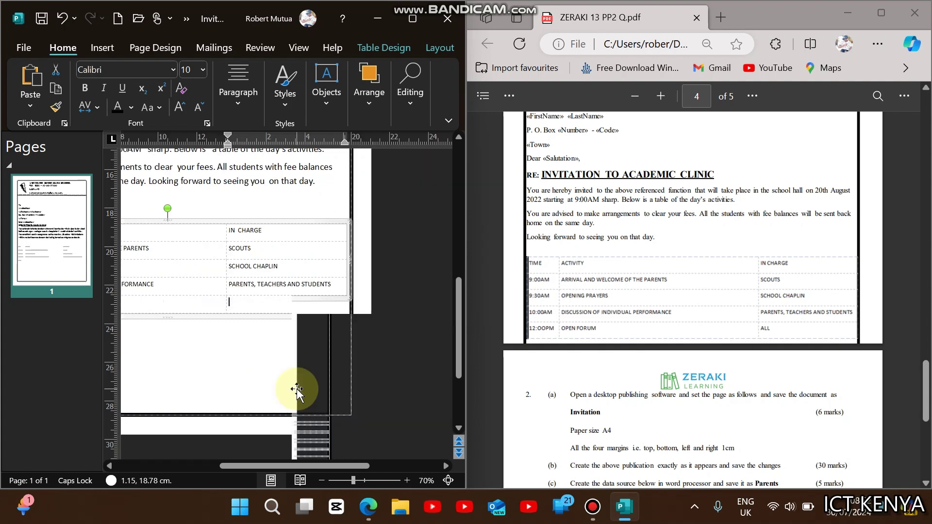
pyautogui.write('ALL')
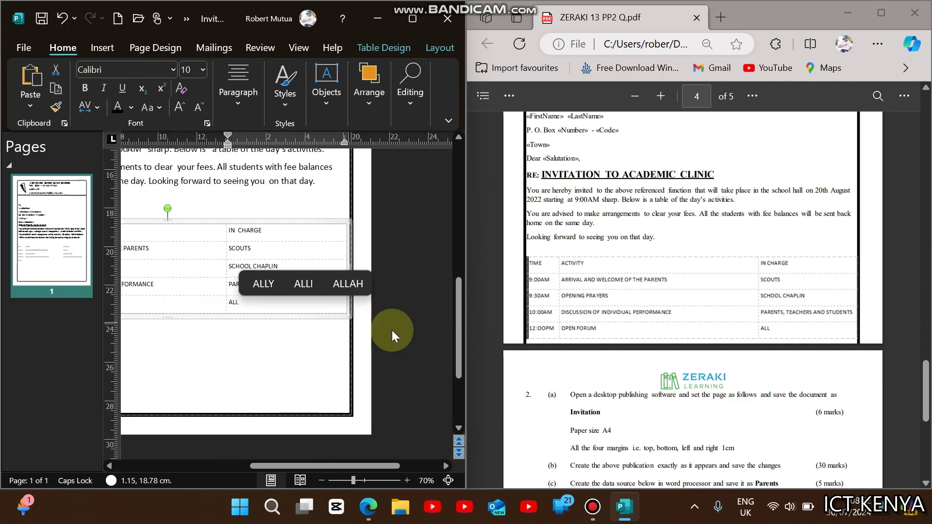
# Highlight question (c) about creating the Parents data source in the Edge PDF.
pyautogui.click(412, 19)
pyautogui.keyDown('ctrl'); pyautogui.scroll(-2, 439, 300); pyautogui.keyUp('ctrl')
pyautogui.keyDown('ctrl'); pyautogui.scroll(-1, 439, 296); pyautogui.keyUp('ctrl')
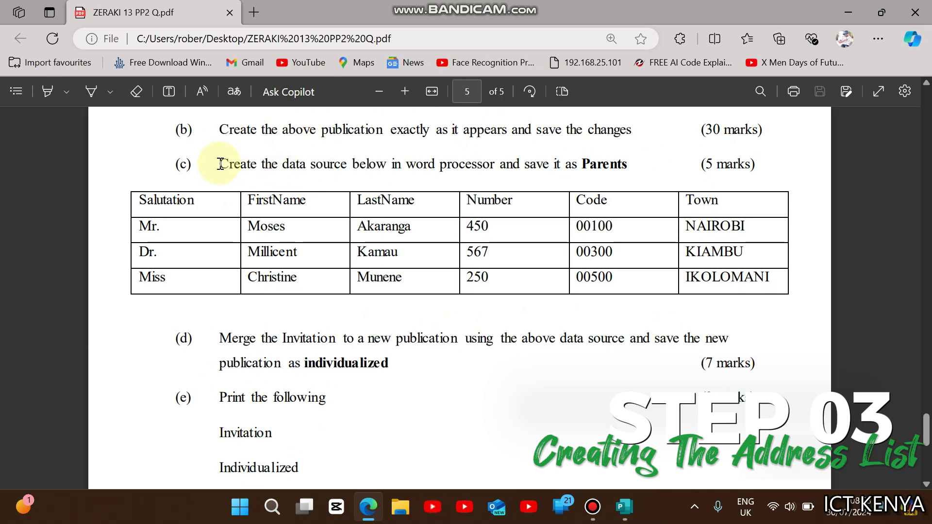
pyautogui.moveTo(224, 164); pyautogui.dragTo(589, 166)
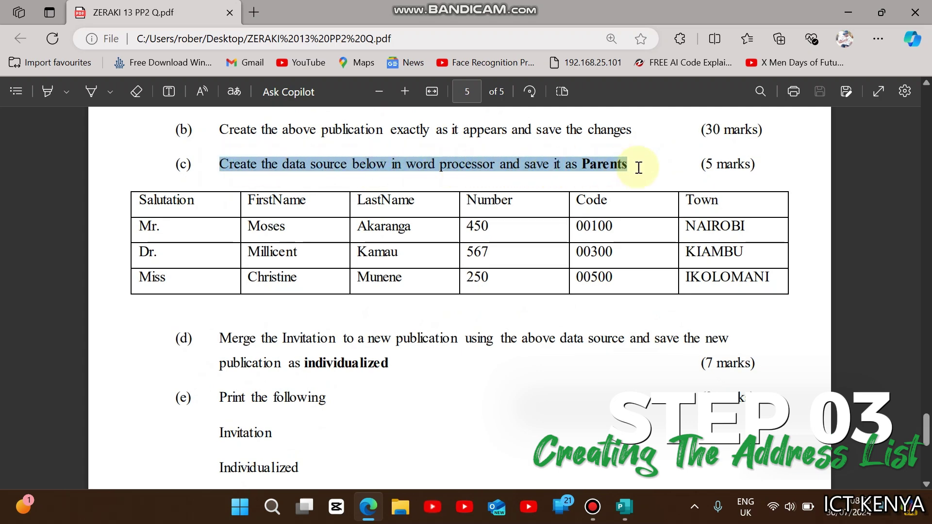
# Close the invitation publication, saving its changes.
pyautogui.click(624, 506)
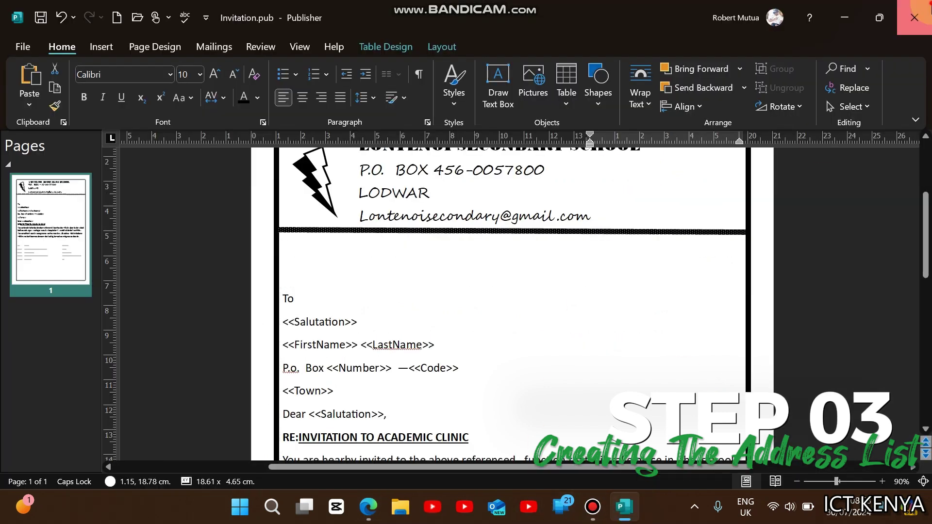
pyautogui.click(915, 17)
pyautogui.click(432, 272)
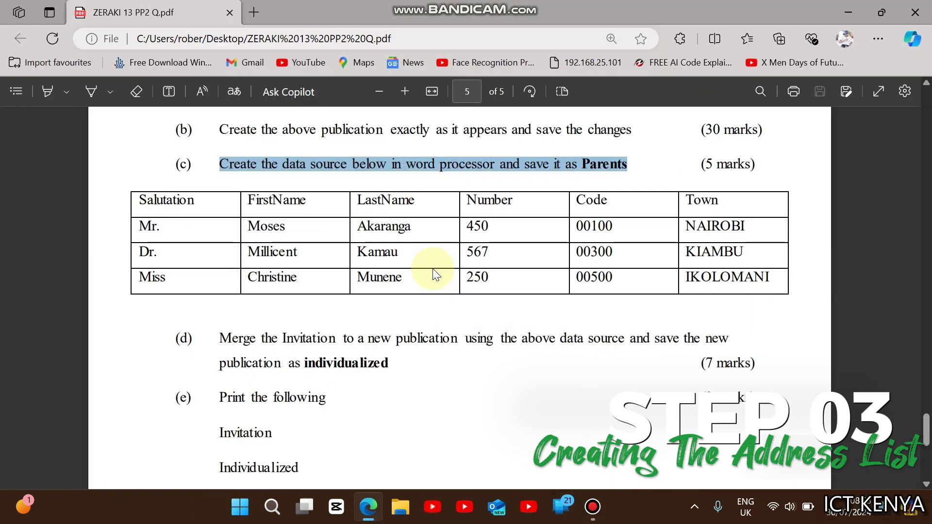
# Launch Microsoft Word from the Start menu with a new blank document.
pyautogui.click(271, 507)
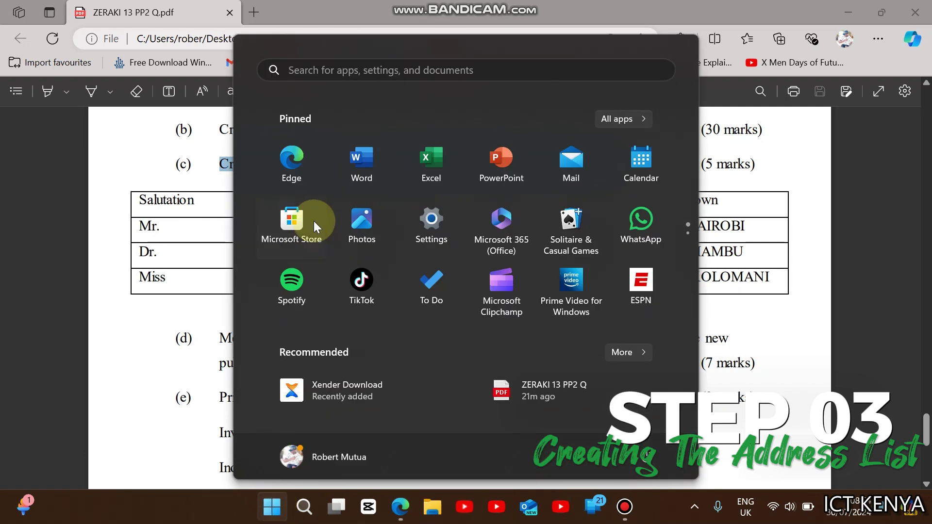
pyautogui.click(361, 162)
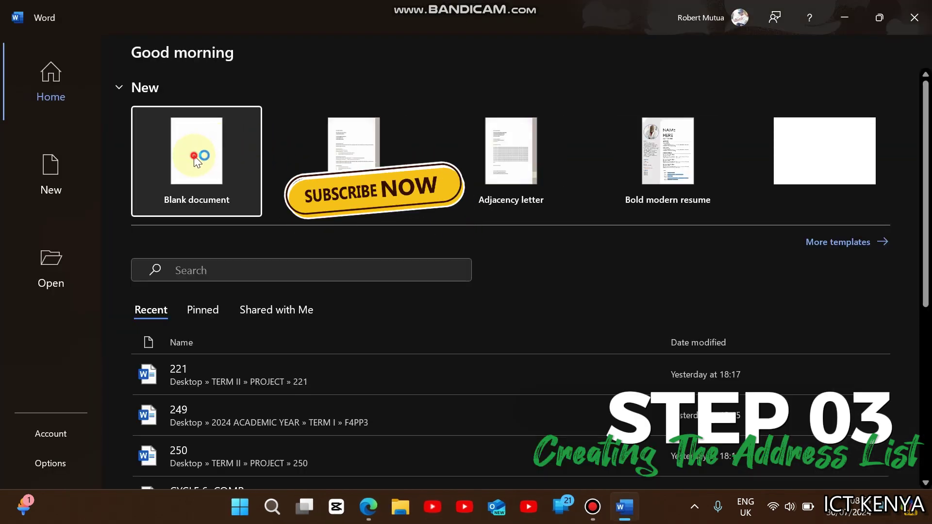
pyautogui.click(193, 155)
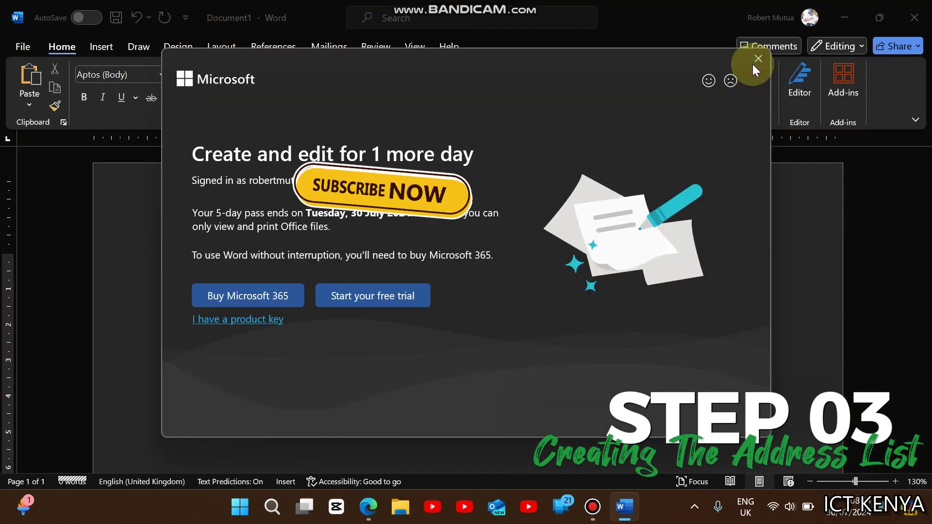
# Save the blank document to the Desktop as 'Parents'.
pyautogui.hotkey('ctrl', 's')
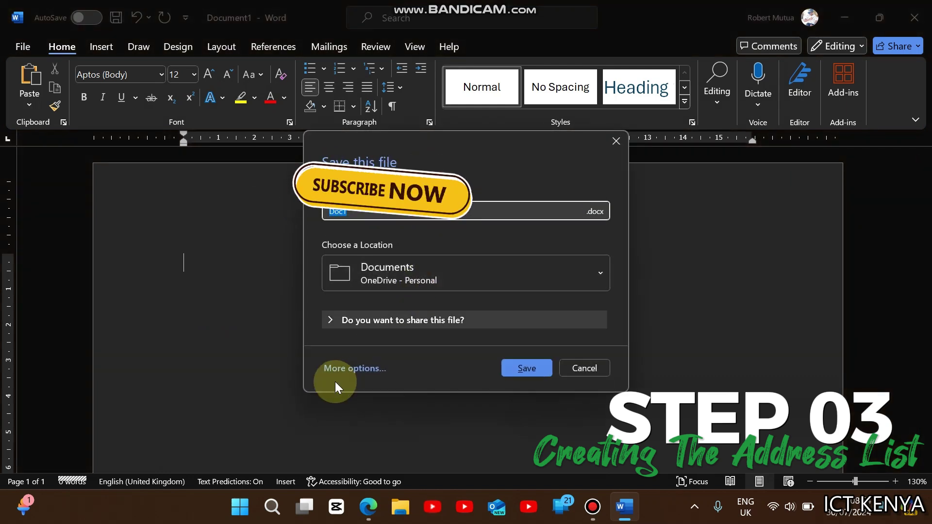
pyautogui.click(339, 368)
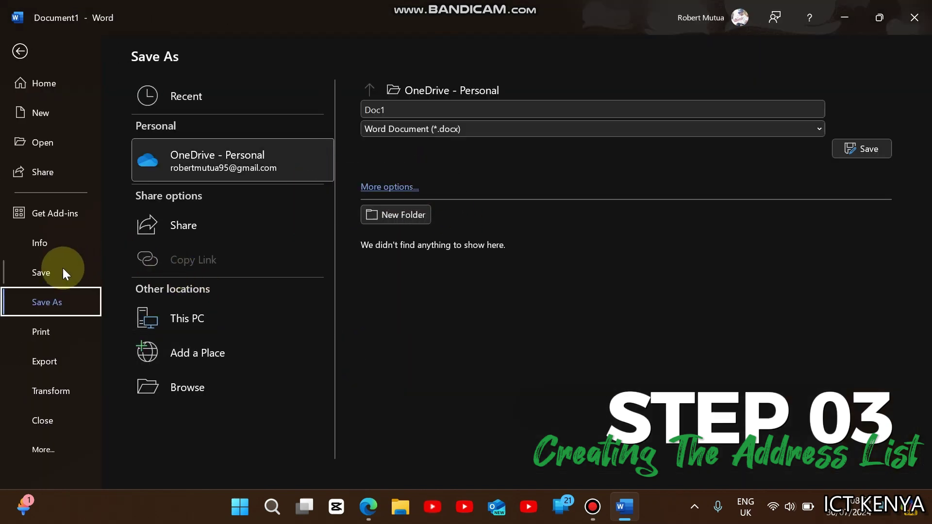
pyautogui.click(187, 387)
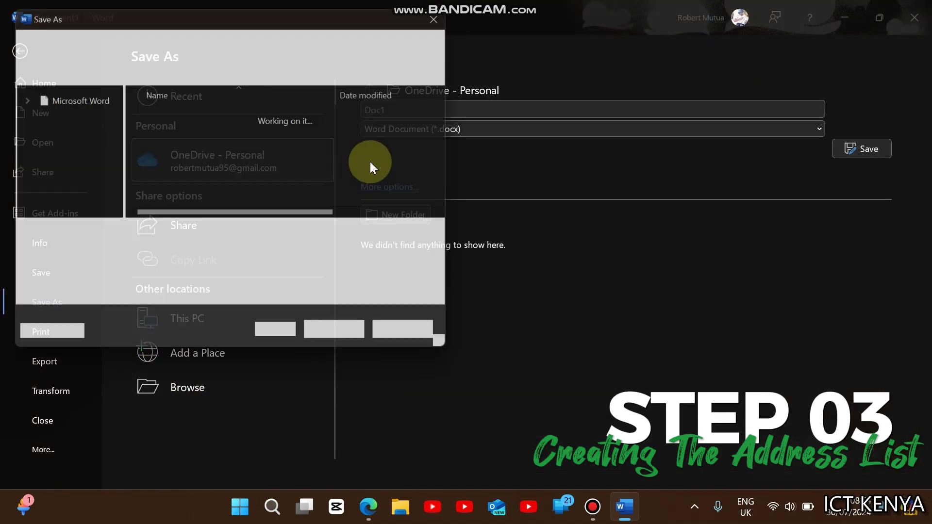
pyautogui.click(73, 140)
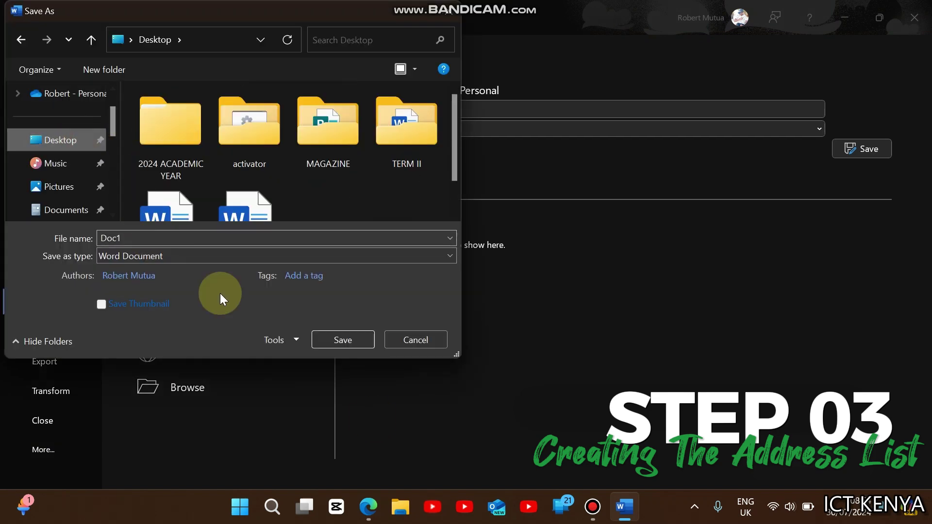
pyautogui.click(374, 514)
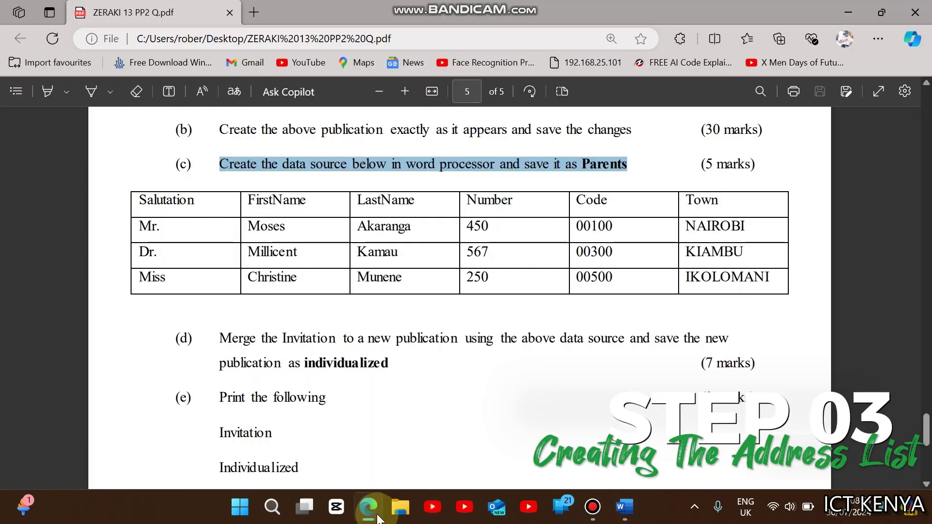
pyautogui.click(377, 514)
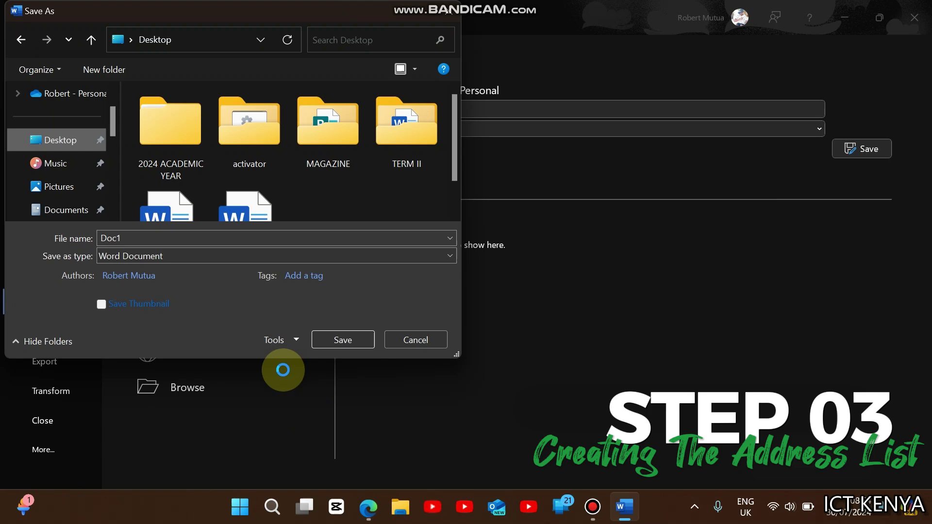
pyautogui.doubleClick(189, 238)
pyautogui.write('Parents')
pyautogui.press('Return')
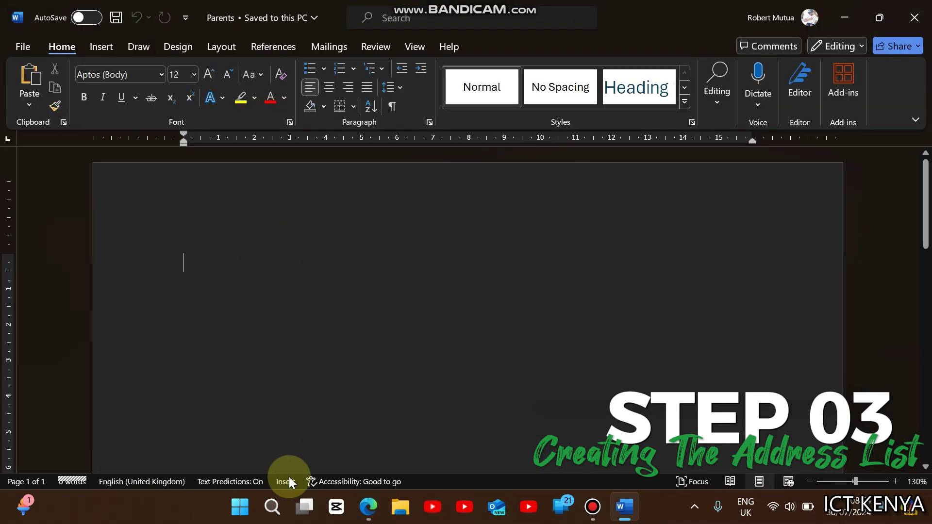
# Highlight the data-source column headings in the question PDF.
pyautogui.click(374, 514)
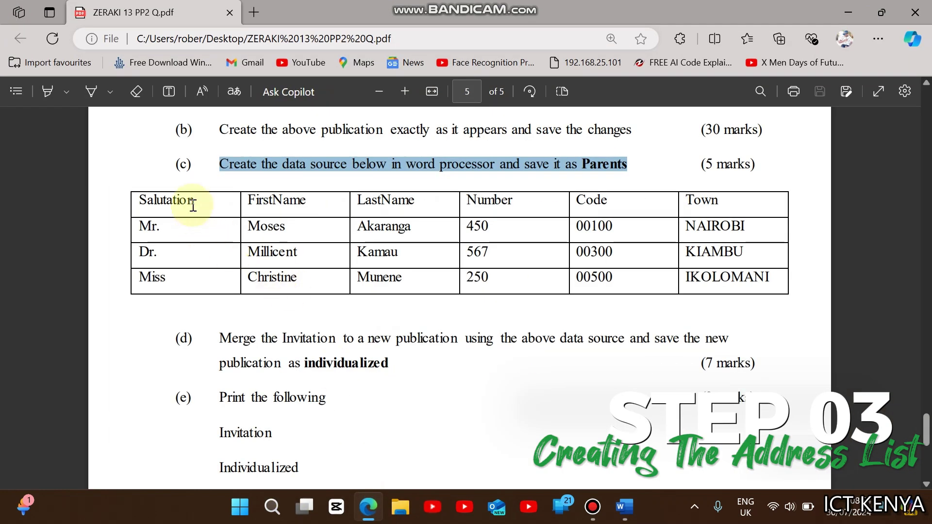
pyautogui.moveTo(190, 200); pyautogui.dragTo(693, 200)
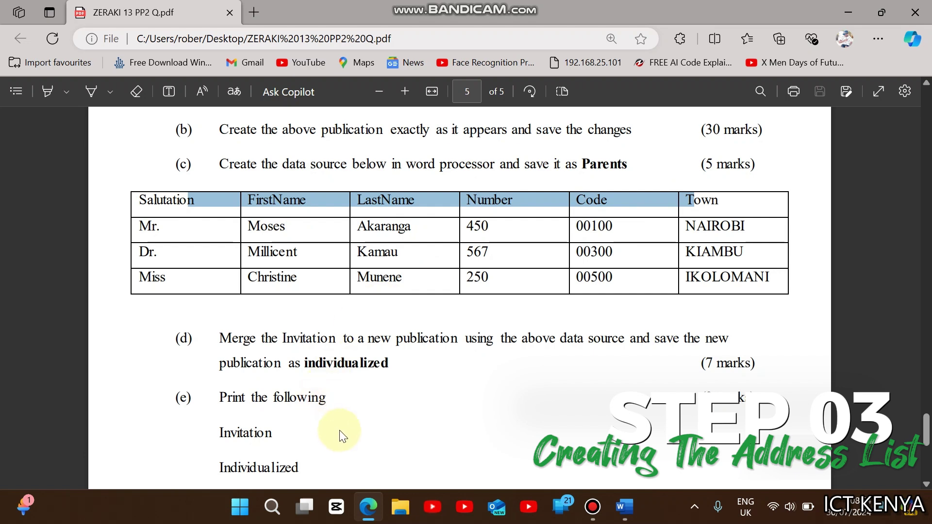
pyautogui.click(368, 506)
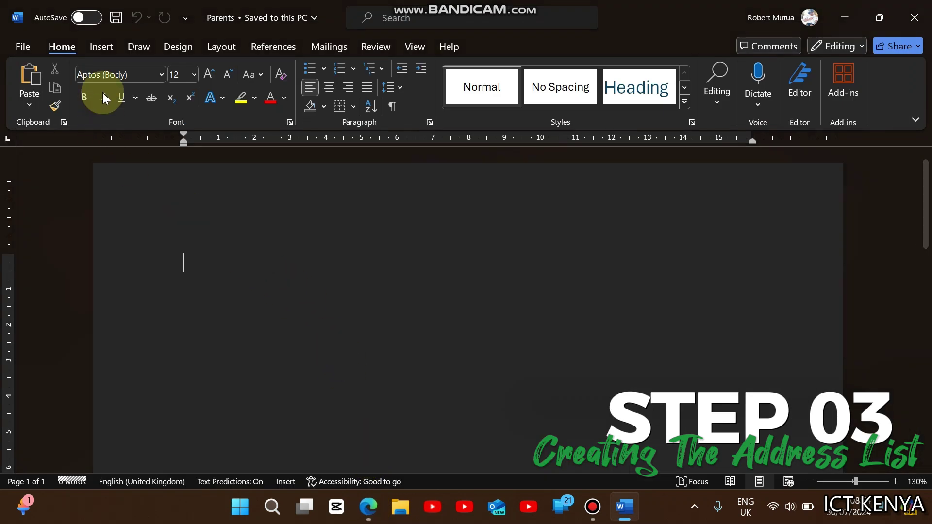
# Insert a 6x1 table, with Word snapped above the PDF, and select the first cell.
pyautogui.click(100, 47)
pyautogui.click(116, 83)
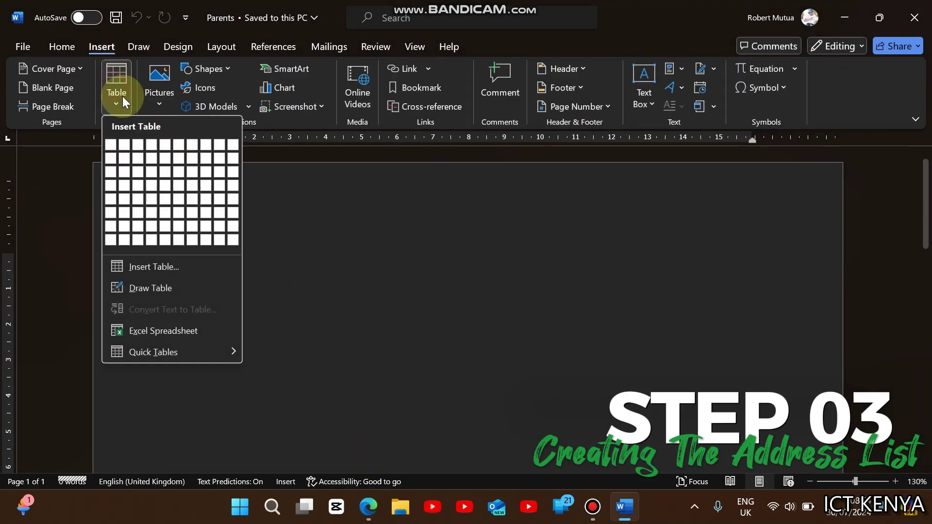
pyautogui.click(184, 145)
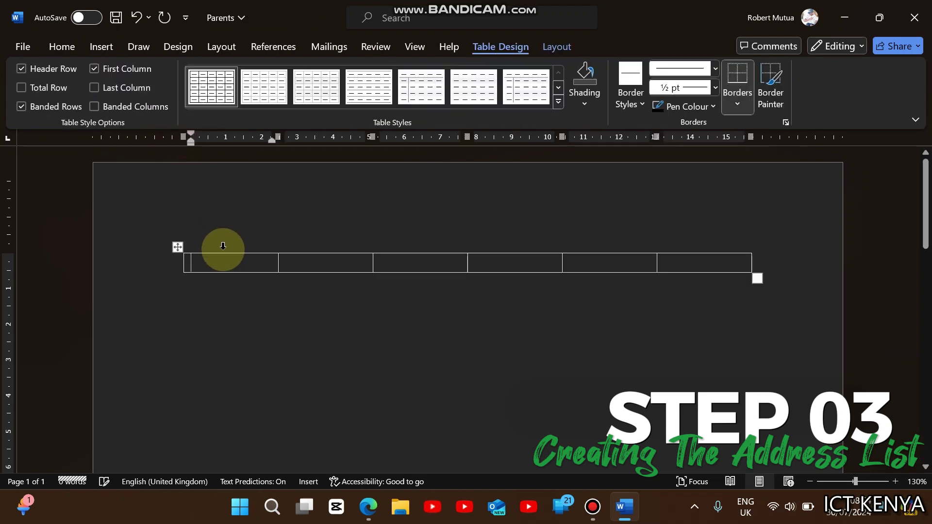
pyautogui.press('super+Down')
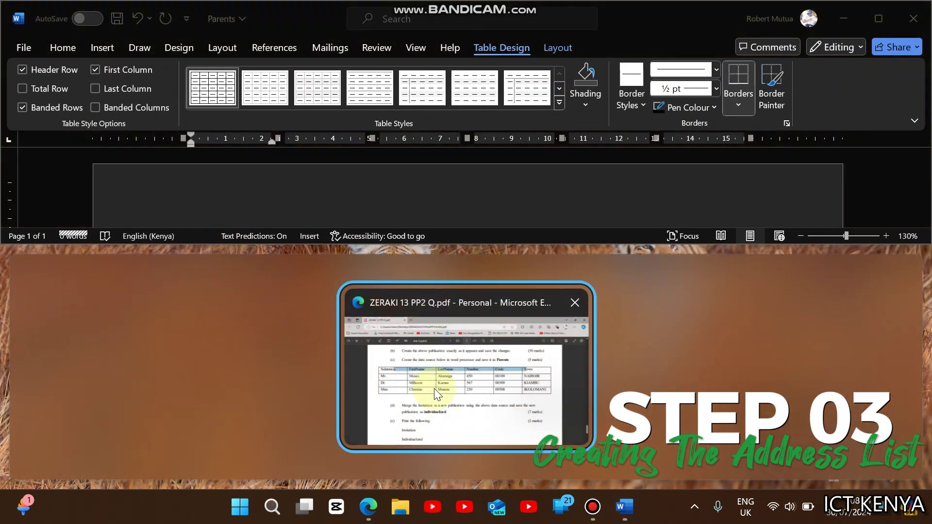
pyautogui.press('Return')
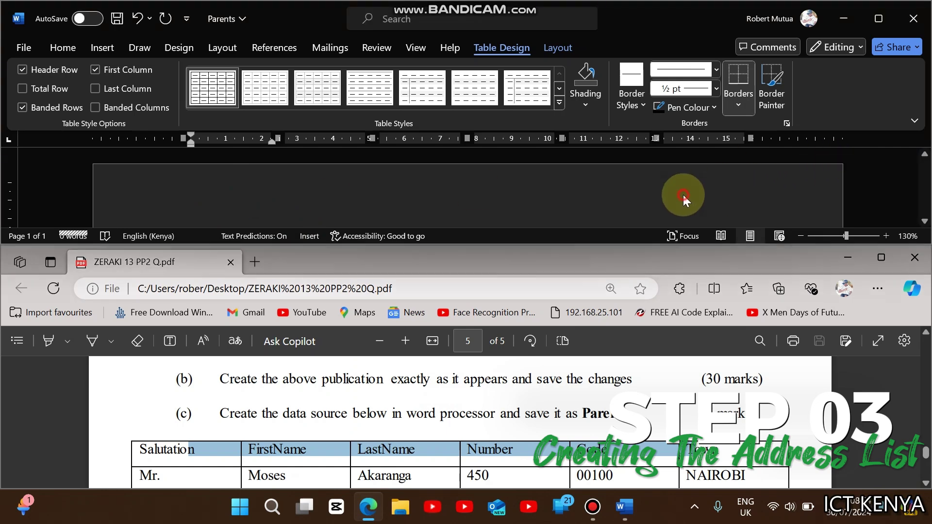
pyautogui.click(683, 194)
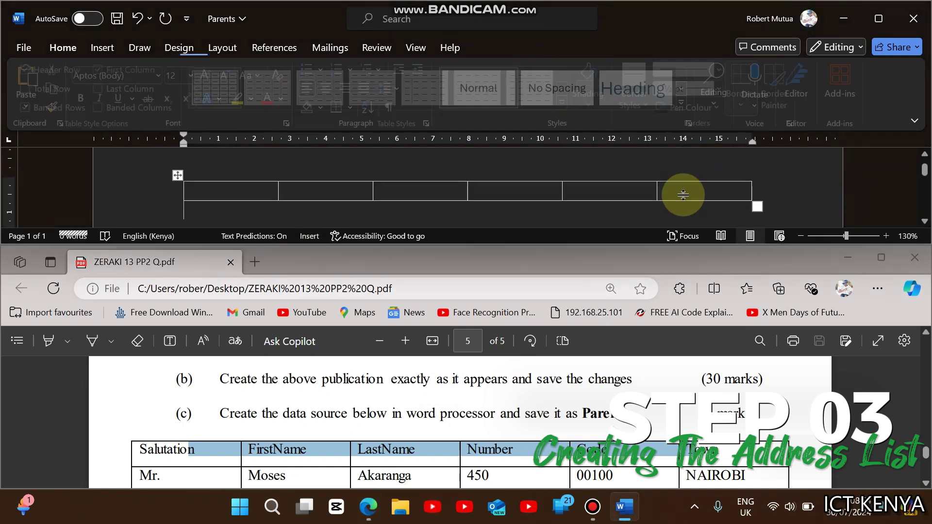
pyautogui.click(222, 189)
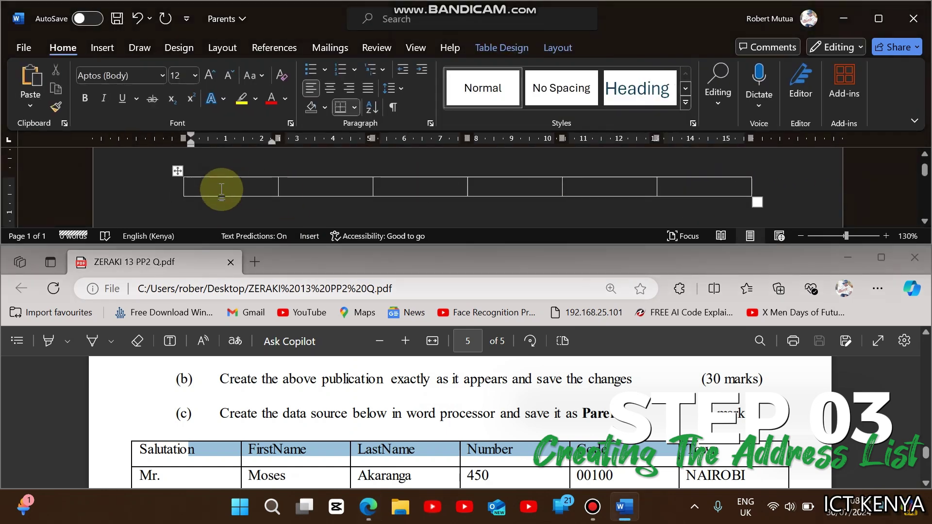
# Type the headings Salutation, FirstName, LastName, Number, Code, Town, then Tab to add a new row.
pyautogui.write('Saluation')
pyautogui.press('Tab')
pyautogui.write('FirstName')
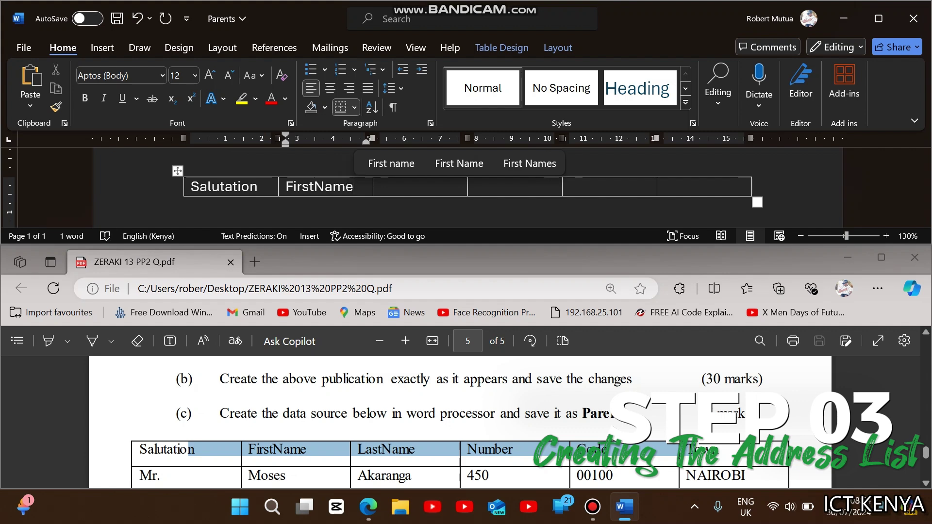
pyautogui.click(222, 190)
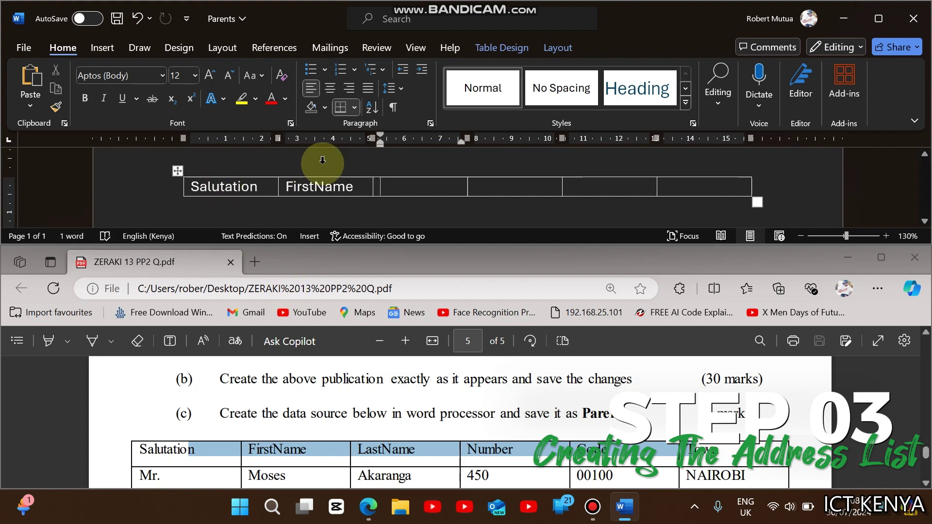
pyautogui.click(430, 189)
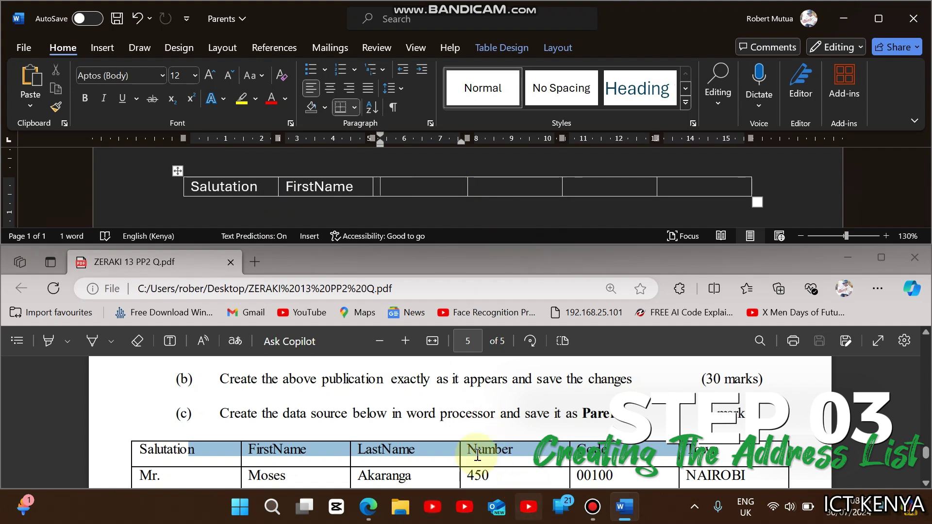
pyautogui.write('Lastn')
pyautogui.press('Tab')
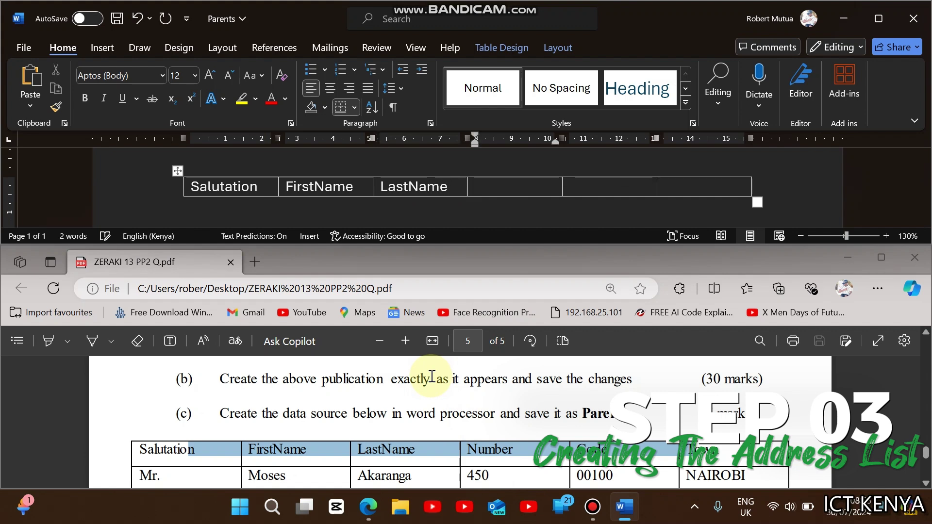
pyautogui.write('Numbe')
pyautogui.write('er')
pyautogui.press('Tab')
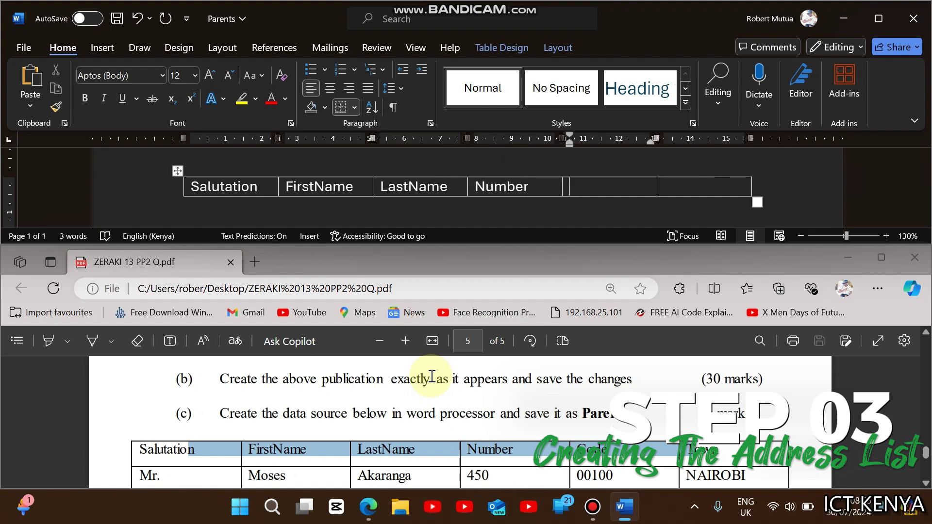
pyautogui.write('Code')
pyautogui.press('Tab')
pyautogui.write('Town')
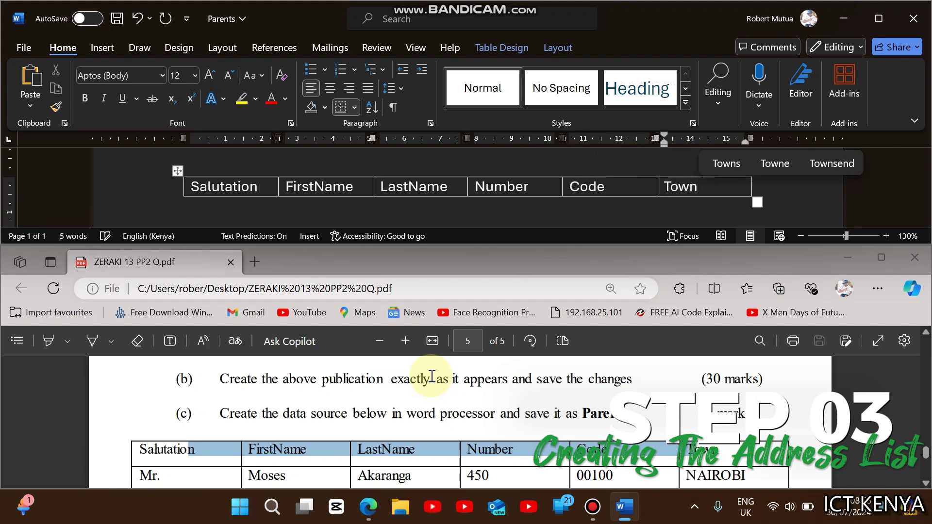
pyautogui.press('Tab')
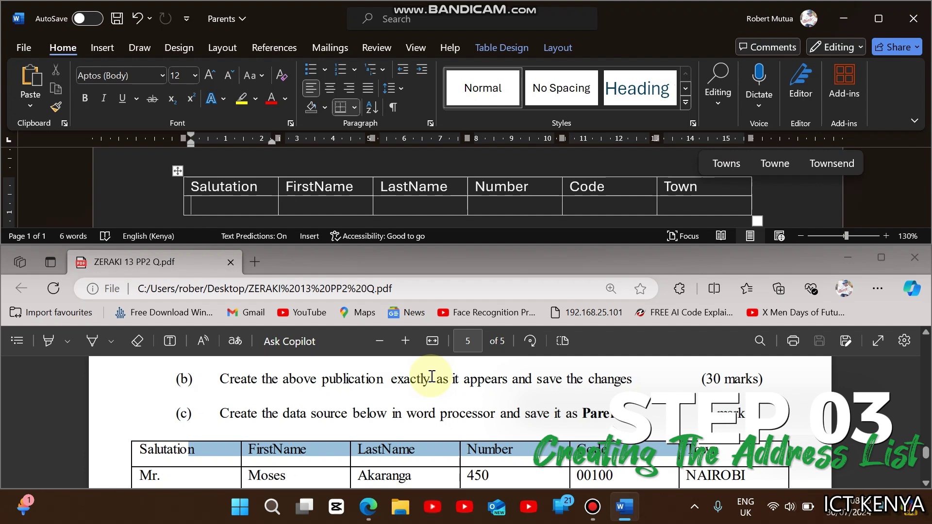
pyautogui.write('Mr.')
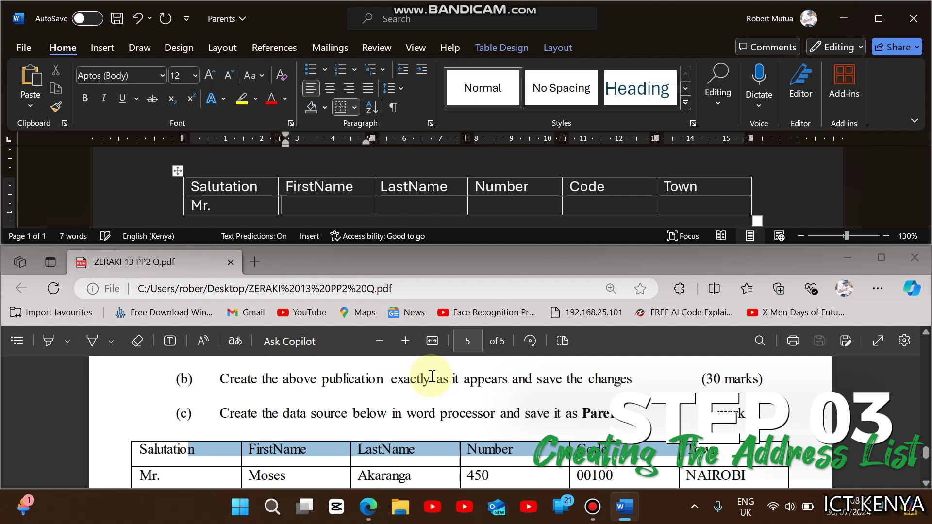
pyautogui.press('Tab')
pyautogui.write('450')
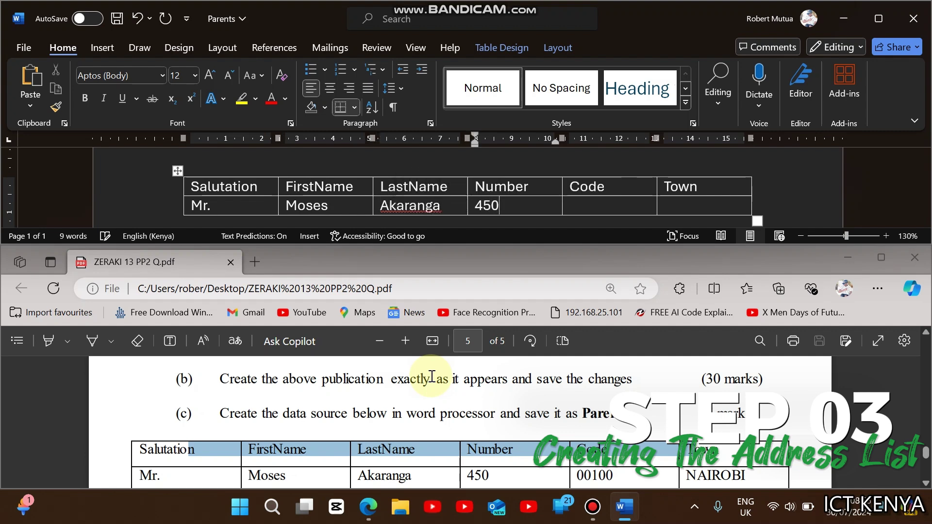
pyautogui.press('Tab')
pyautogui.write('00100')
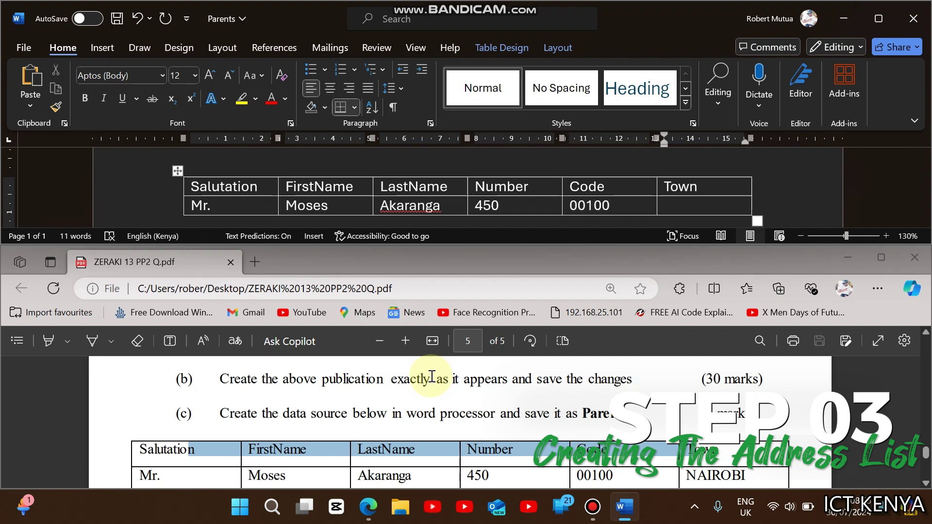
pyautogui.write('NAIROBI')
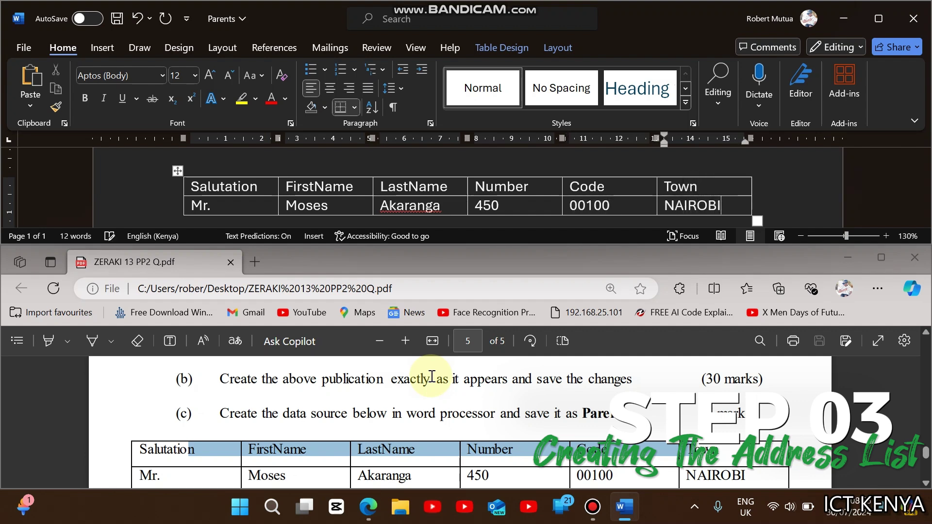
pyautogui.press('Tab')
pyautogui.click(426, 413)
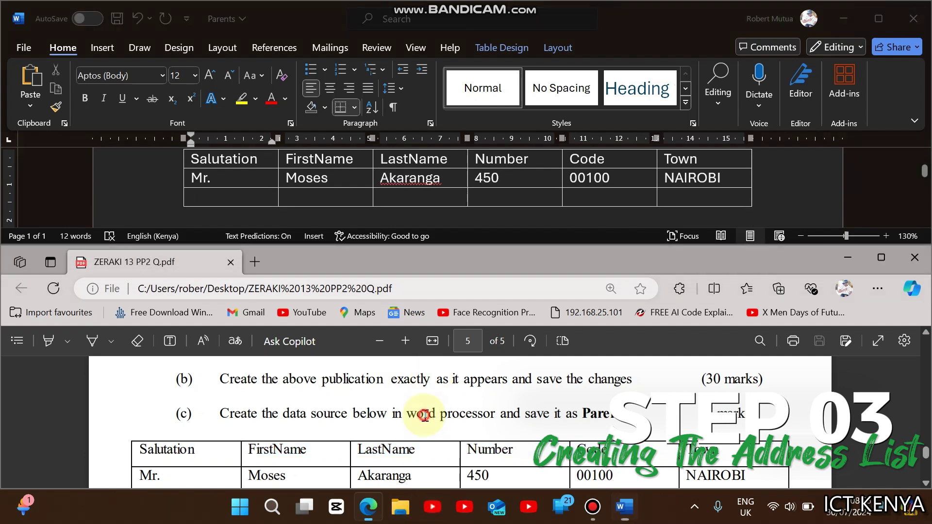
pyautogui.scroll(-2, 425, 415)
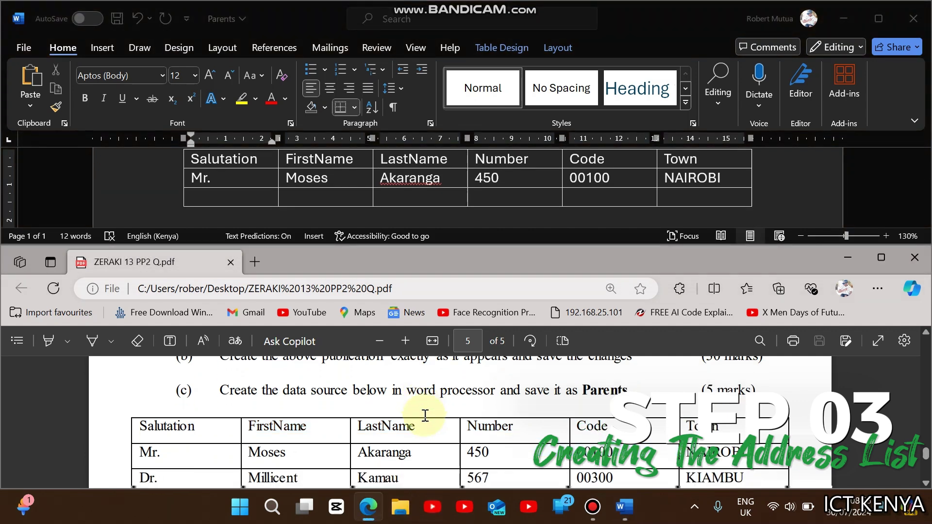
pyautogui.click(225, 200)
pyautogui.write('D')
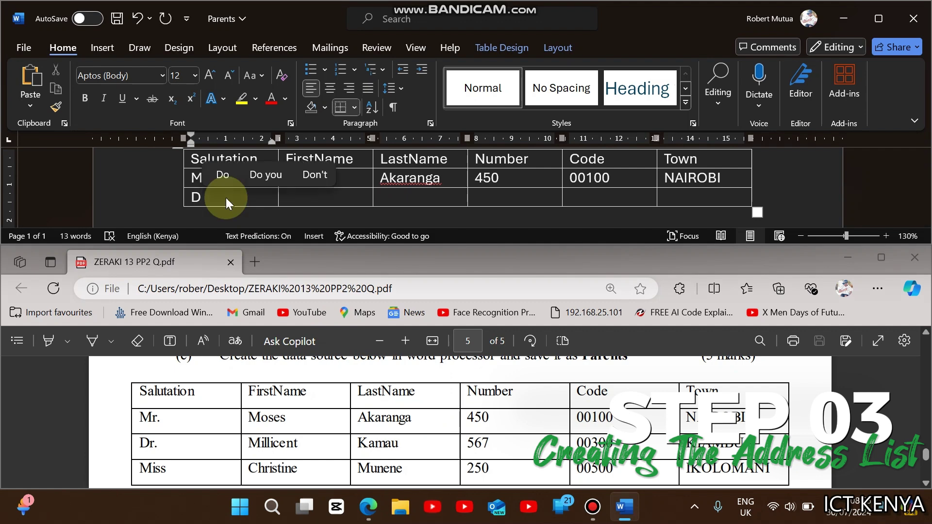
pyautogui.write('r.')
pyautogui.press('Tab')
pyautogui.press('Tab')
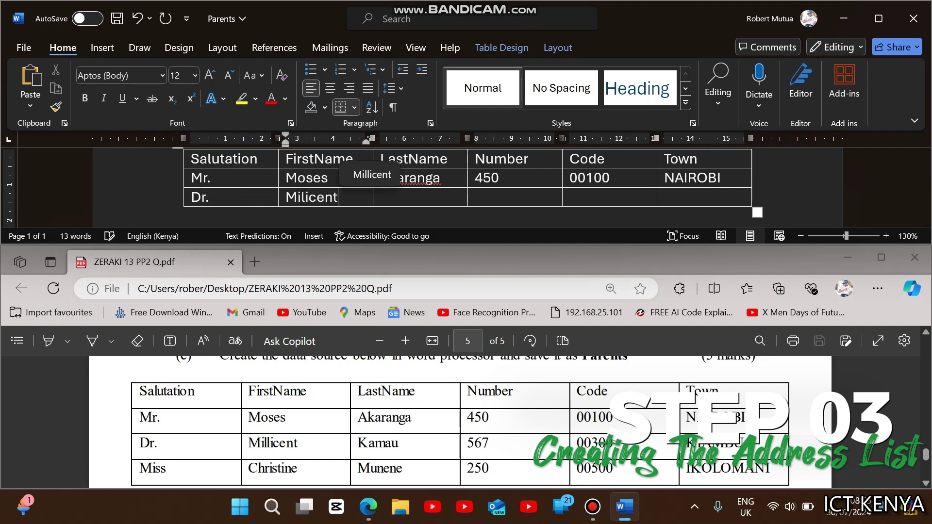
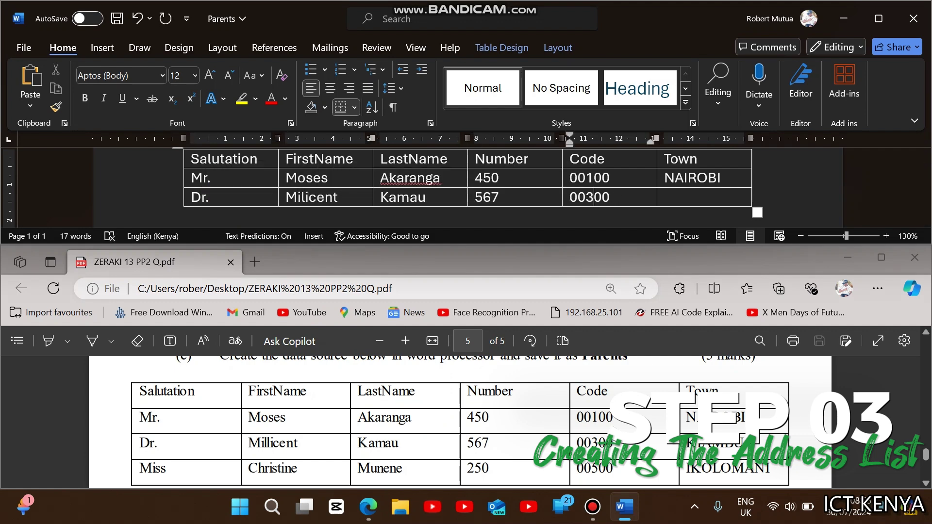
pyautogui.press('Tab')
pyautogui.press('Tab')
pyautogui.write('350')
pyautogui.press('Tab')
pyautogui.write('00500\tIKOLOMANI')
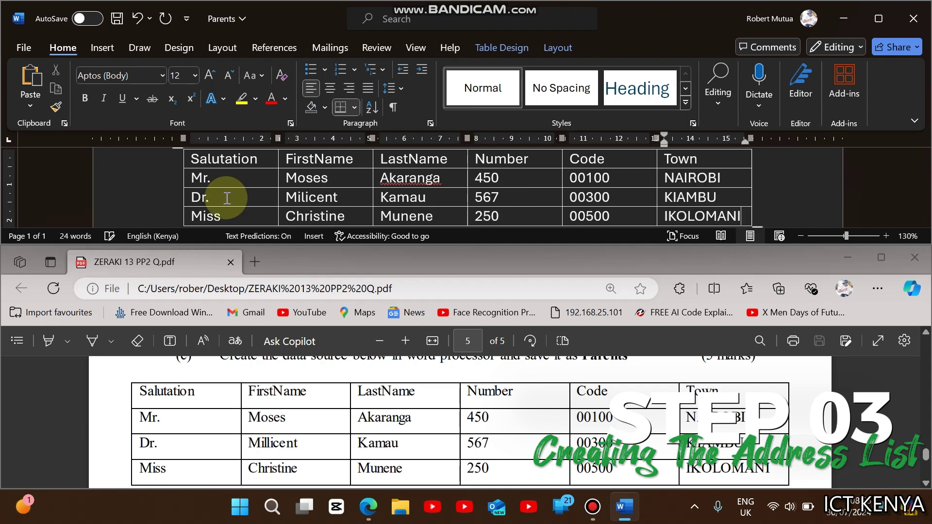
# Highlight the part (d) merge instructions in the question PDF.
pyautogui.click(306, 396)
pyautogui.scroll(-3, 214, 383)
pyautogui.moveTo(214, 383)
pyautogui.mouseDown()
pyautogui.moveTo(485, 395)
pyautogui.moveTo(395, 409)
pyautogui.mouseUp()
# Close the Parents document in Word, saving the changes.
pyautogui.click(889, 240)
pyautogui.press('super+Up')
pyautogui.click(340, 240)
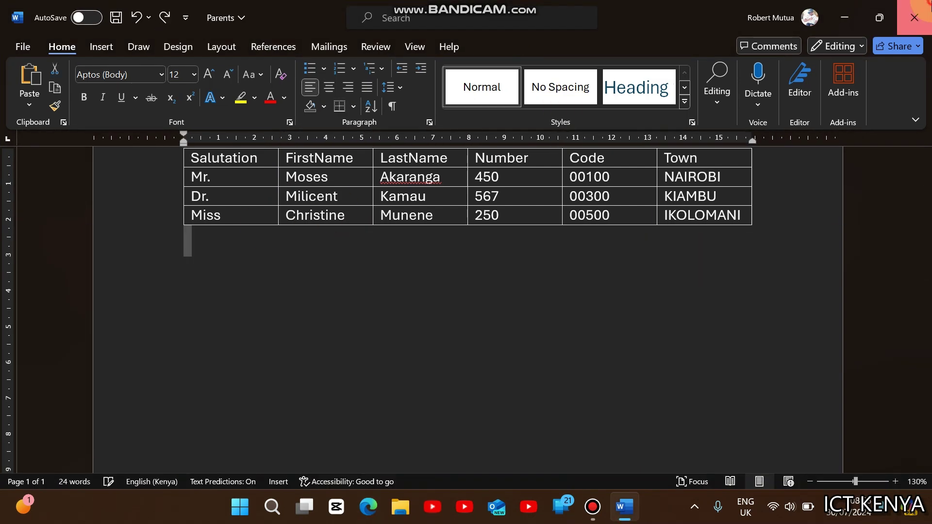
pyautogui.click(914, 18)
pyautogui.click(458, 358)
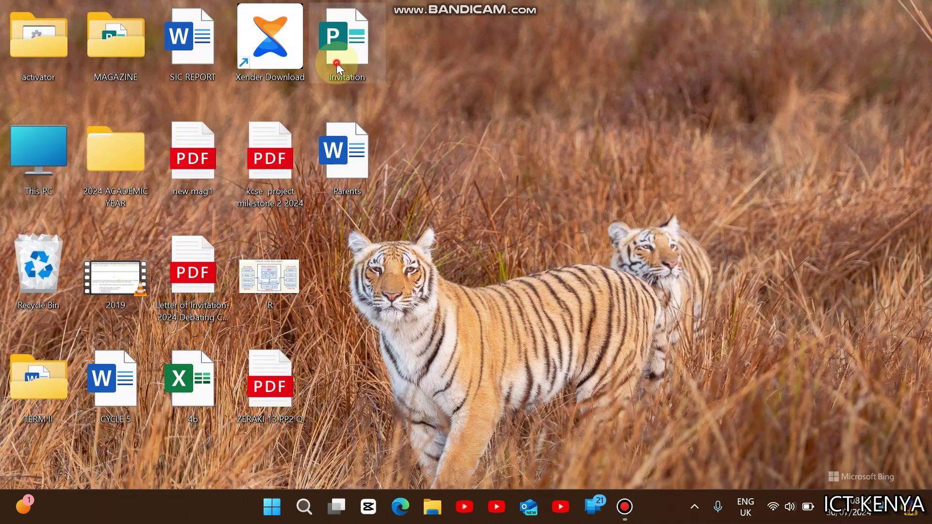
# Reopen Invitation from the desktop and dismiss the Microsoft sign-in prompt.
pyautogui.click(345, 155)
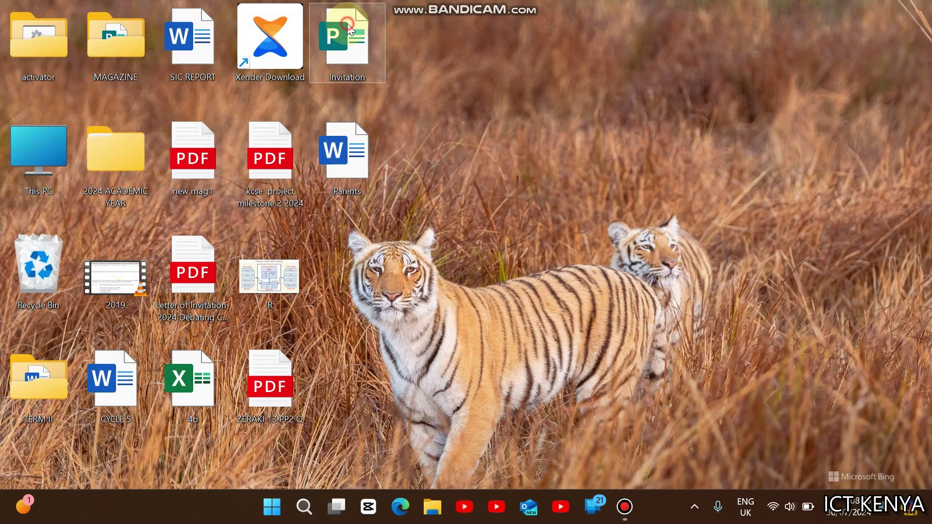
pyautogui.click(348, 150)
pyautogui.doubleClick(338, 33)
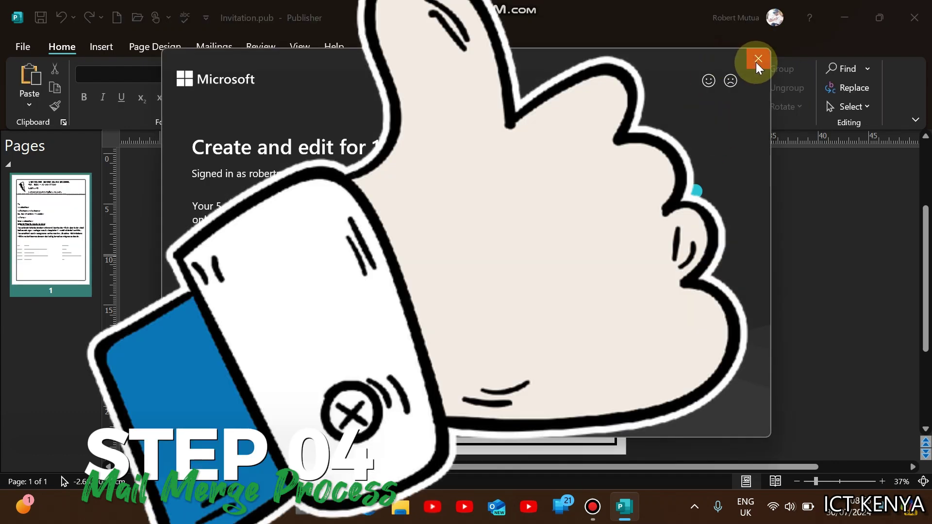
pyautogui.click(757, 59)
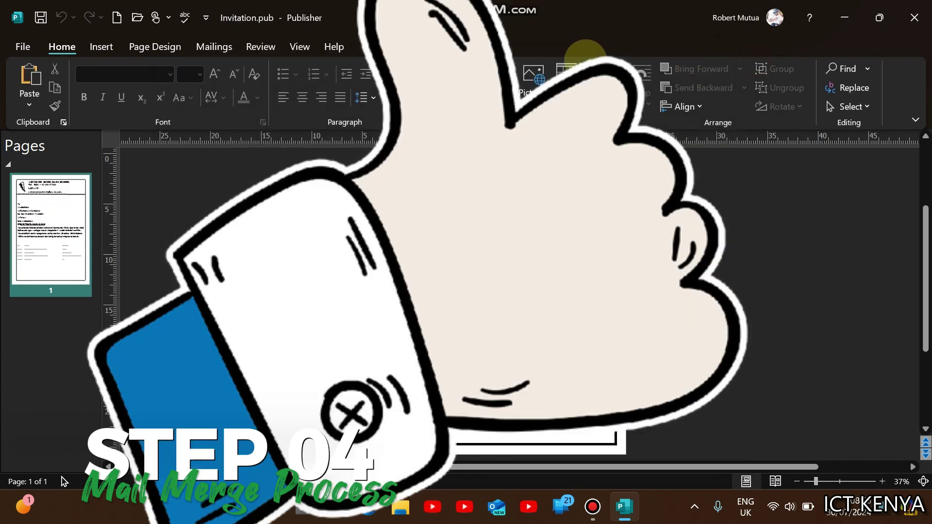
# Start the Step-by-Step Mail Merge Wizard from Mailings, showing Step 1 of 3.
pyautogui.click(224, 44)
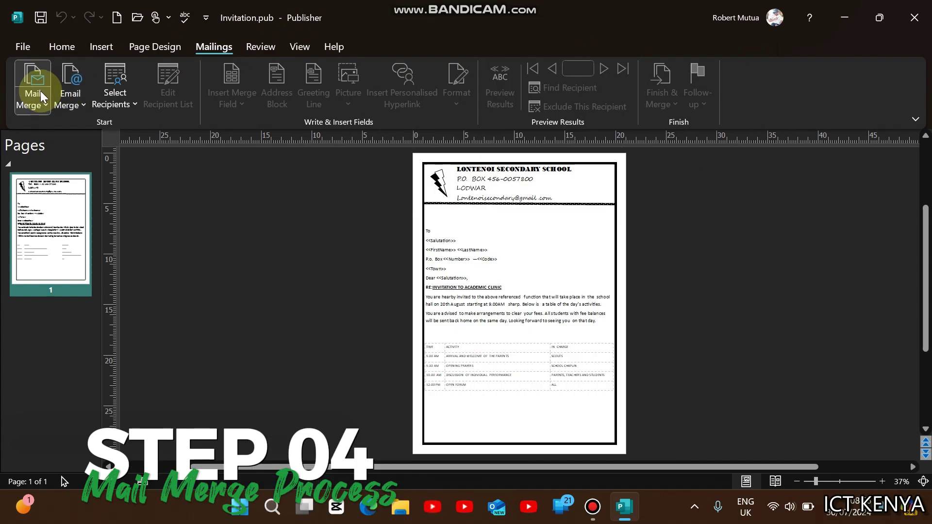
pyautogui.click(40, 91)
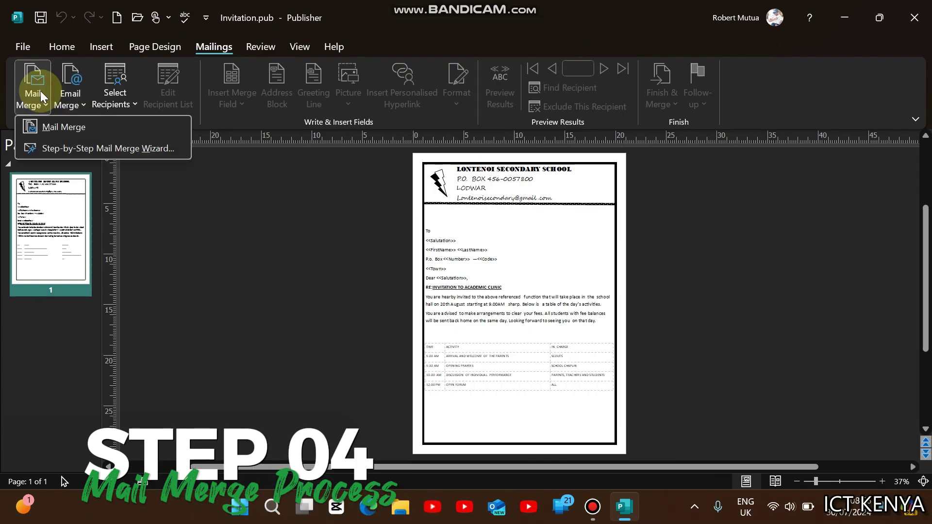
pyautogui.click(54, 148)
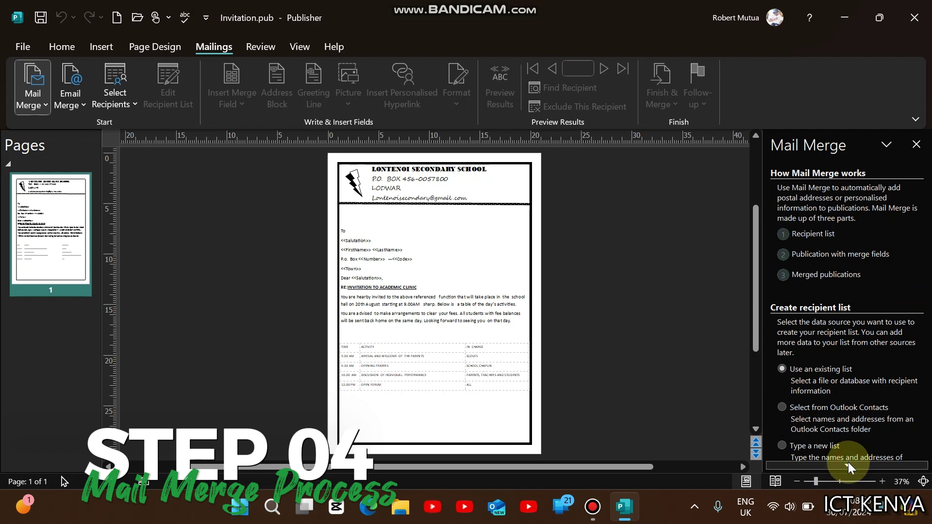
pyautogui.scroll(-2, 849, 464)
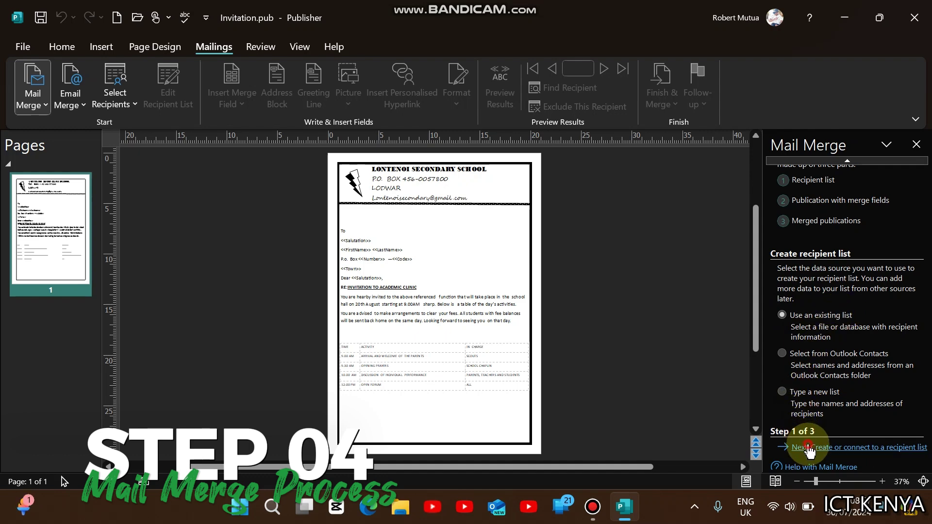
# Connect the recipient list to the Parents file on the Desktop.
pyautogui.click(809, 447)
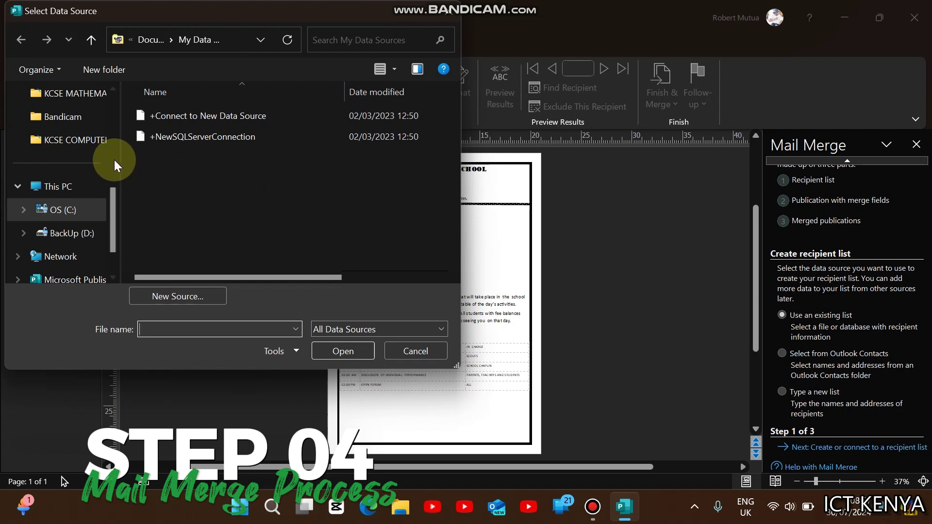
pyautogui.moveTo(112, 203); pyautogui.dragTo(106, 136)
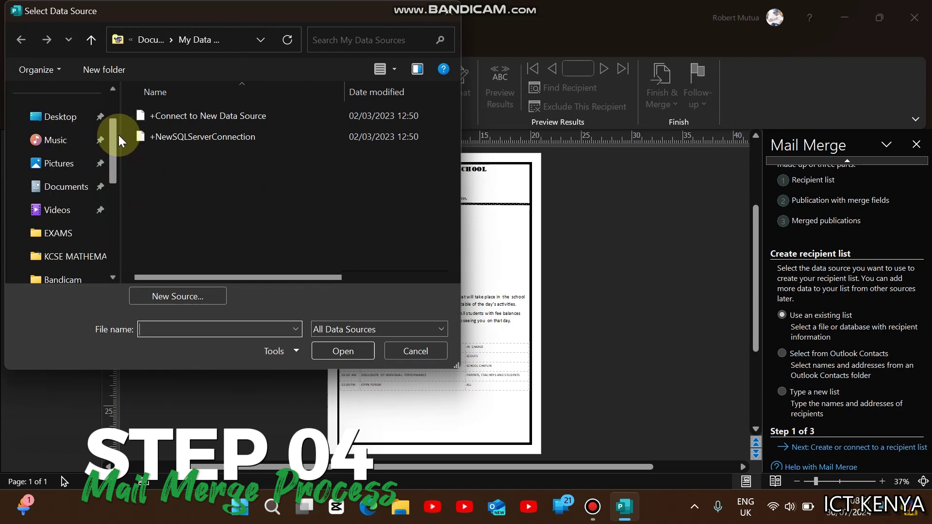
pyautogui.click(68, 117)
pyautogui.click(325, 220)
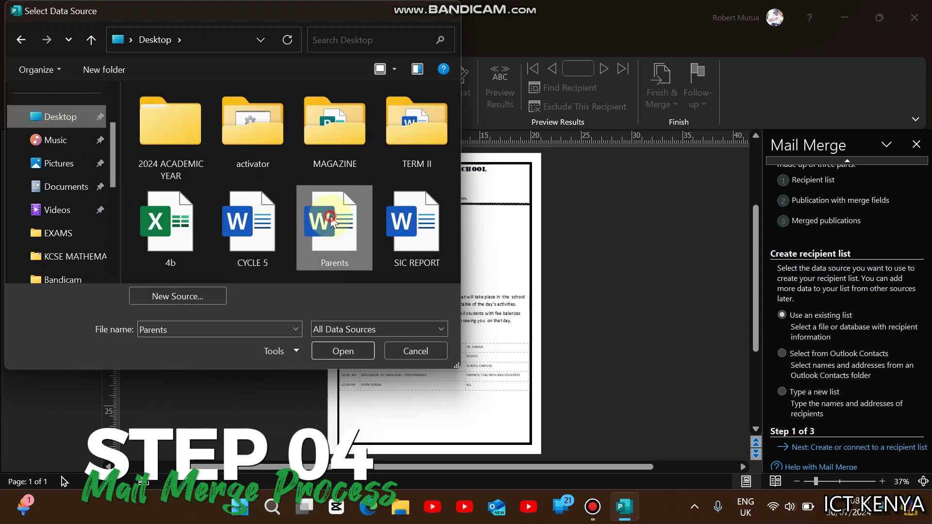
pyautogui.click(348, 353)
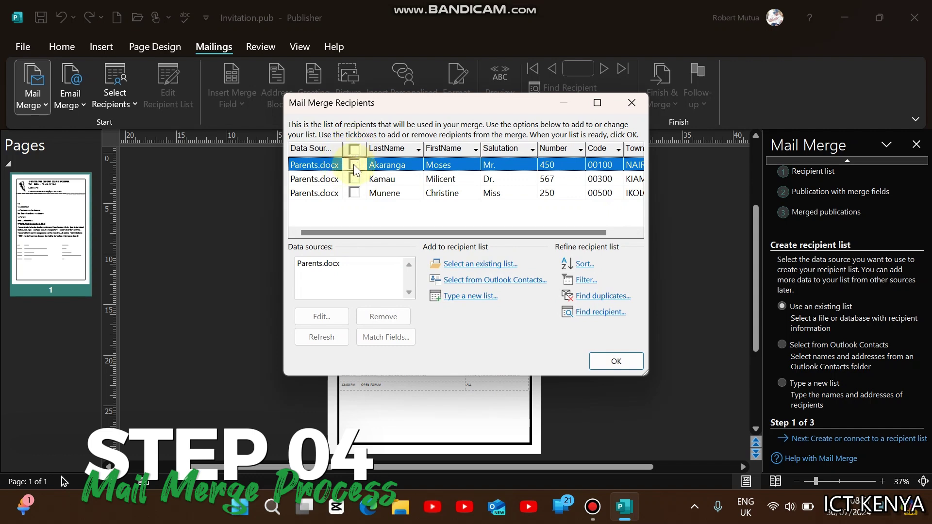
# Include the Kamau and Munene records and accept the recipient list.
pyautogui.click(355, 179)
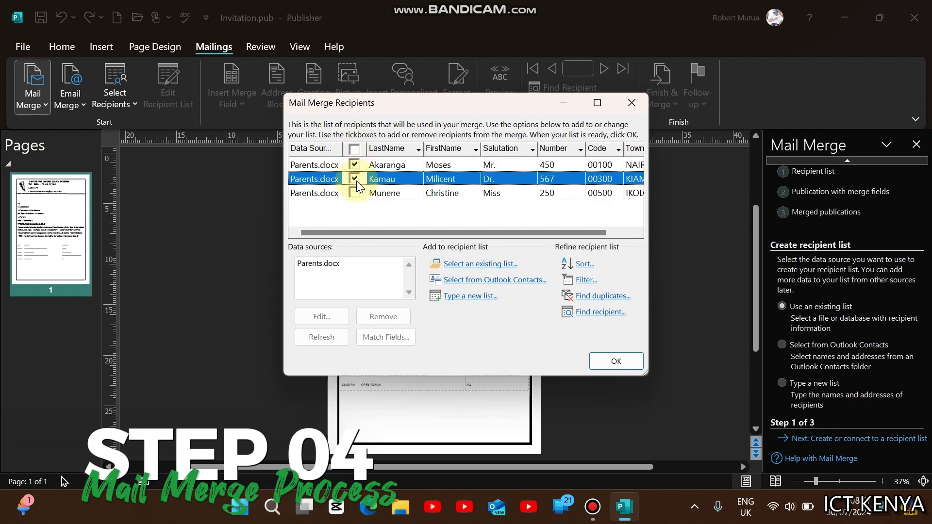
pyautogui.click(354, 192)
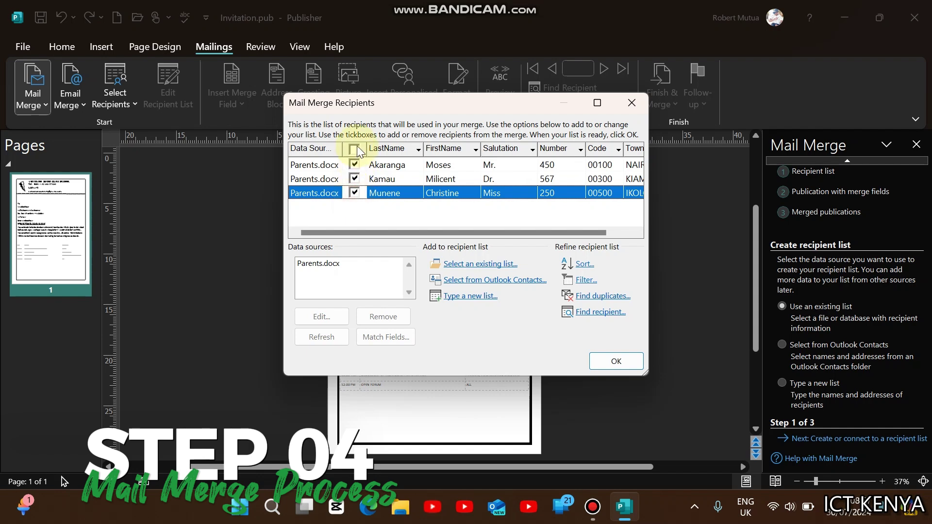
pyautogui.click(597, 358)
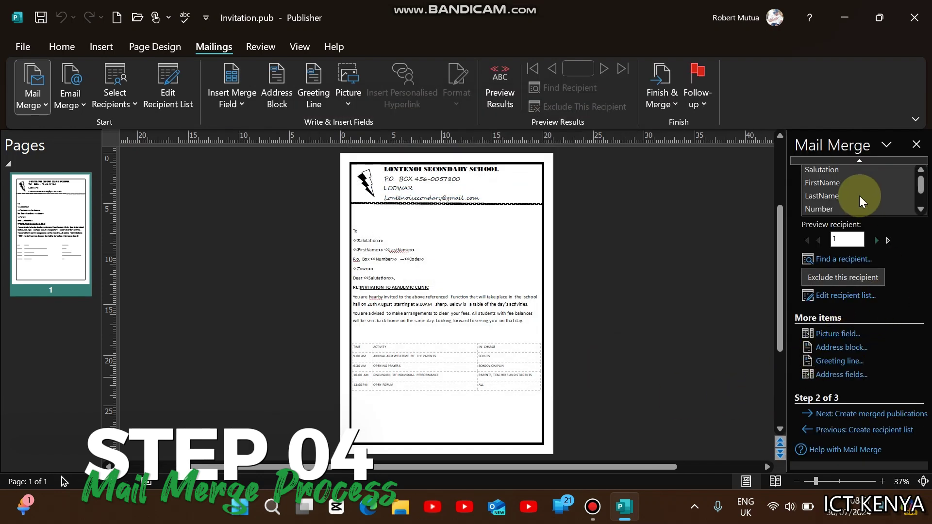
# Insert the Salutation, FirstName and LastName merge fields in the address block under To.
pyautogui.keyDown('ctrl'); pyautogui.scroll(5, 343, 245); pyautogui.keyUp('ctrl')
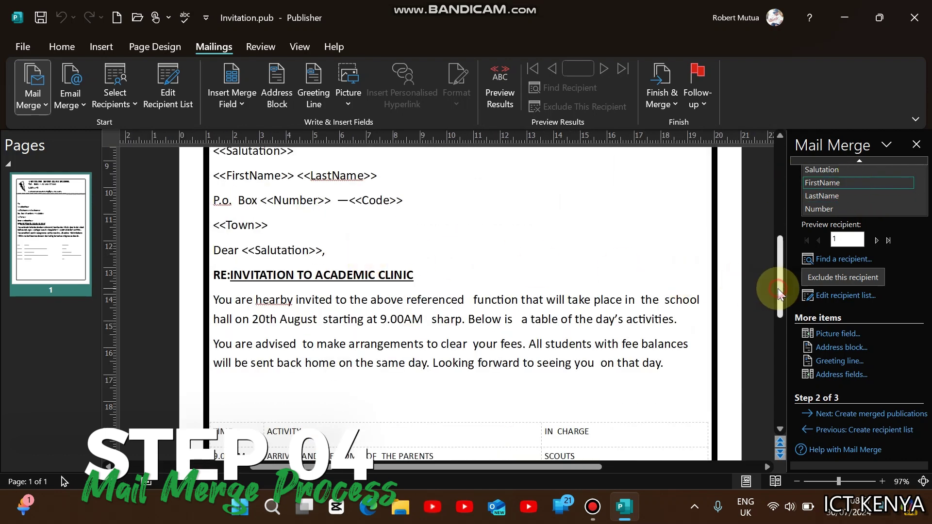
pyautogui.moveTo(780, 290); pyautogui.dragTo(779, 253)
pyautogui.click(297, 295)
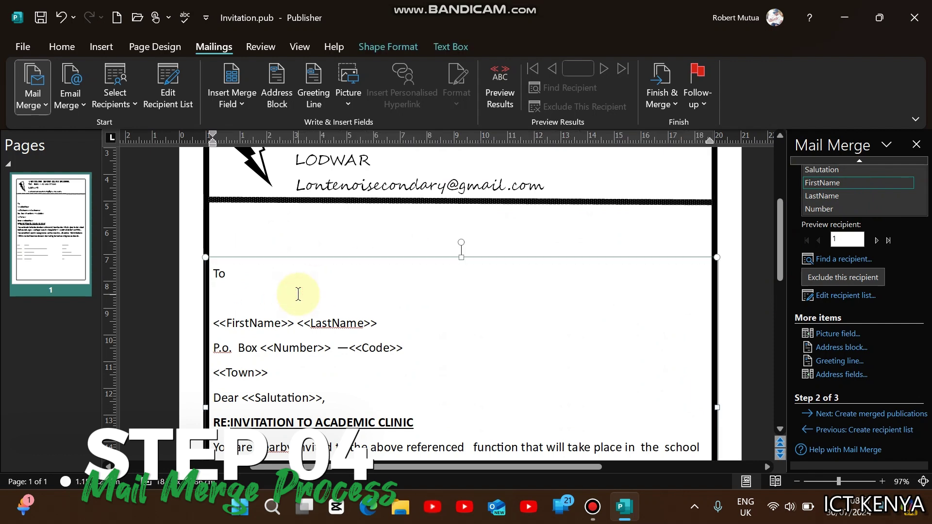
pyautogui.click(829, 163)
pyautogui.click(822, 182)
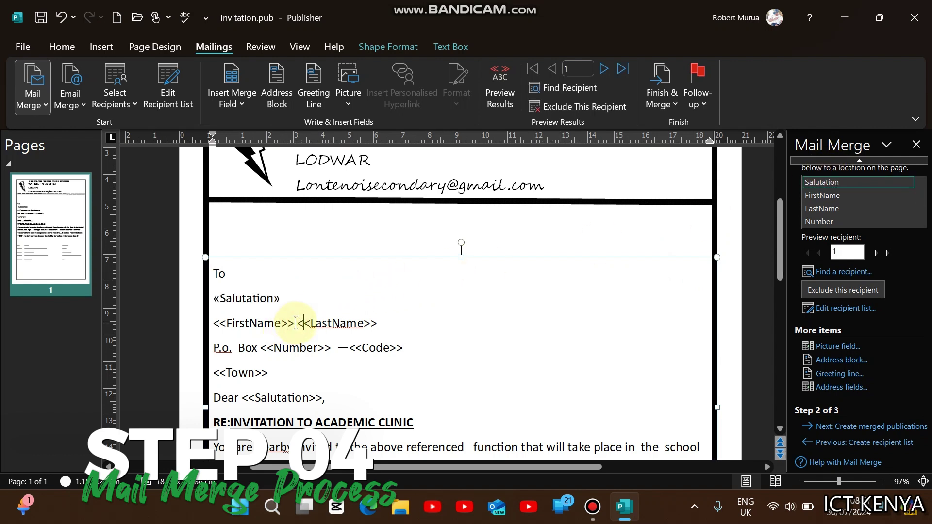
pyautogui.press('BackSpace')
pyautogui.press('BackSpace')
pyautogui.press('BackSpace')
pyautogui.press('BackSpace')
pyautogui.click(822, 195)
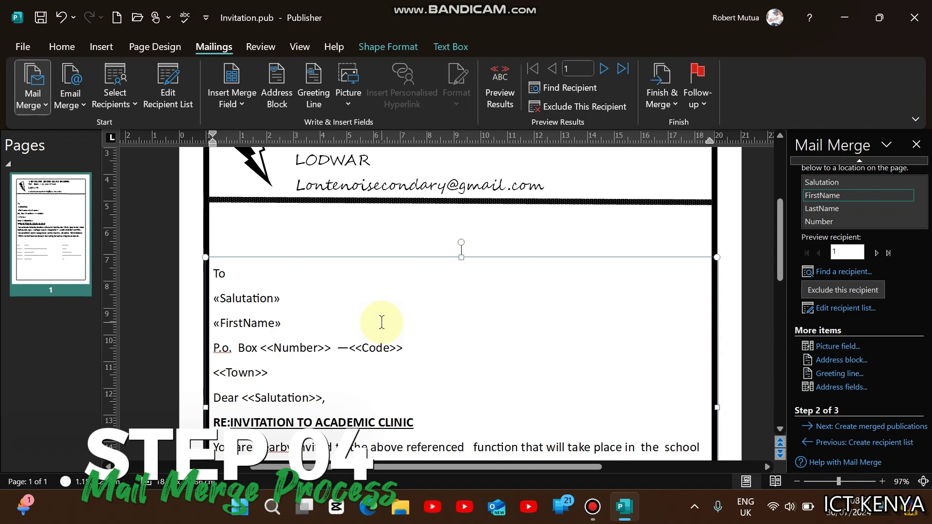
pyautogui.click(828, 209)
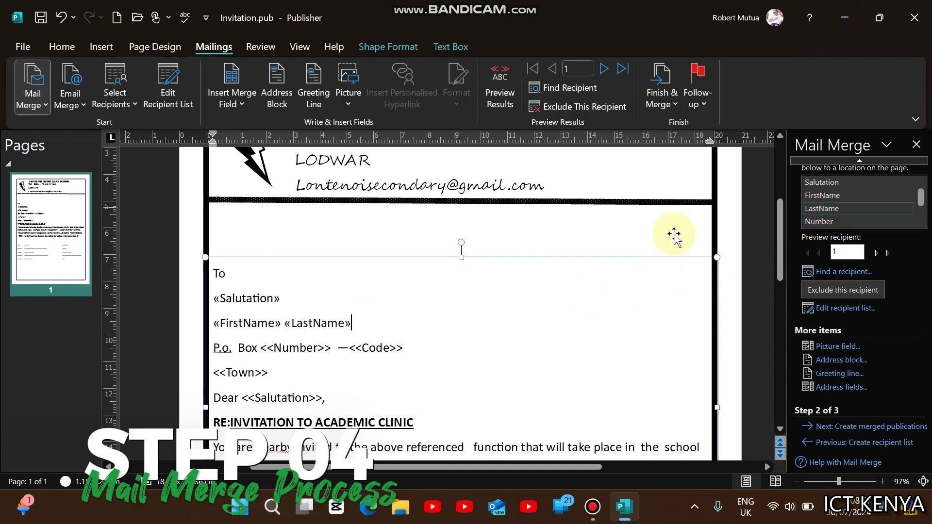
# Replace the Number, Code and Town placeholders with their merge fields.
pyautogui.press('BackSpace')
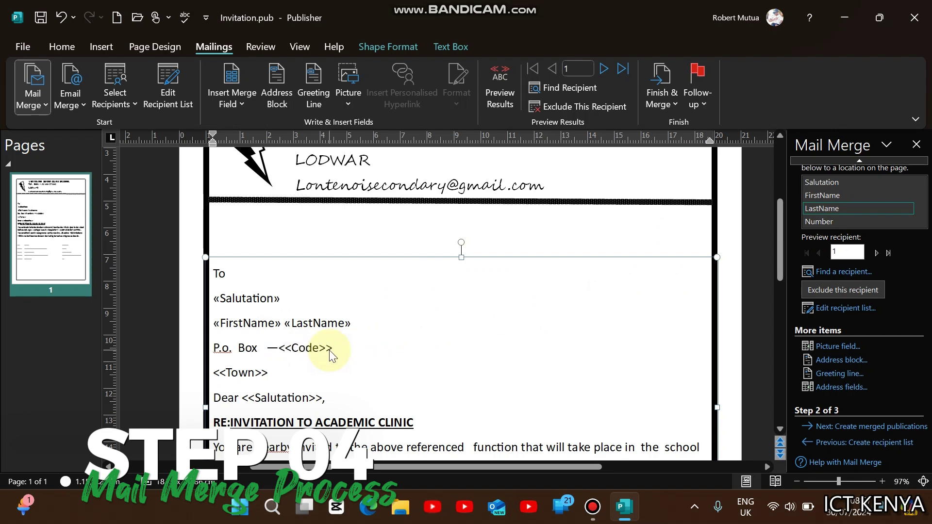
pyautogui.click(818, 222)
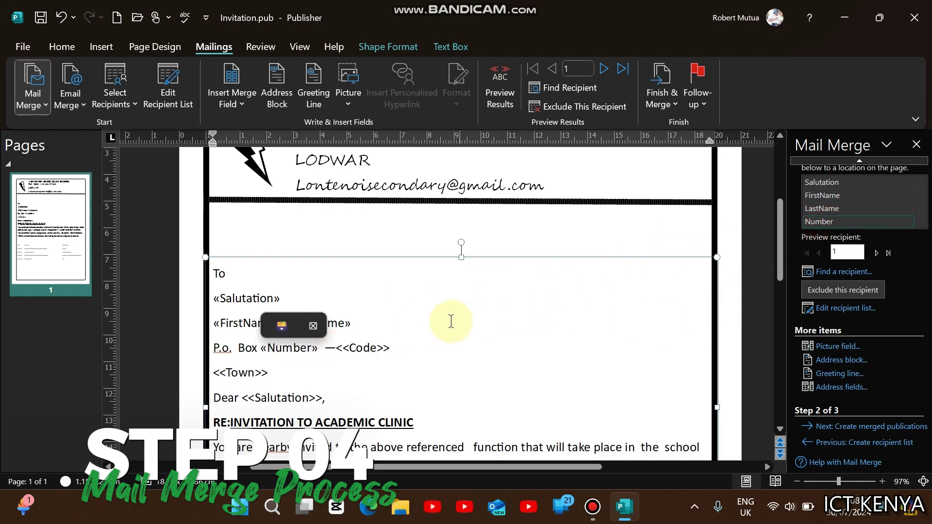
pyautogui.click(402, 348)
pyautogui.press('BackSpace')
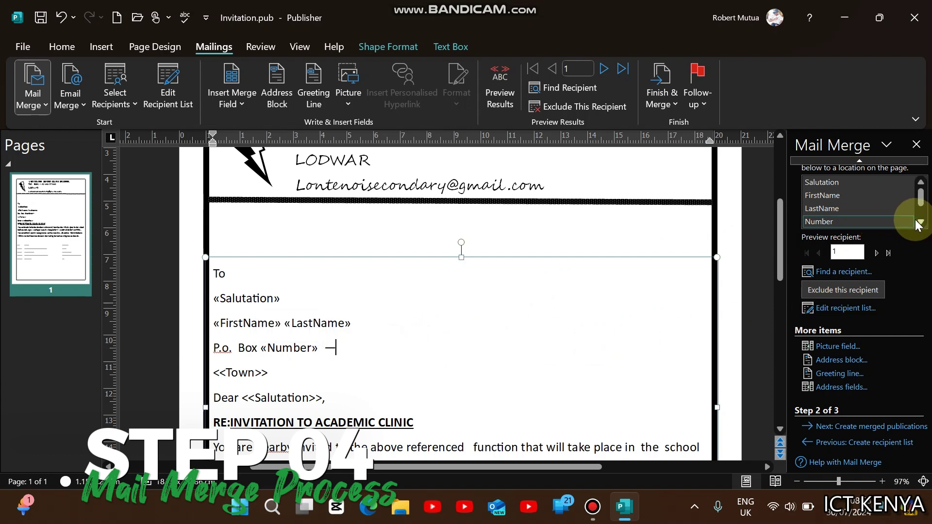
pyautogui.click(920, 223)
pyautogui.click(845, 219)
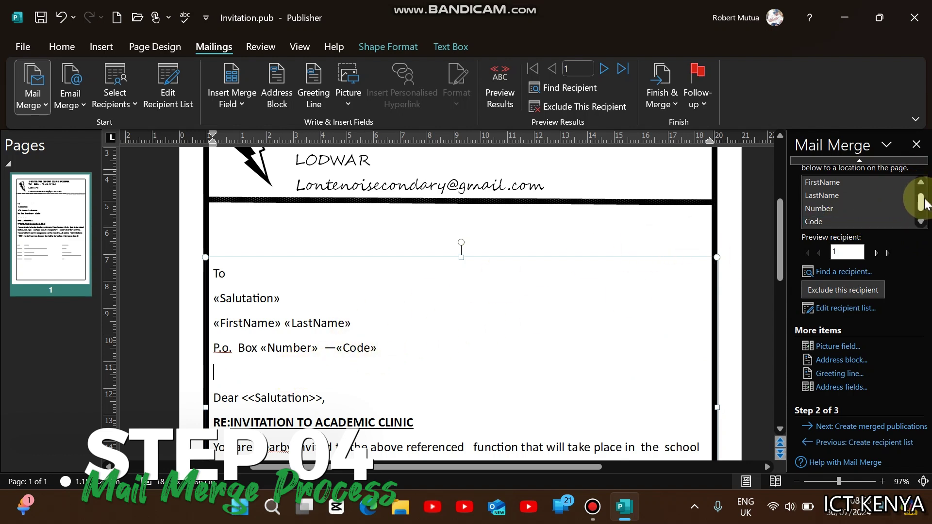
pyautogui.moveTo(924, 204); pyautogui.dragTo(925, 218)
pyautogui.click(855, 221)
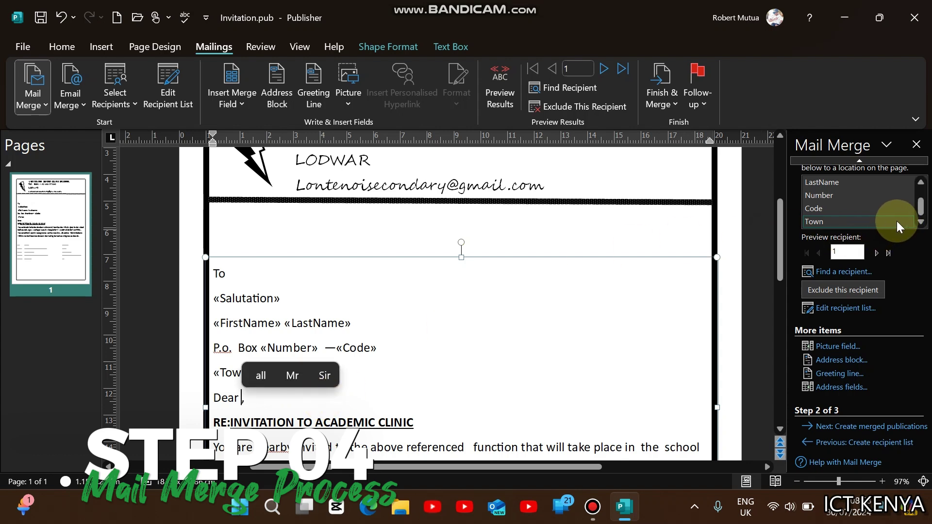
pyautogui.click(921, 183)
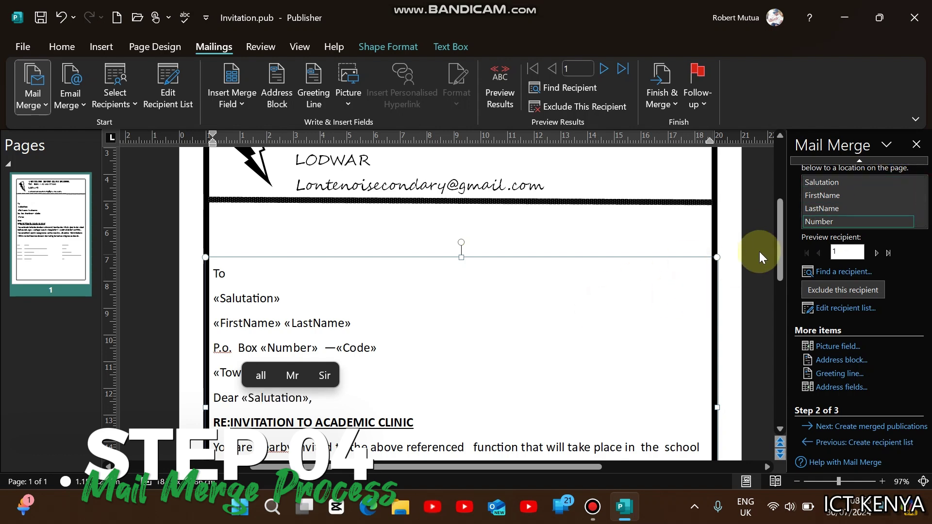
pyautogui.moveTo(779, 250); pyautogui.dragTo(794, 307)
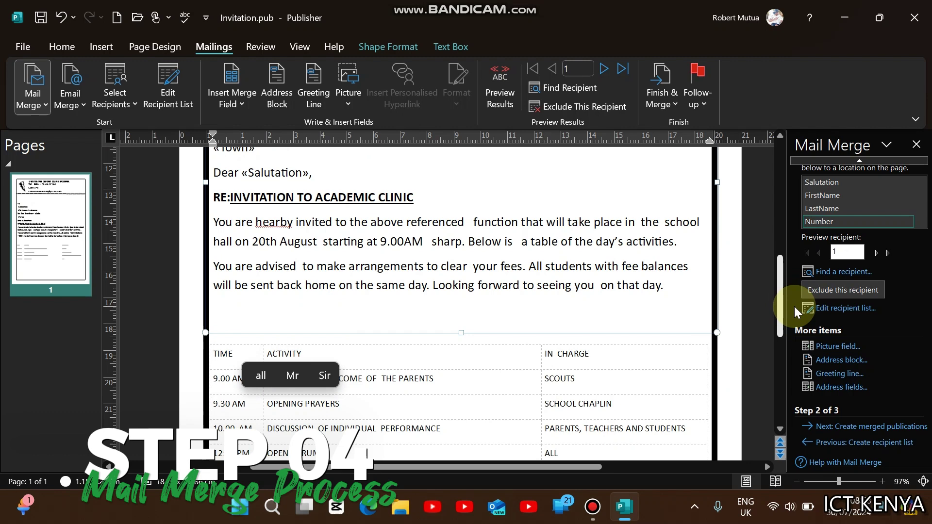
# Merge the invitation into a new publication and review merged pages 1–3.
pyautogui.click(859, 435)
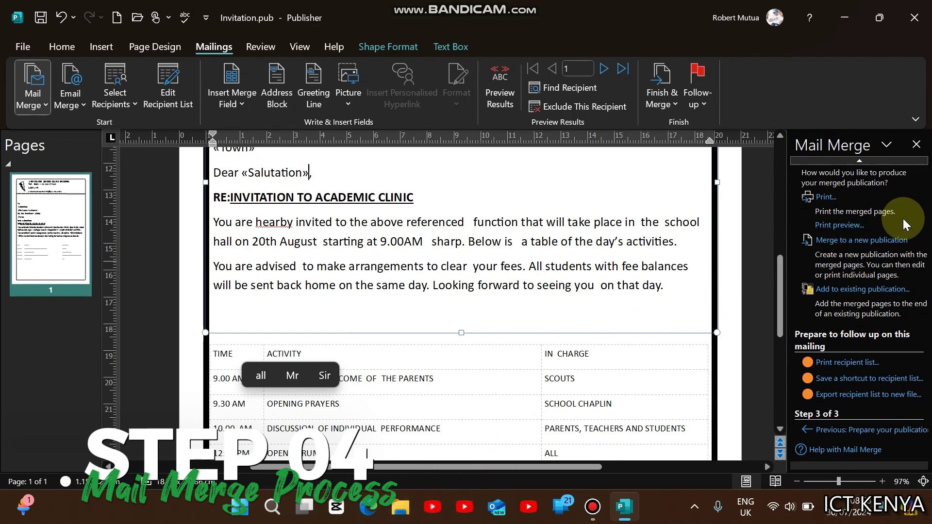
pyautogui.click(843, 249)
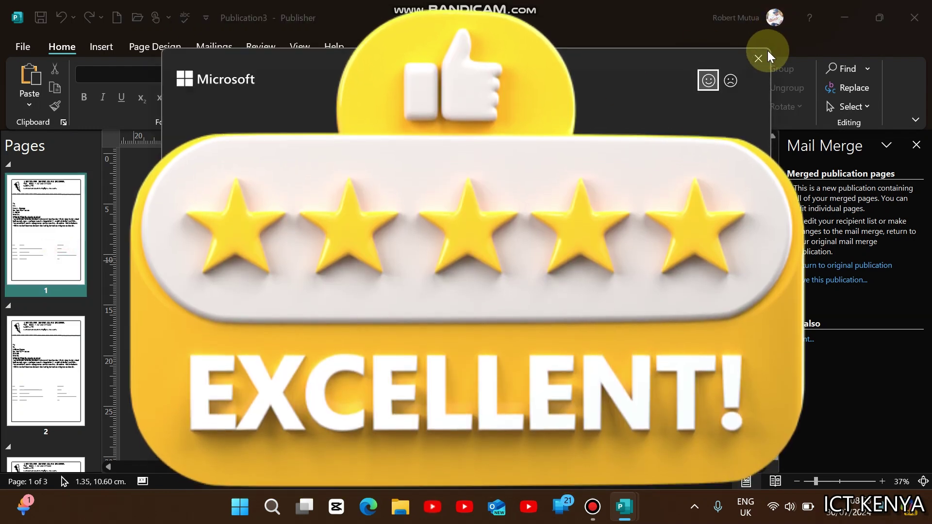
pyautogui.click(764, 53)
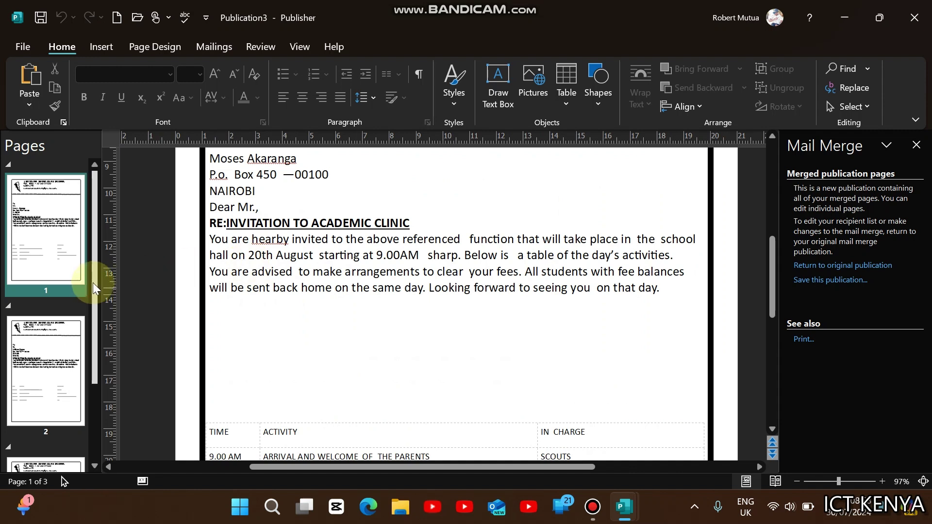
pyautogui.click(43, 281)
pyautogui.click(46, 369)
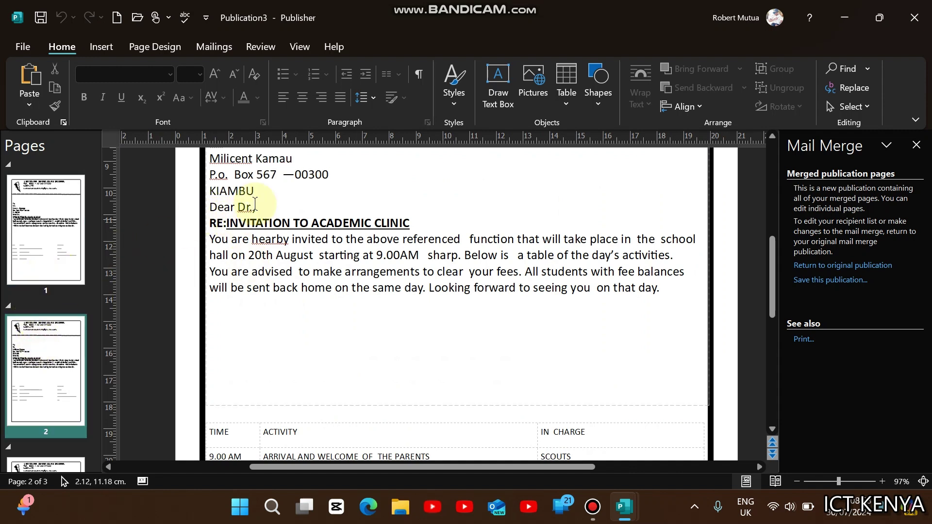
pyautogui.click(40, 465)
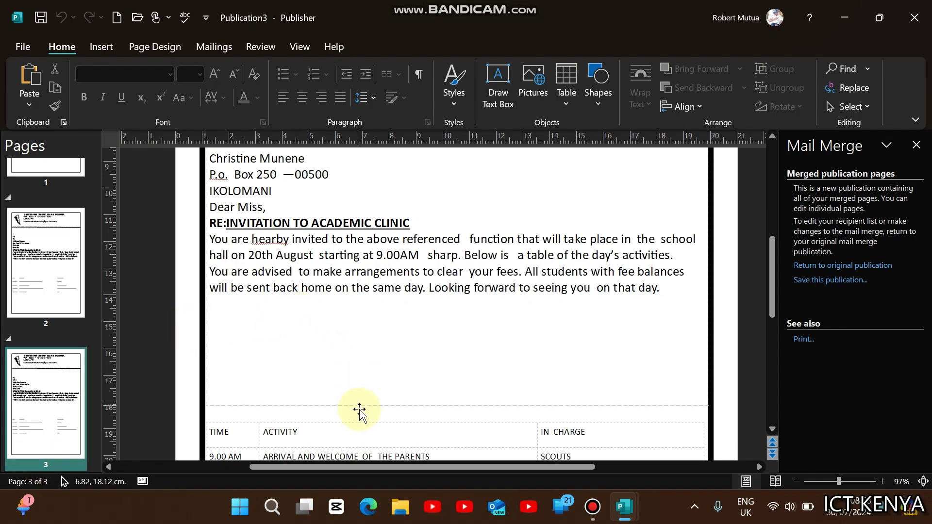
# Reopen ZERAKI 13 PP2 Q.pdf from Edge history to check part (d), then return to Publisher.
pyautogui.click(368, 506)
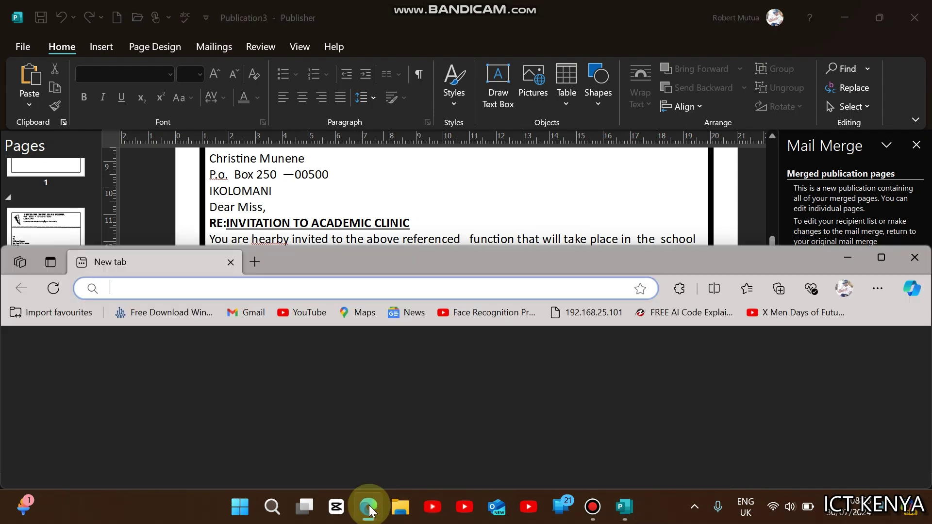
pyautogui.hotkey('ctrl', 'h')
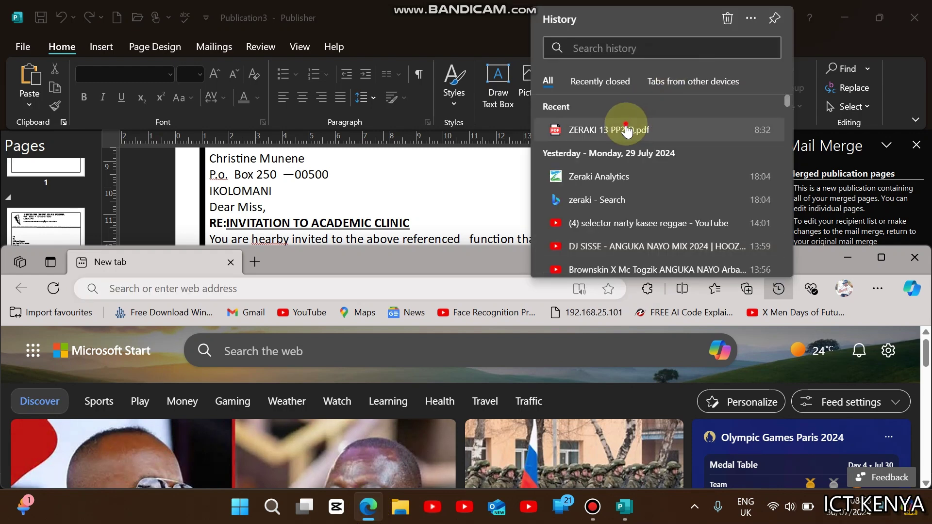
pyautogui.click(597, 129)
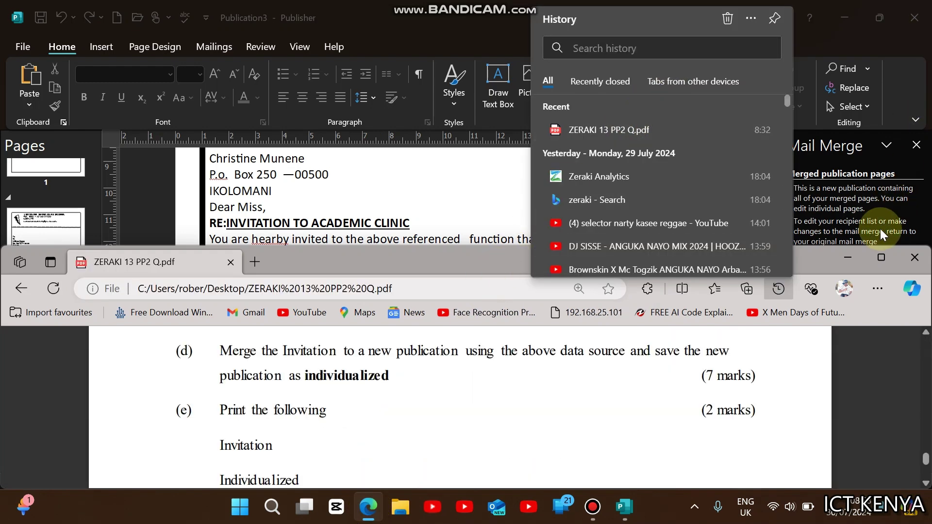
pyautogui.click(354, 384)
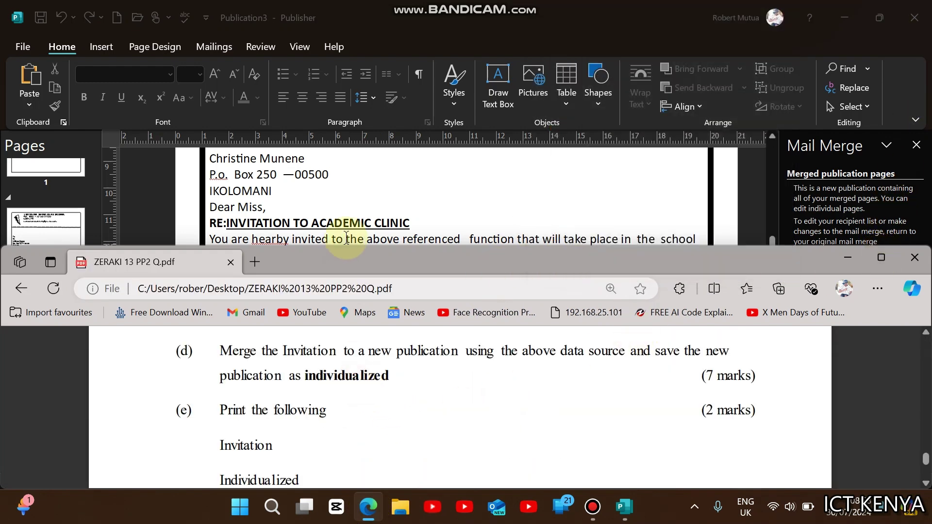
pyautogui.click(352, 227)
# Save the three-page merged publication to the Desktop as 'Individualized', then close it.
pyautogui.click(28, 51)
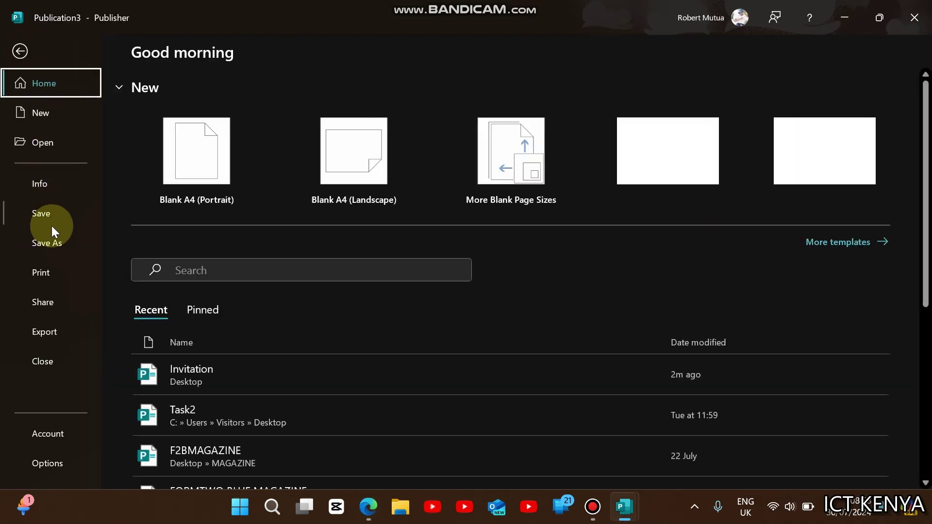
pyautogui.click(51, 238)
pyautogui.click(215, 221)
pyautogui.click(59, 141)
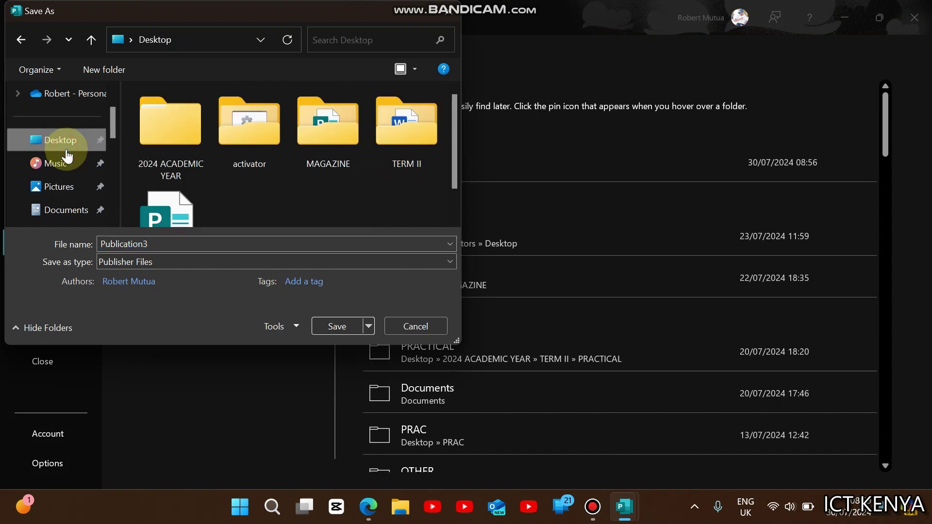
pyautogui.doubleClick(140, 243)
pyautogui.write('Indi')
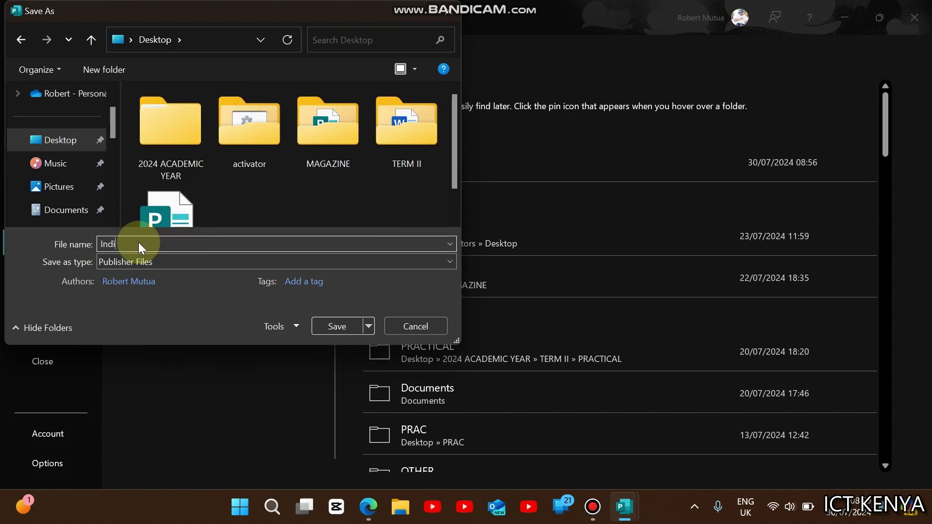
pyautogui.write('vidualized')
pyautogui.click(322, 325)
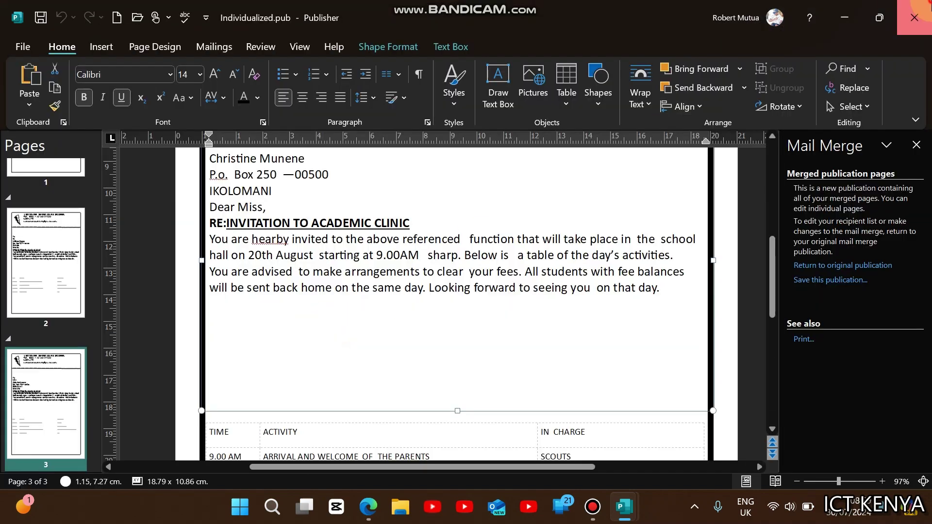
pyautogui.click(913, 17)
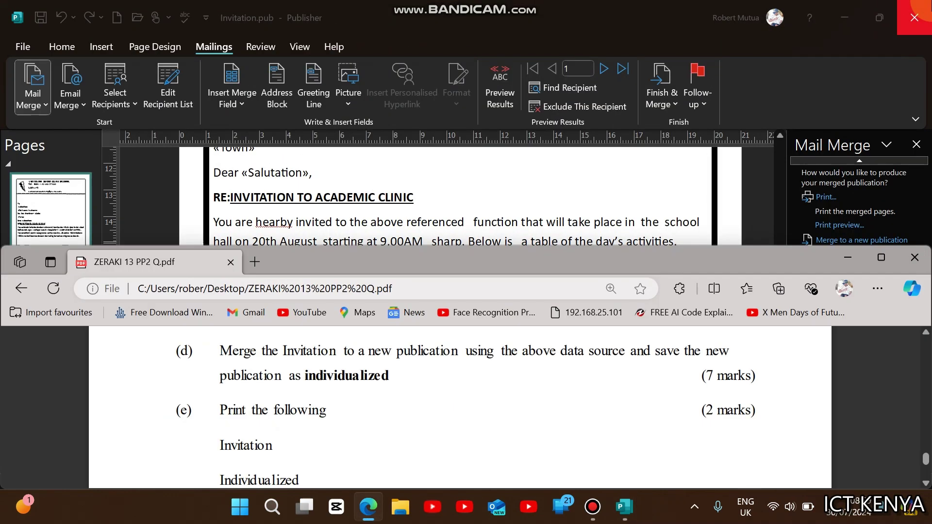
# Close the question paper PDF and Invitation.pub, saving Invitation's changes when prompted.
pyautogui.click(919, 259)
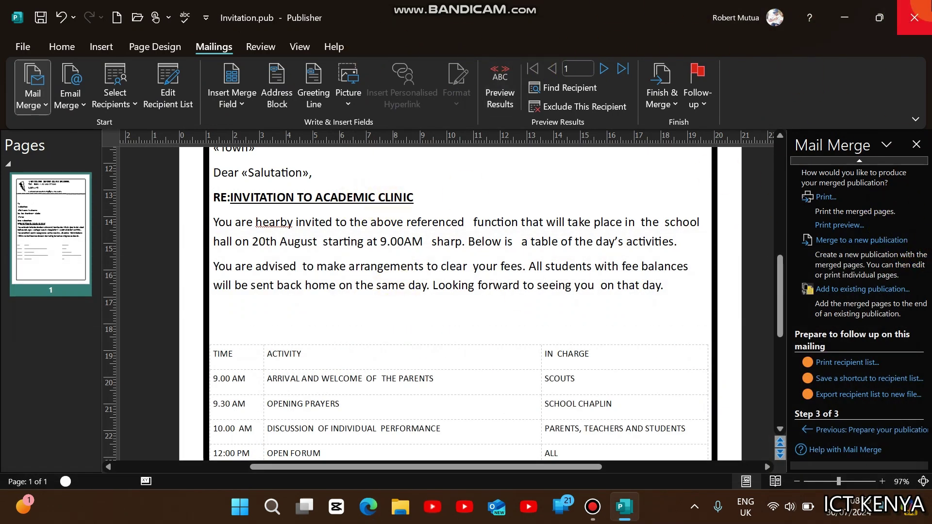
pyautogui.click(919, 10)
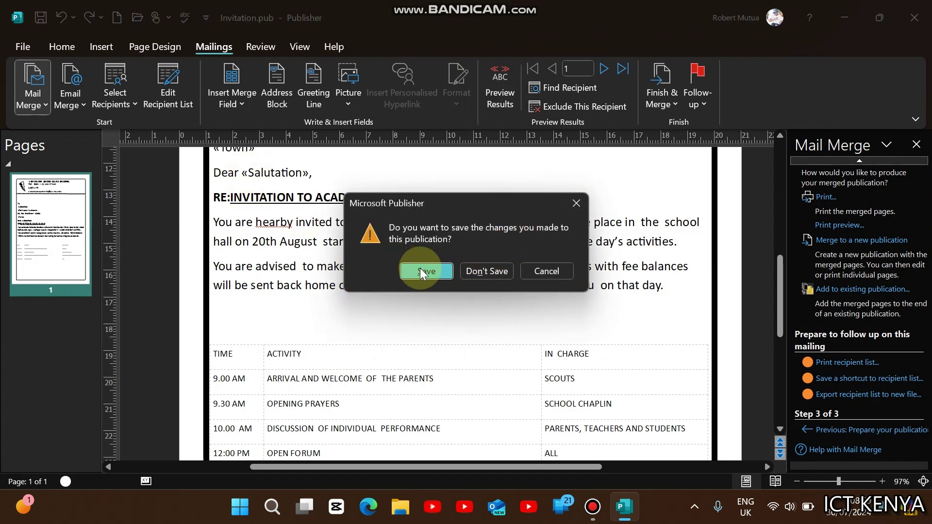
pyautogui.click(493, 273)
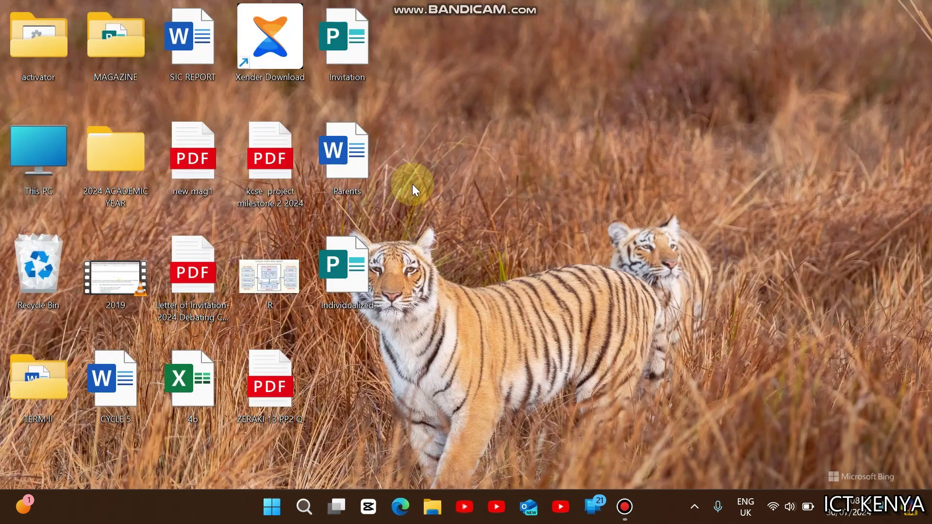